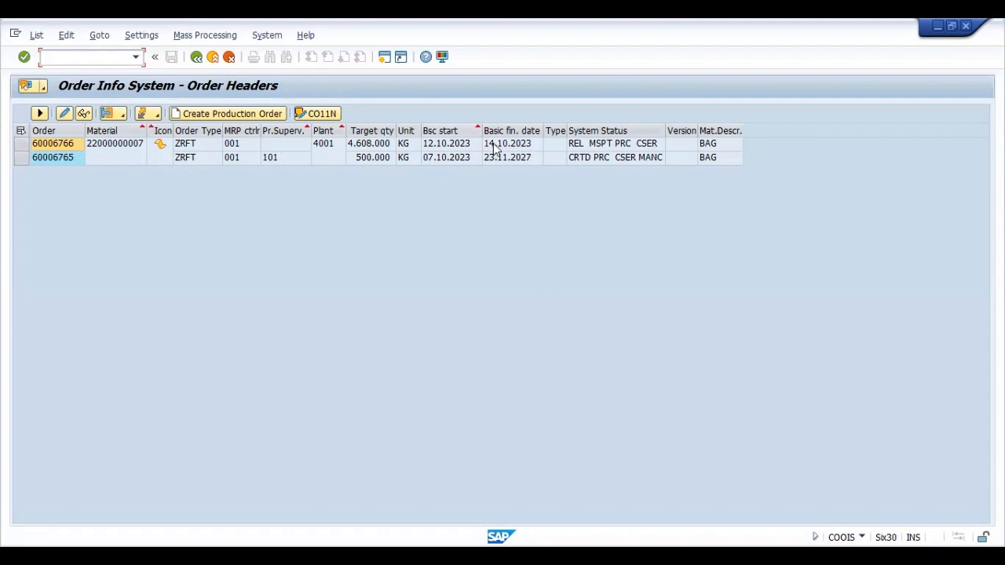
Step: Check the released production order's system status in the order headers list and select its order number
click(610, 148)
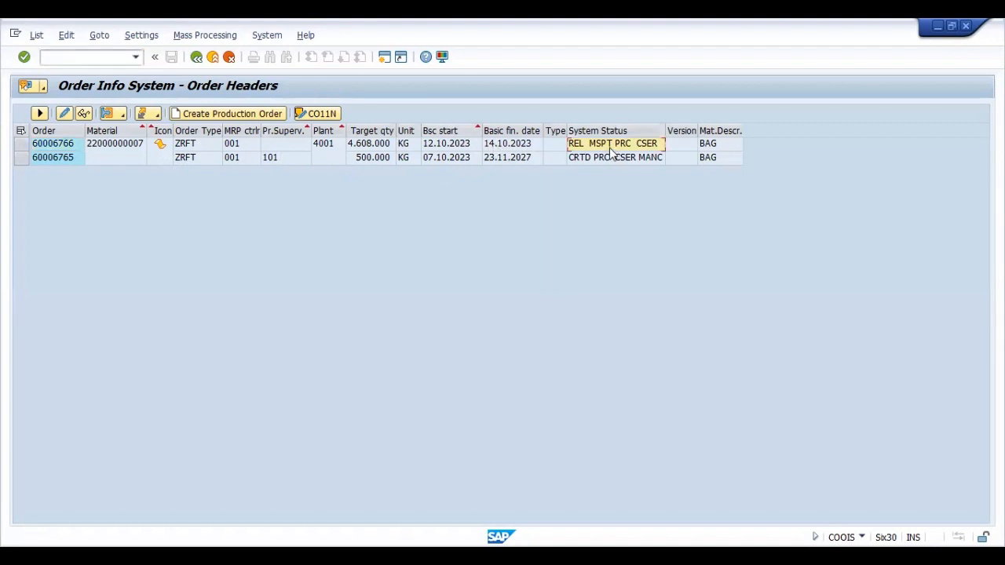
click(68, 151)
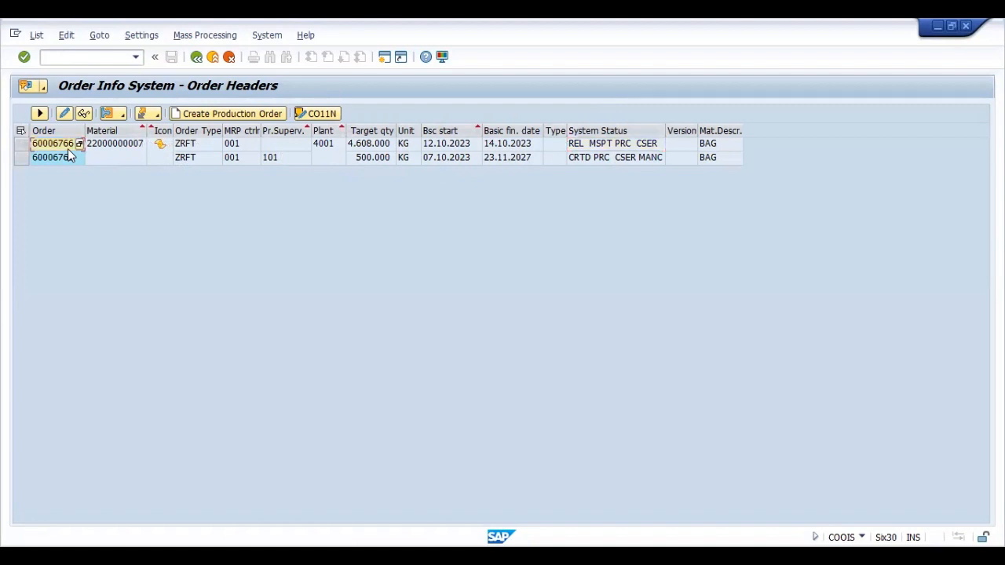
double_click(68, 149)
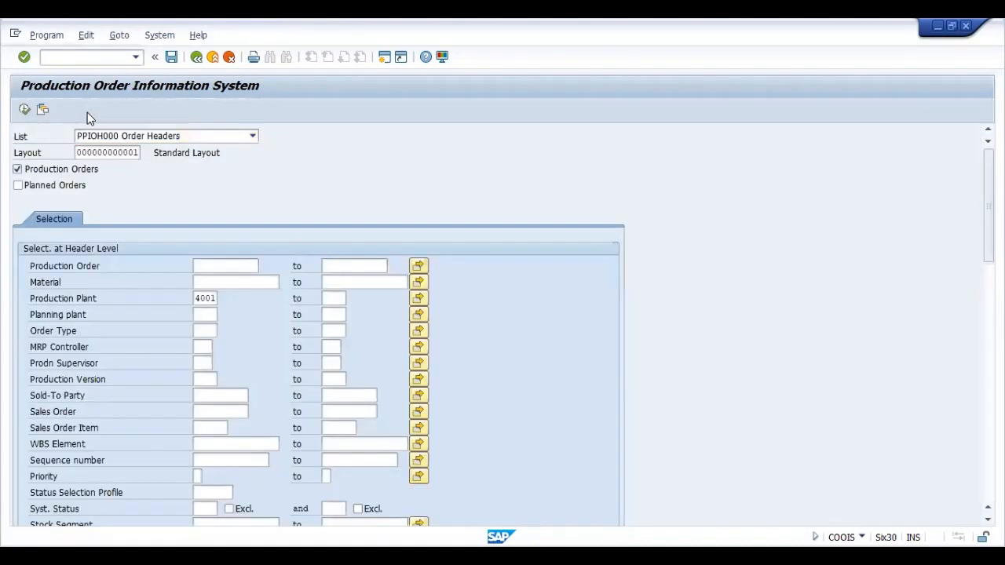
Step: Try to enter a time ticket in transaction CO11N for the released ZRFT production order
key(F3)
text(co)
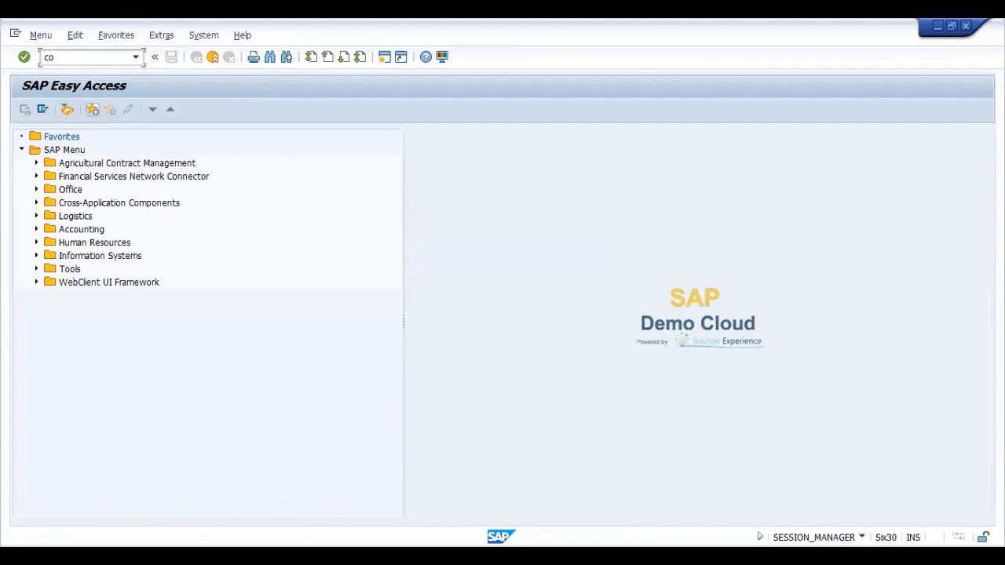
text(11n)
key(Return)
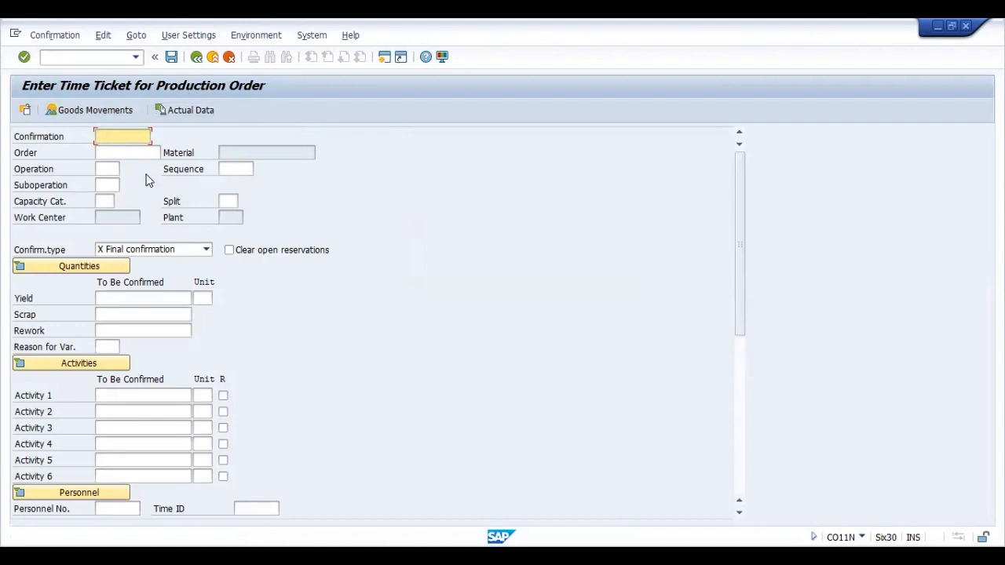
click(128, 153)
text(60006766)
key(Return)
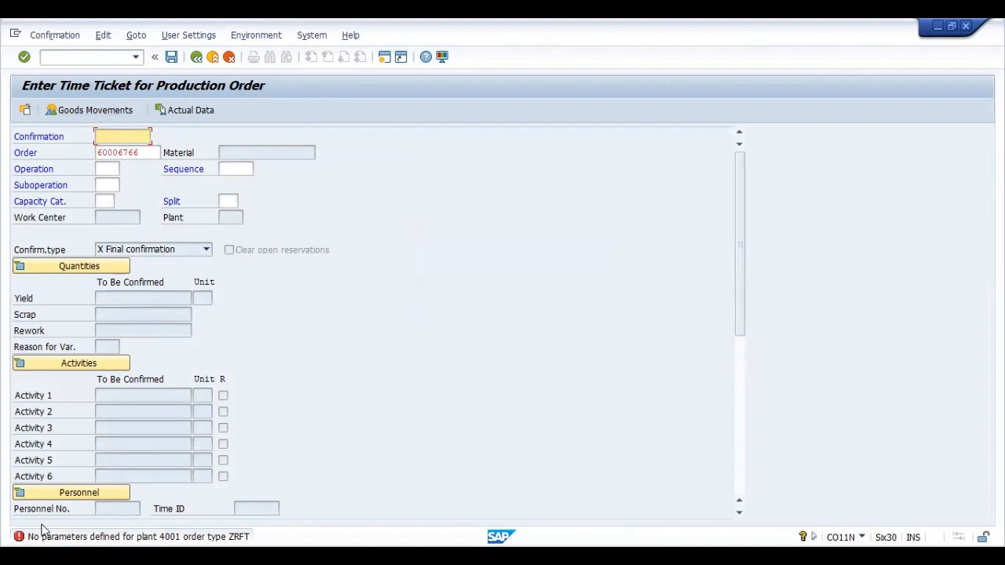
click(98, 533)
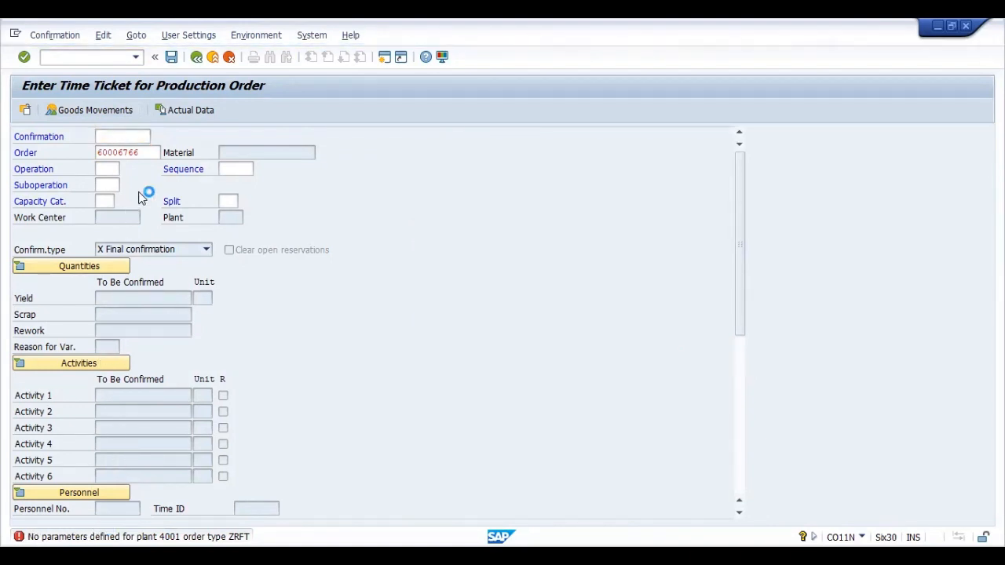
drag(133, 205, 5, 191)
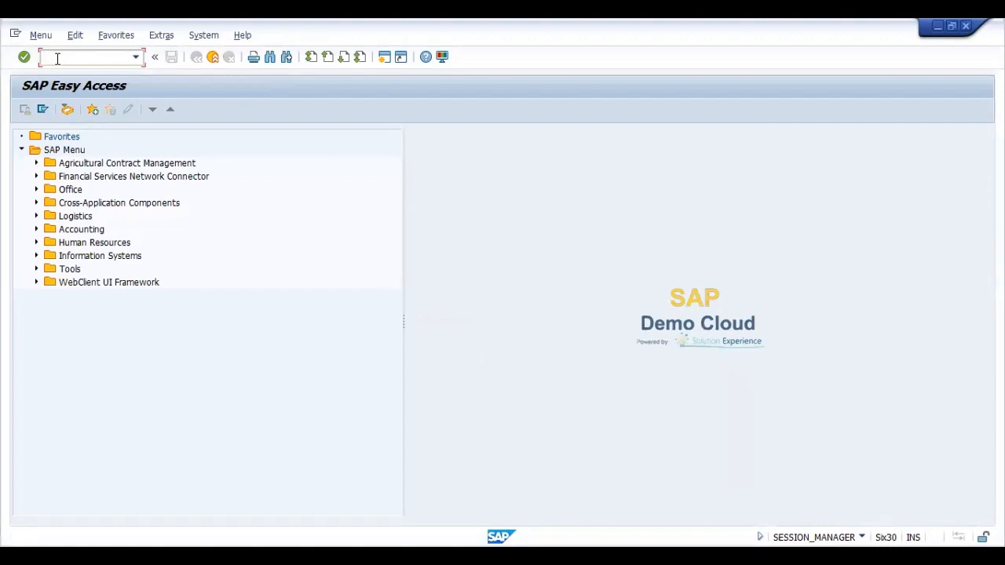
Step: Open transaction SPRO and display the SAP Customizing Implementation Guide
text(spro)
key(Return)
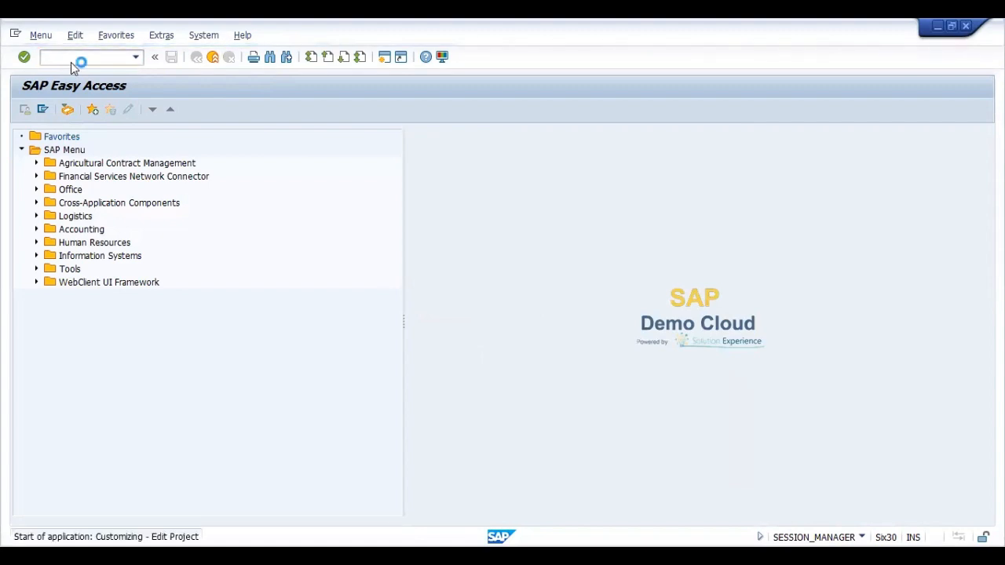
click(83, 111)
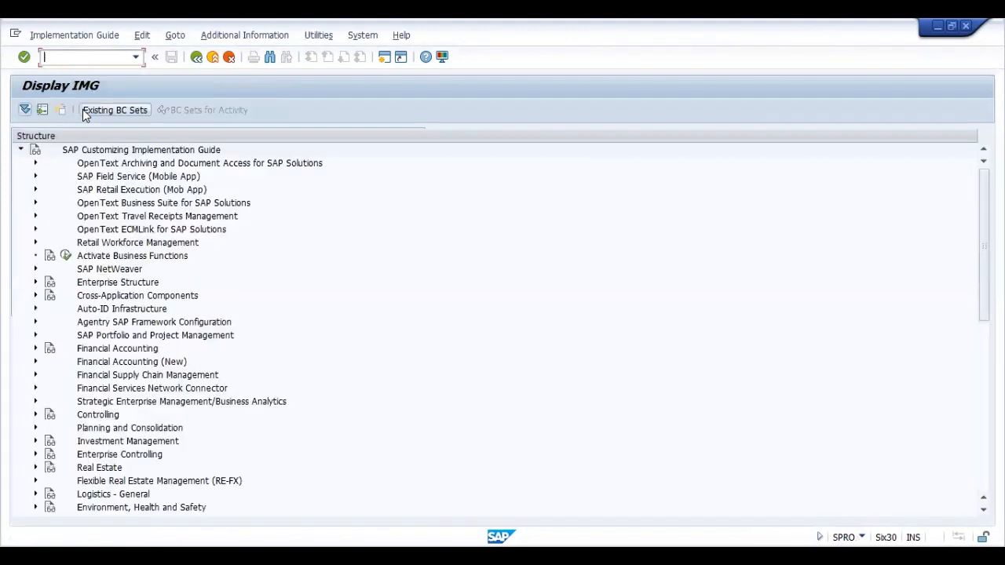
Step: Expand Production and its Shop Floor Control node in the implementation guide
scroll(191, 393, down, 1)
scroll(191, 393, down, 5)
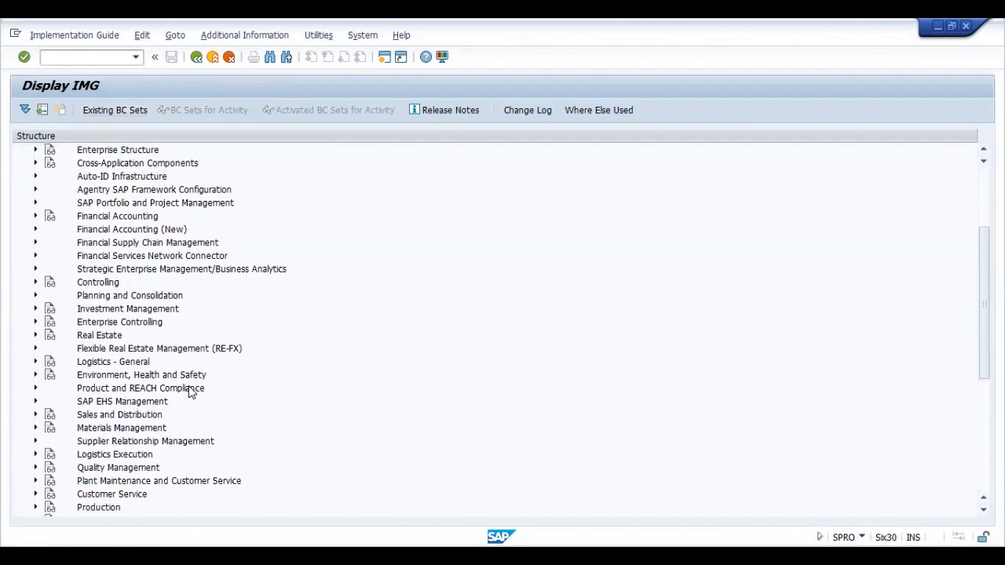
scroll(190, 392, down, 2)
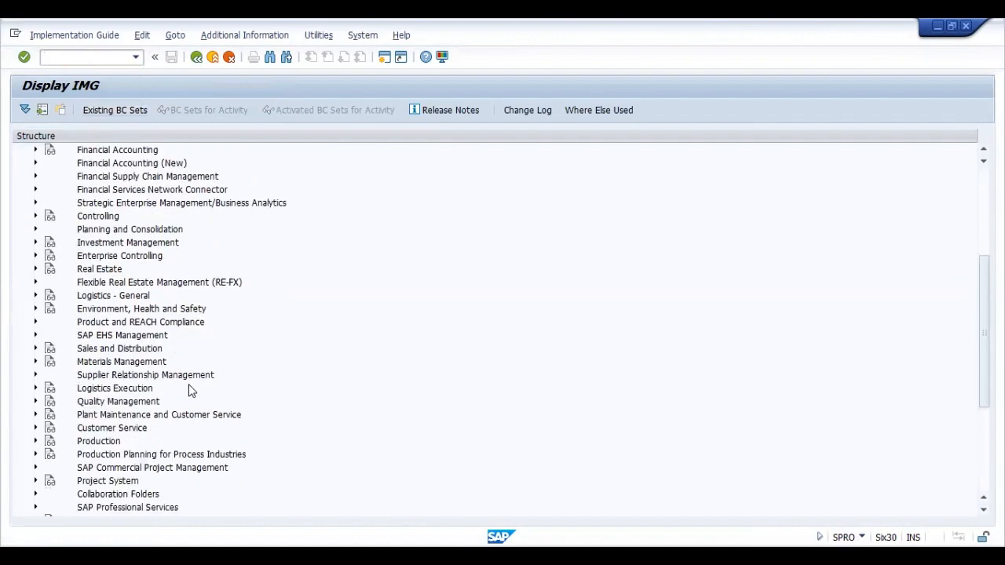
scroll(190, 390, down, 5)
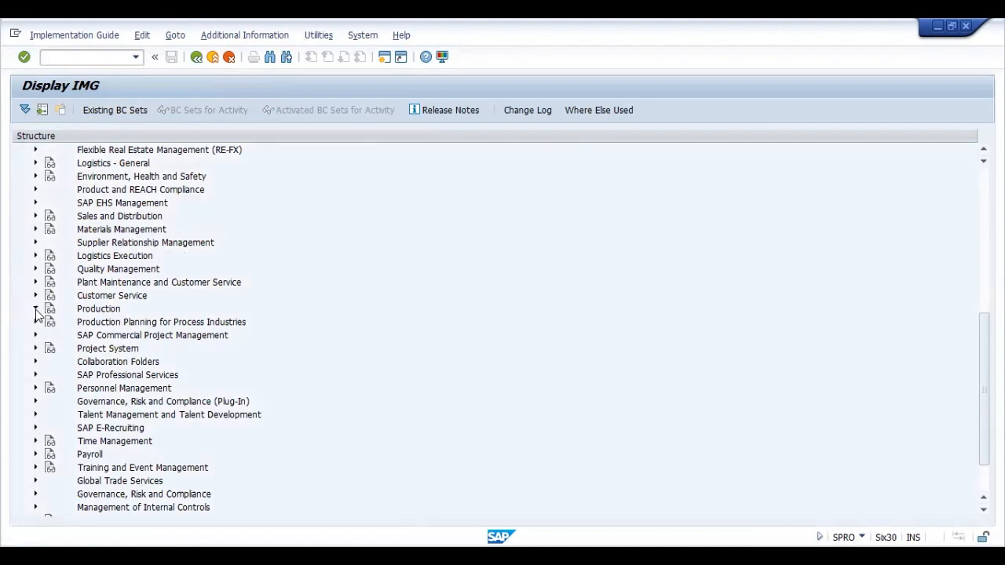
click(35, 309)
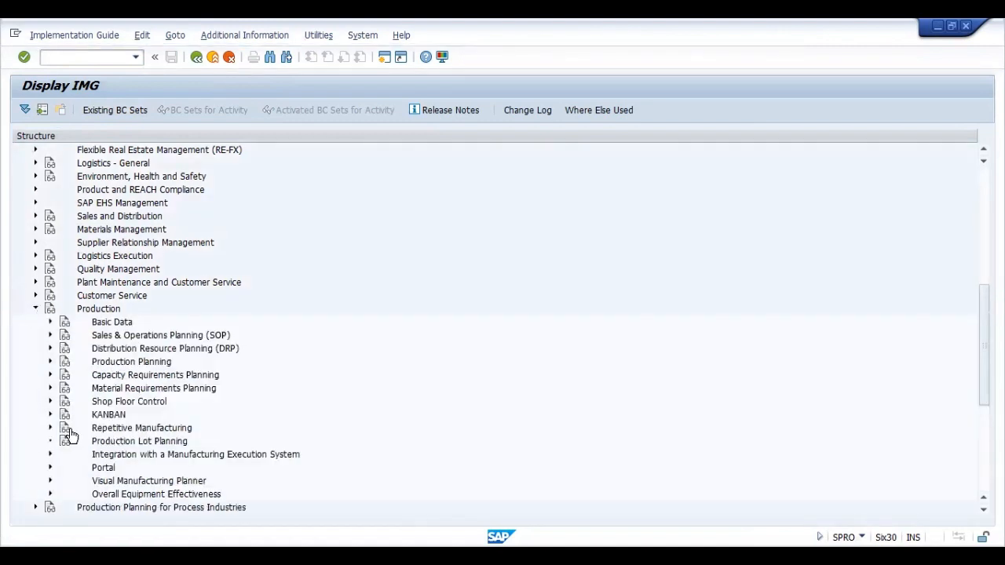
click(48, 403)
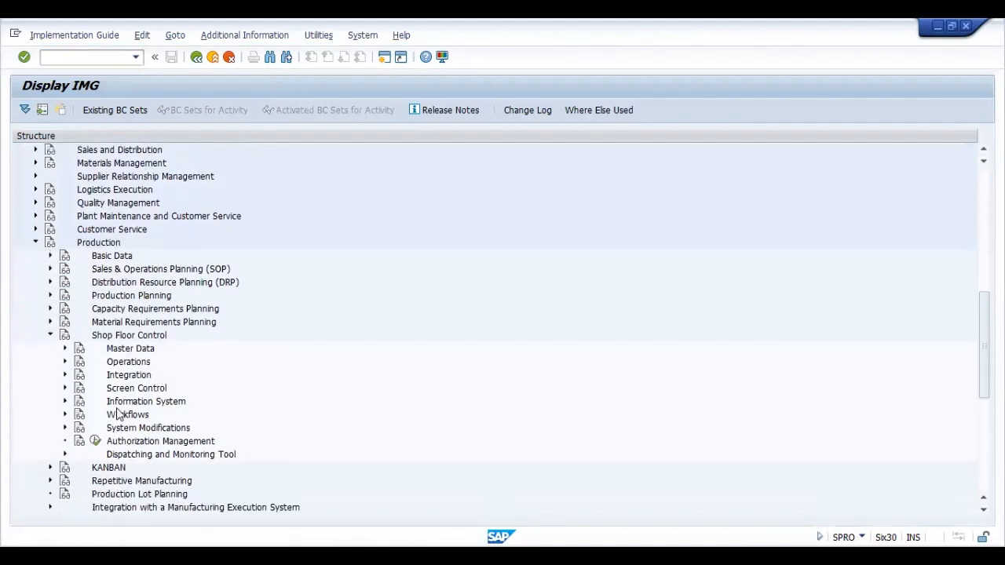
scroll(116, 410, down, 1)
click(66, 349)
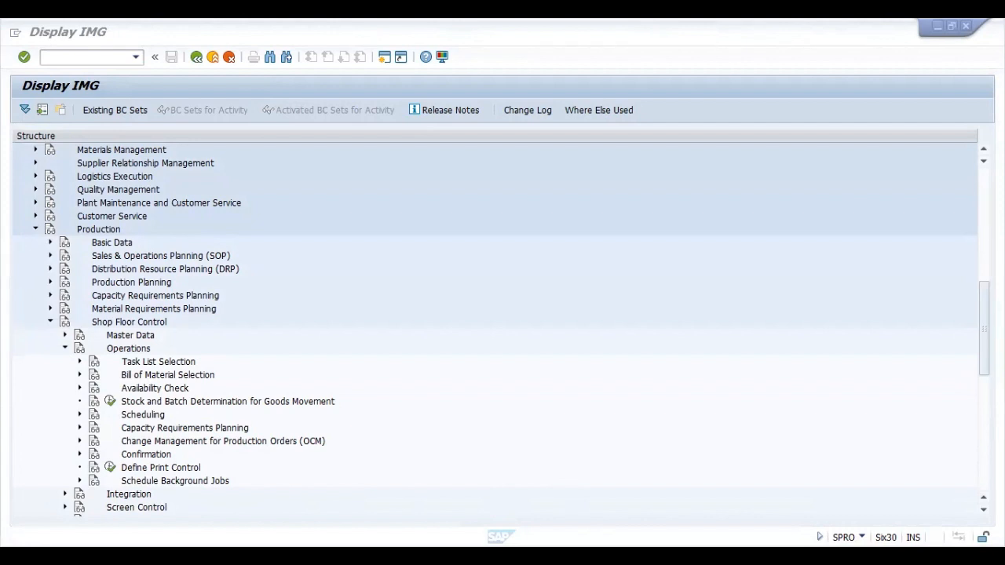
click(65, 348)
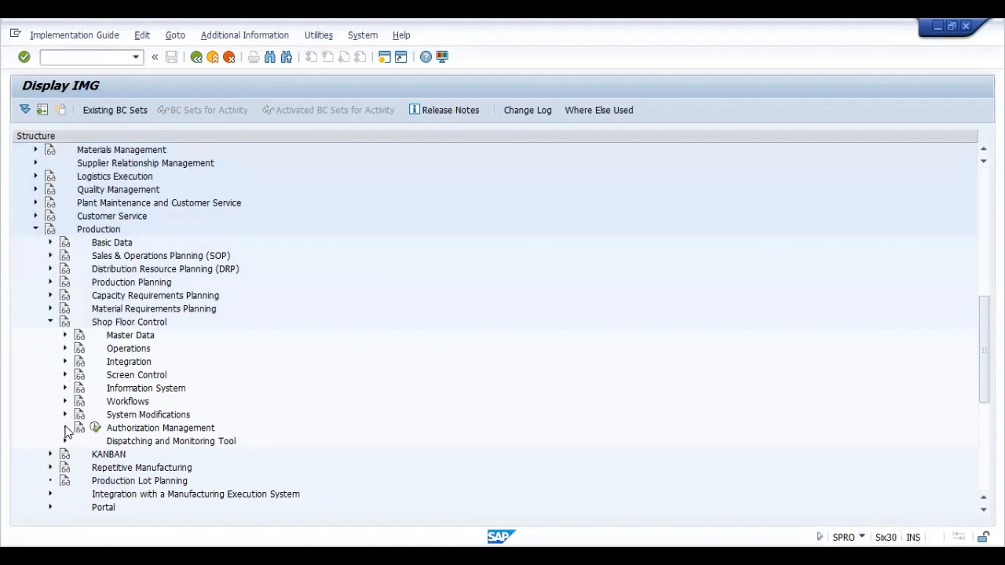
Step: Open the Define Confirmation Parameters activity under Shop Floor Control, Operations, Confirmation
scroll(67, 431, down, 1)
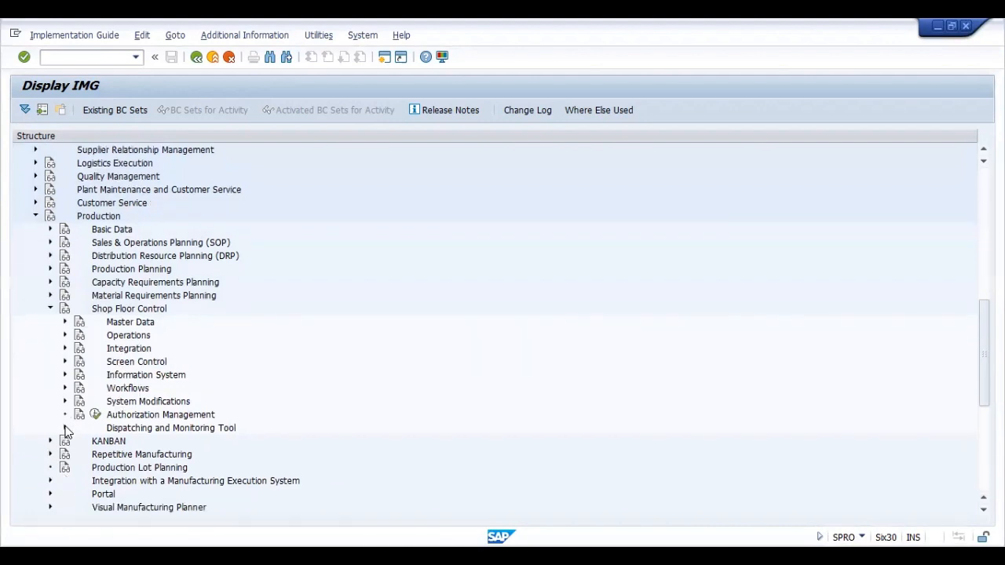
scroll(67, 431, down, 1)
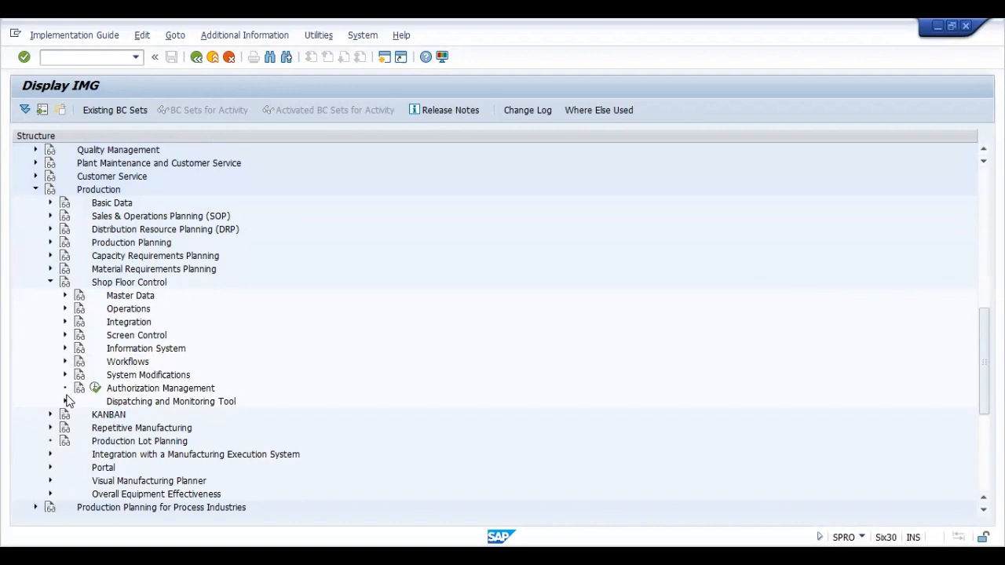
click(65, 310)
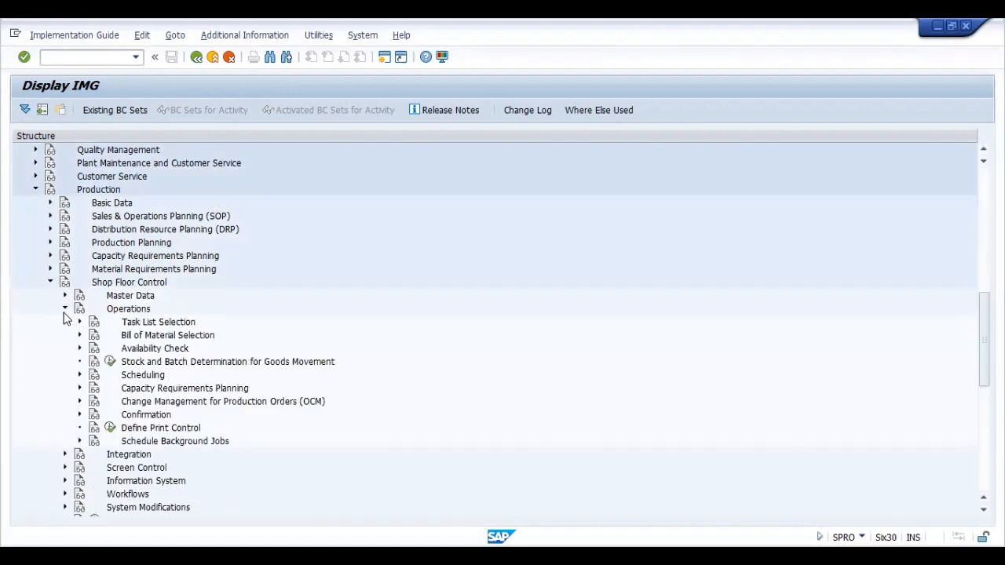
click(79, 414)
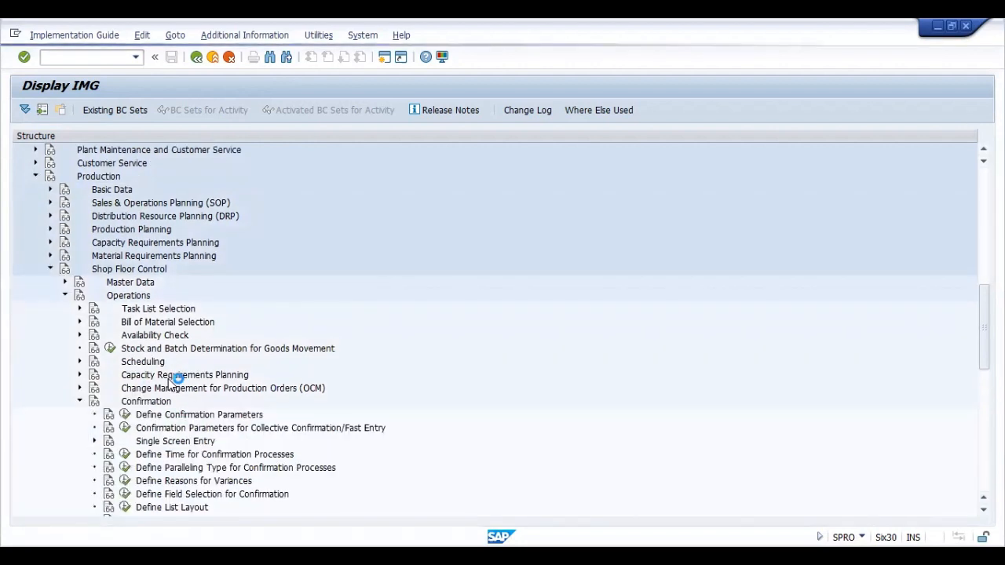
scroll(170, 381, down, 1)
scroll(170, 381, down, 1)
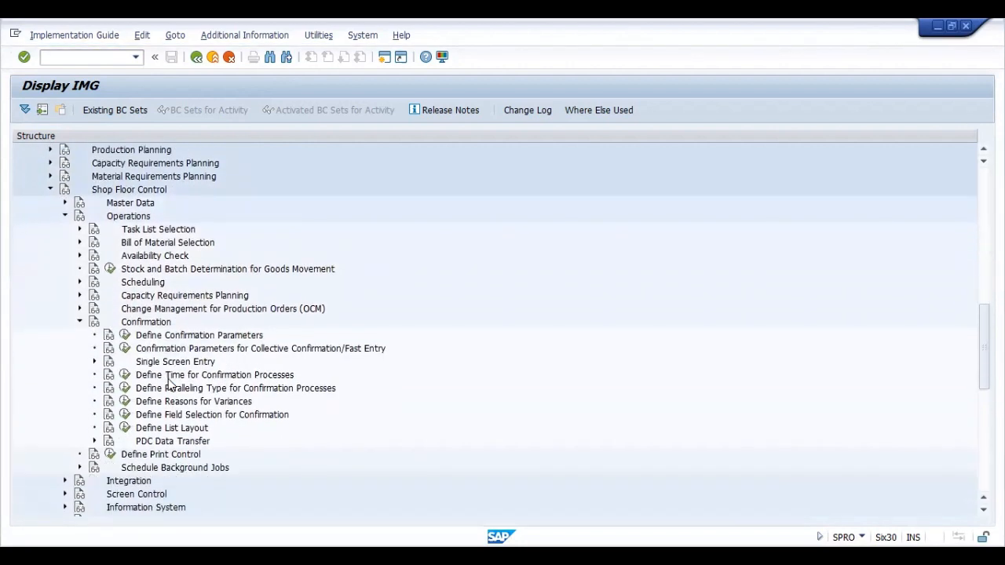
click(124, 336)
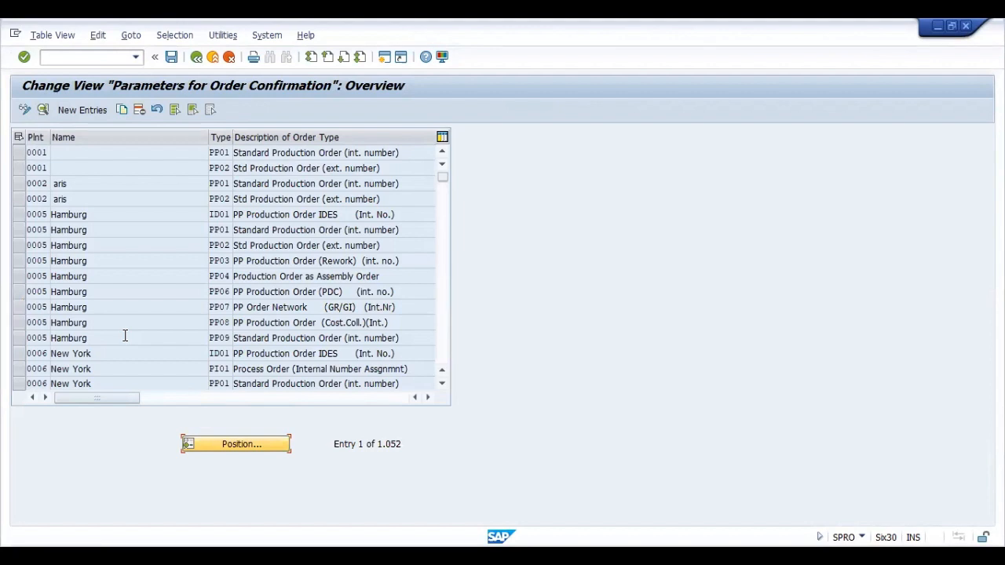
Step: Copy the confirmation parameters of plant 0005, order type PP01, to a new entry for plant 4001 and order type ZRFT
click(23, 230)
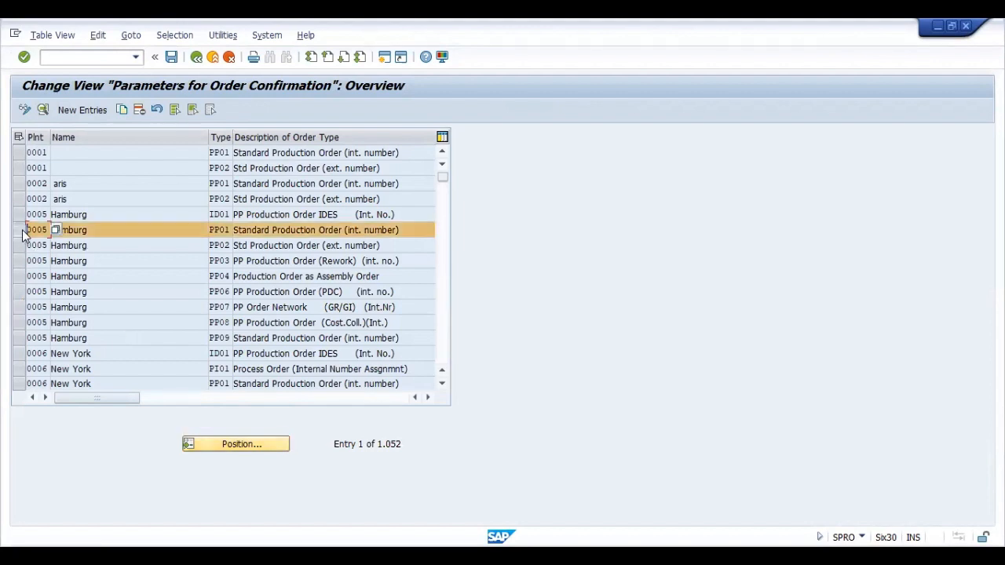
click(120, 111)
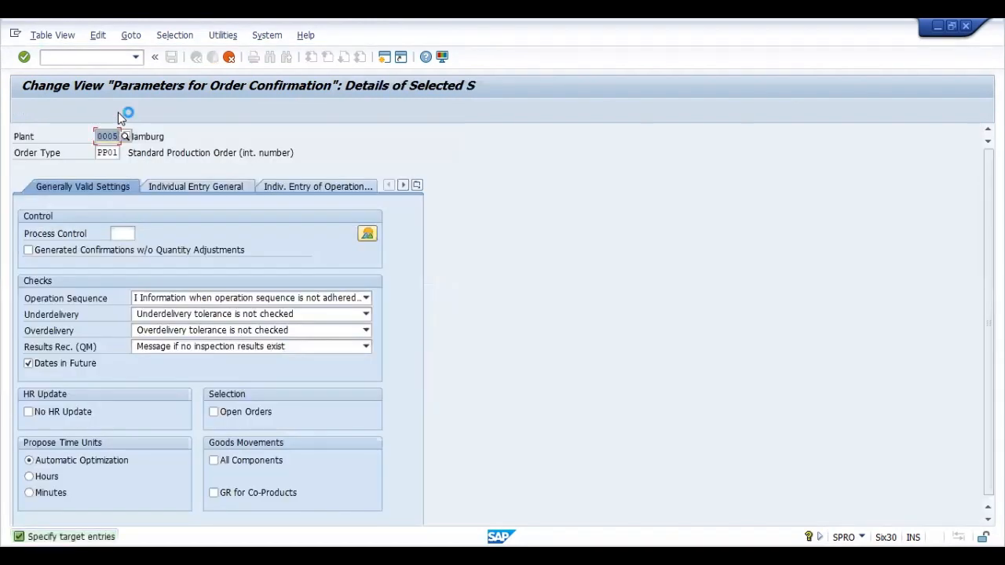
key(Delete)
text(4001)
key(Tab)
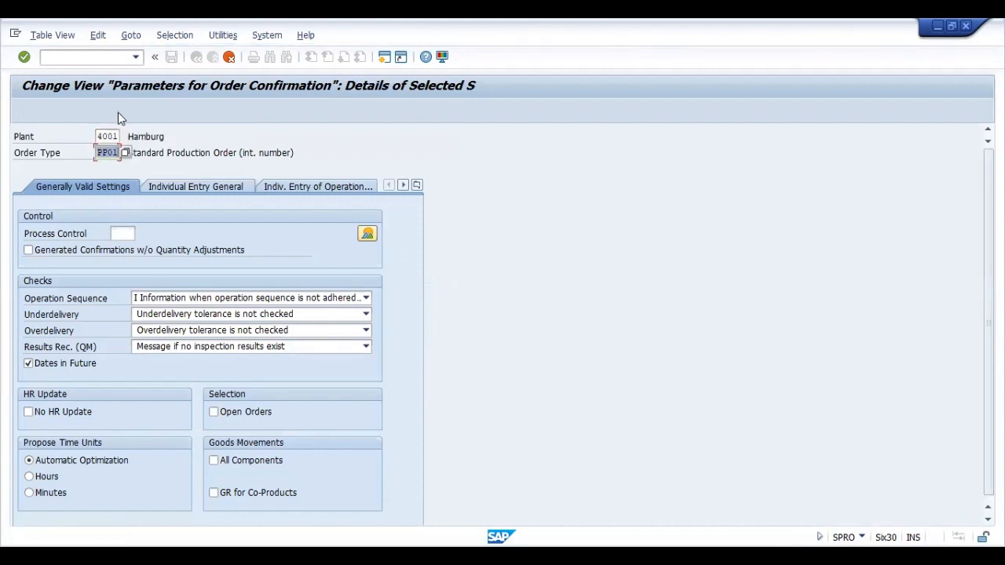
text(*)
key(Return)
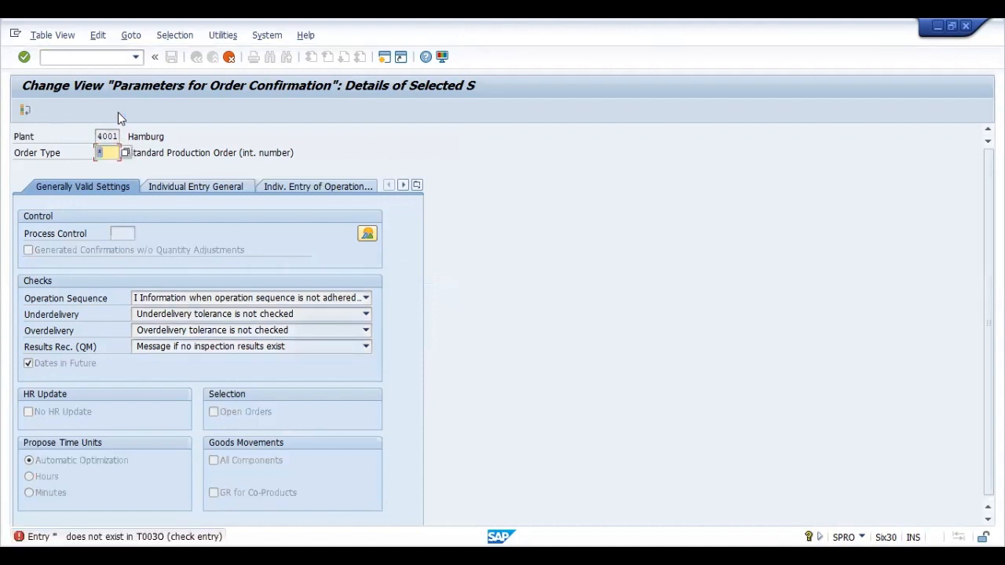
text(ZRFT)
key(Return)
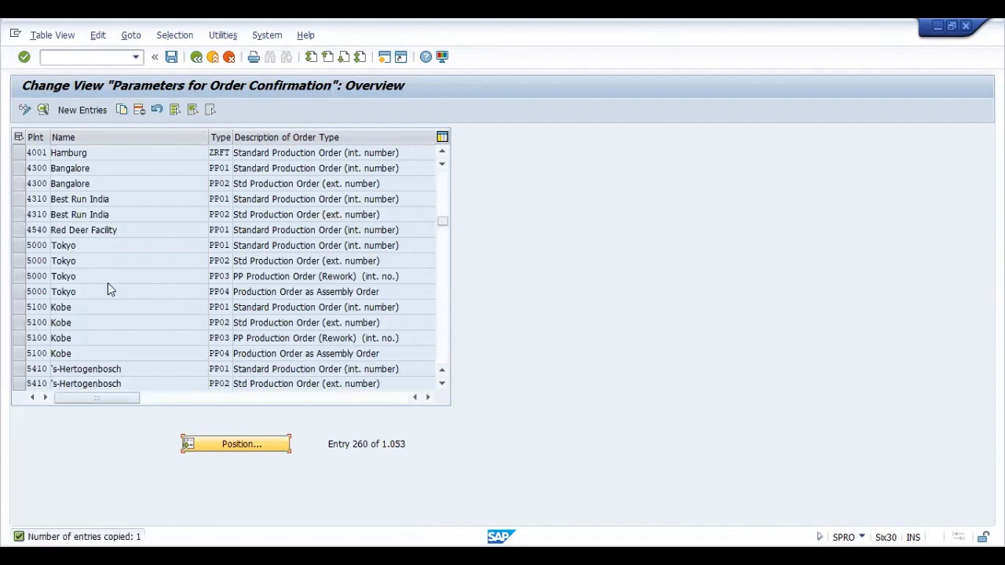
Step: Open the details of the plant 4001 ZRFT entry and set its operation sequence check to "Error when operation sequence is not adhered to"
scroll(107, 282, up, 1)
click(44, 200)
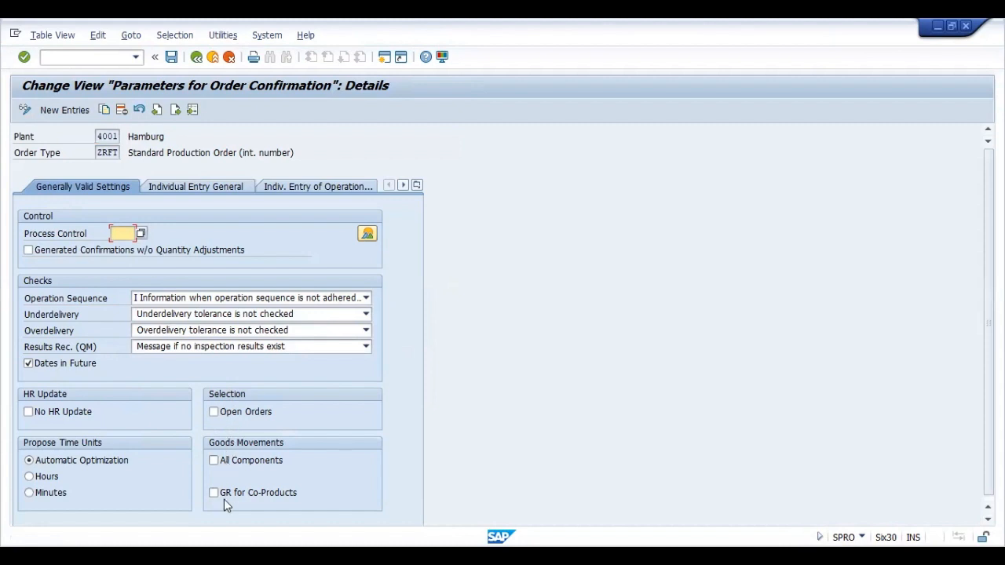
scroll(224, 499, down, 1)
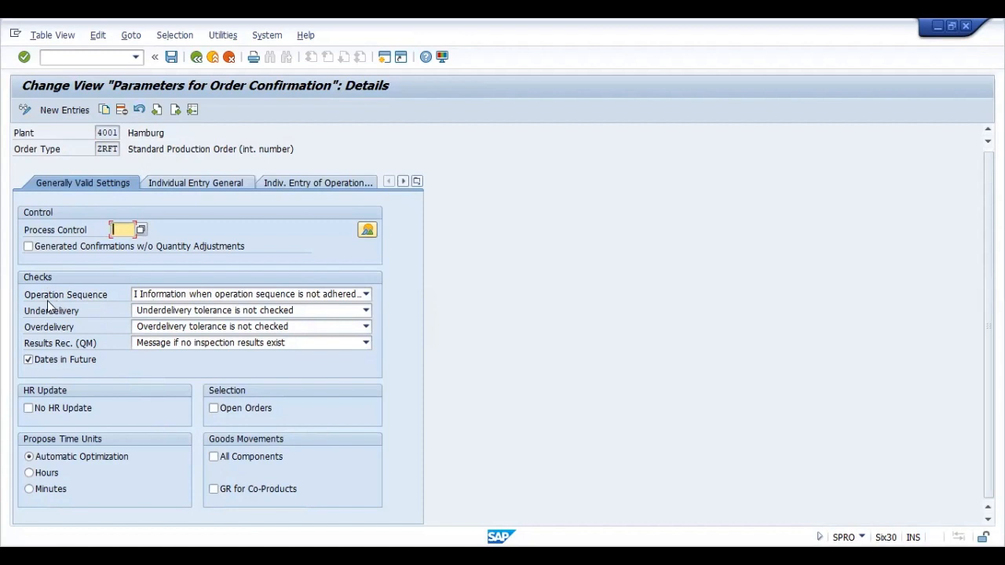
click(156, 297)
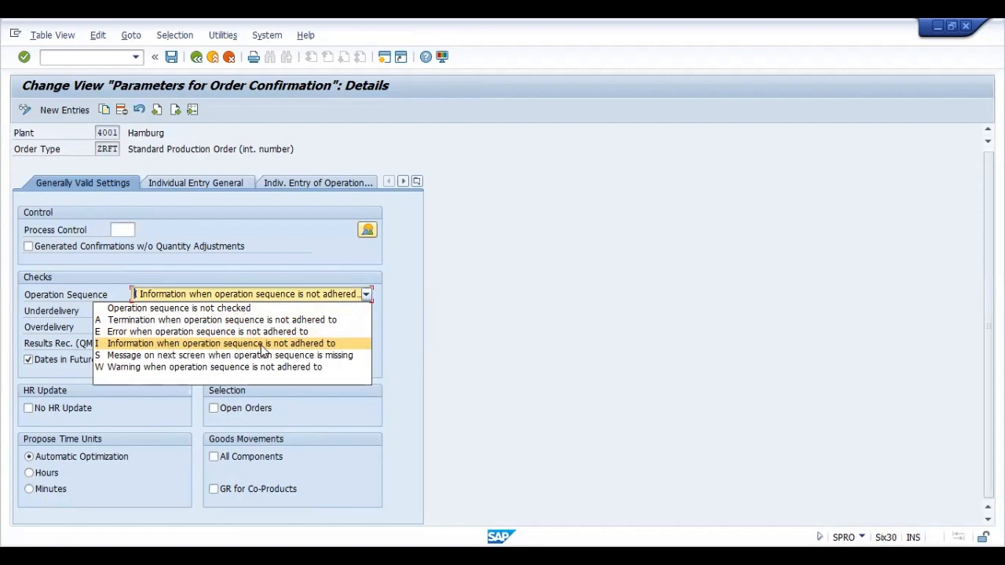
click(164, 334)
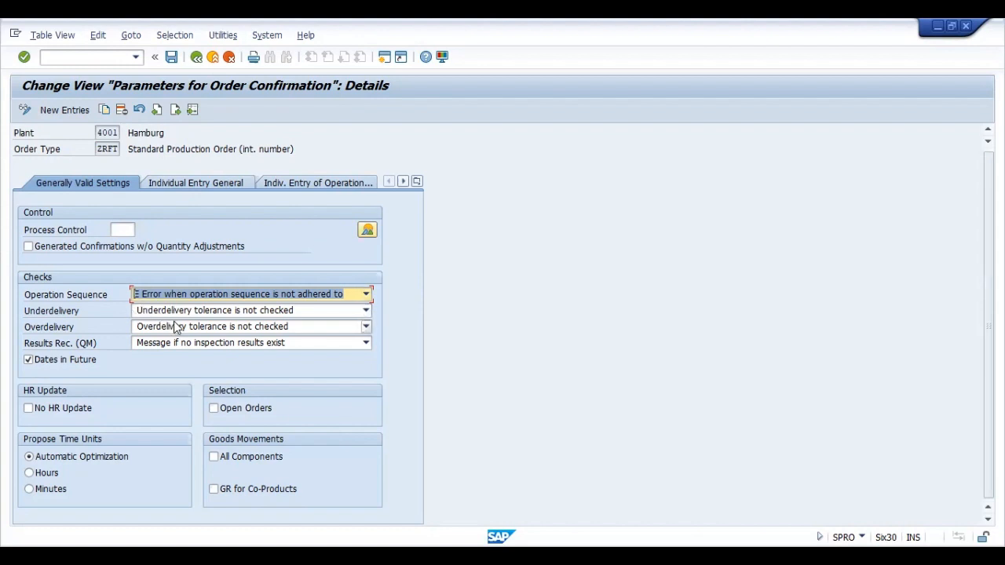
Step: Review the available underdelivery and overdelivery tolerance checks without changing either setting
click(162, 313)
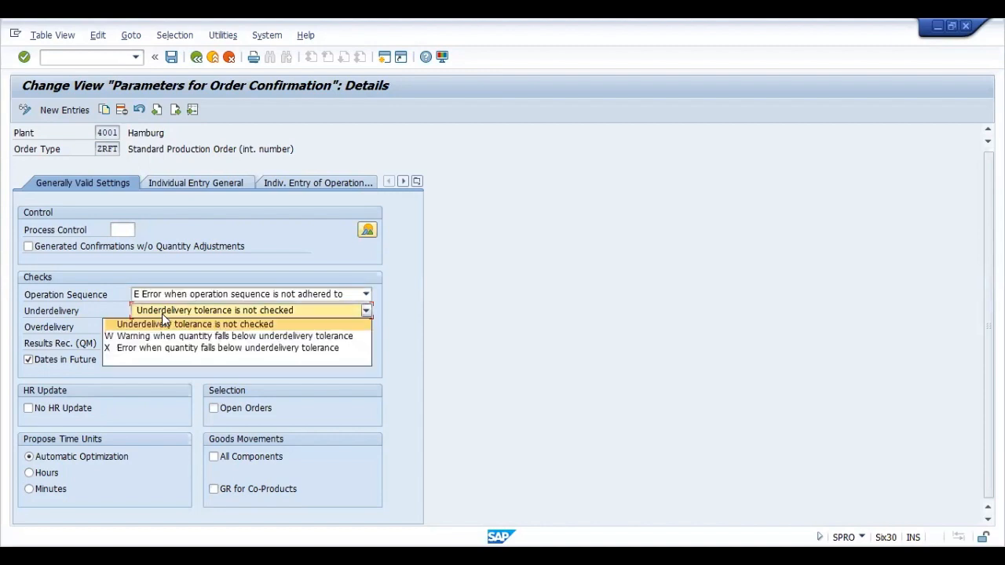
click(163, 316)
click(171, 328)
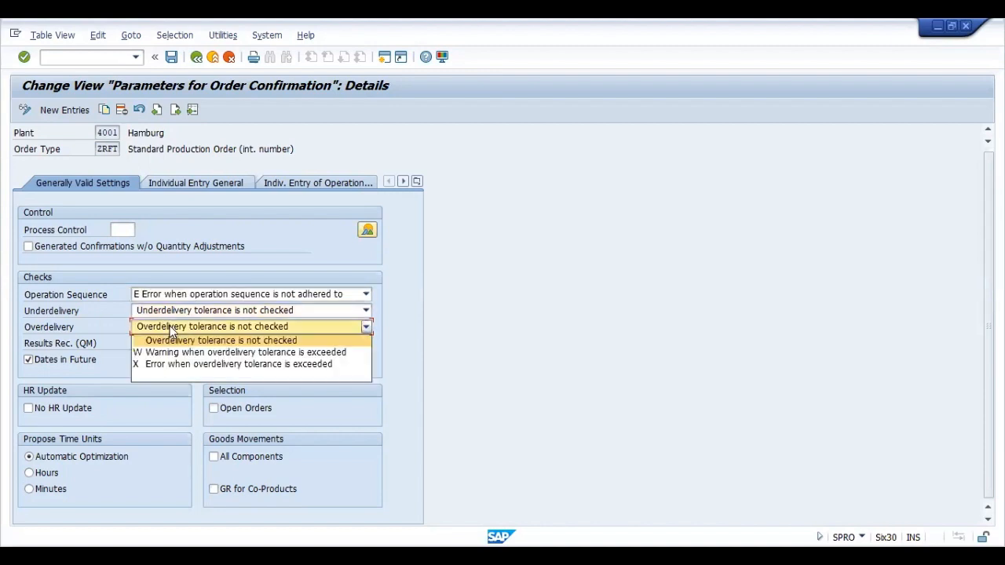
click(171, 328)
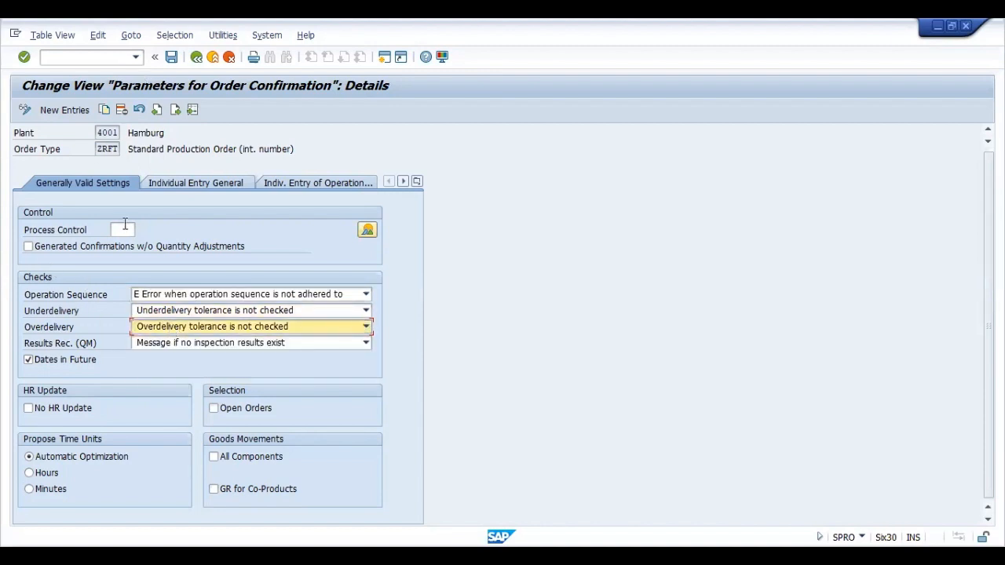
Step: Save the order confirmation parameters for plant 4001 and order type ZRFT, and leave the customizing project
click(171, 57)
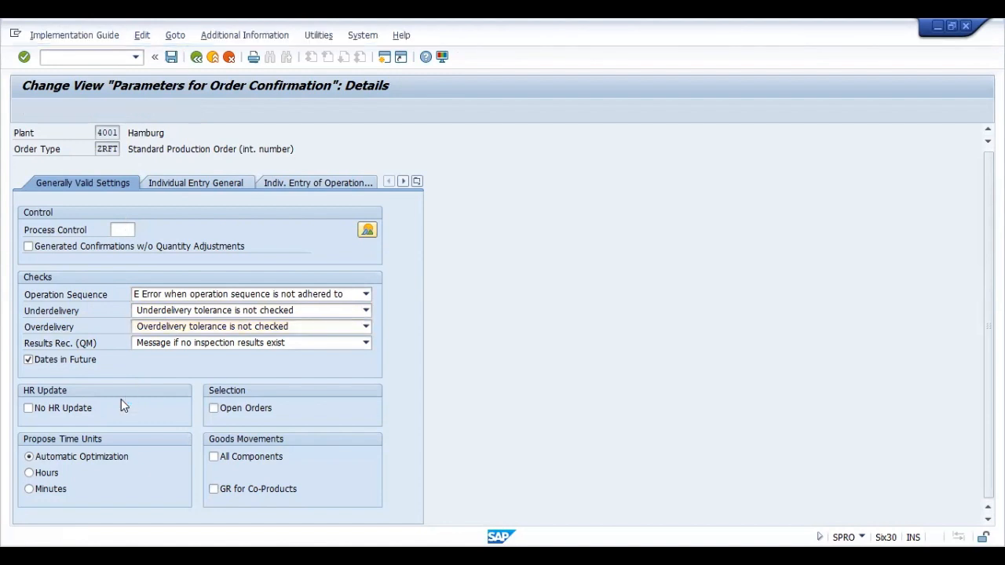
key(Return)
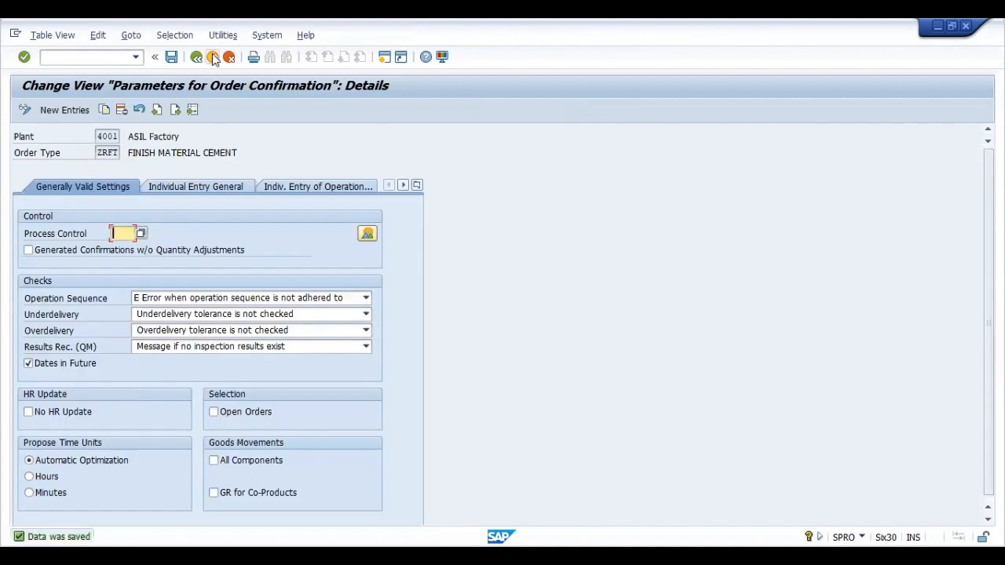
click(212, 58)
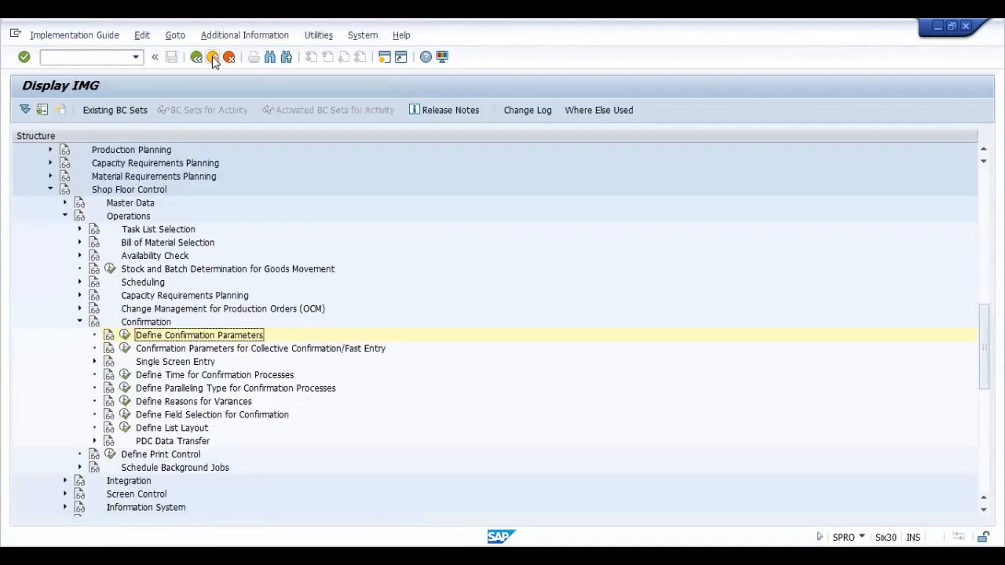
click(213, 58)
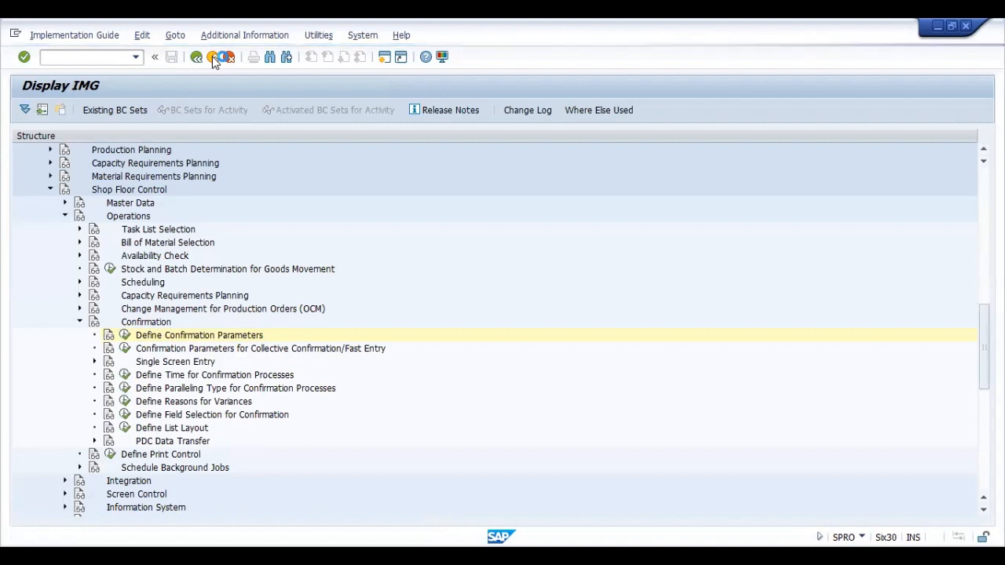
click(213, 58)
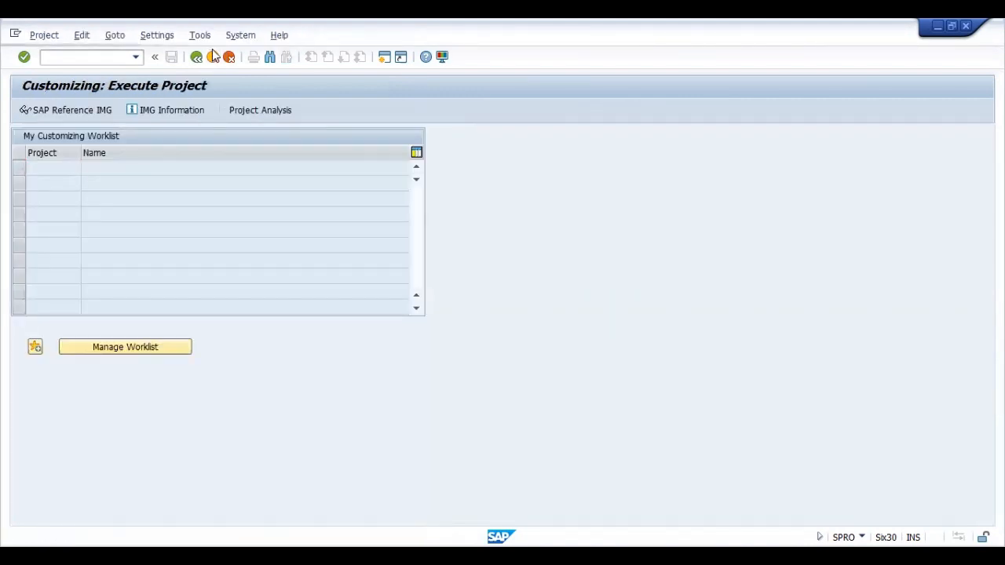
Step: Open transaction CO11N and load the released production order into the time ticket
text(do11n)
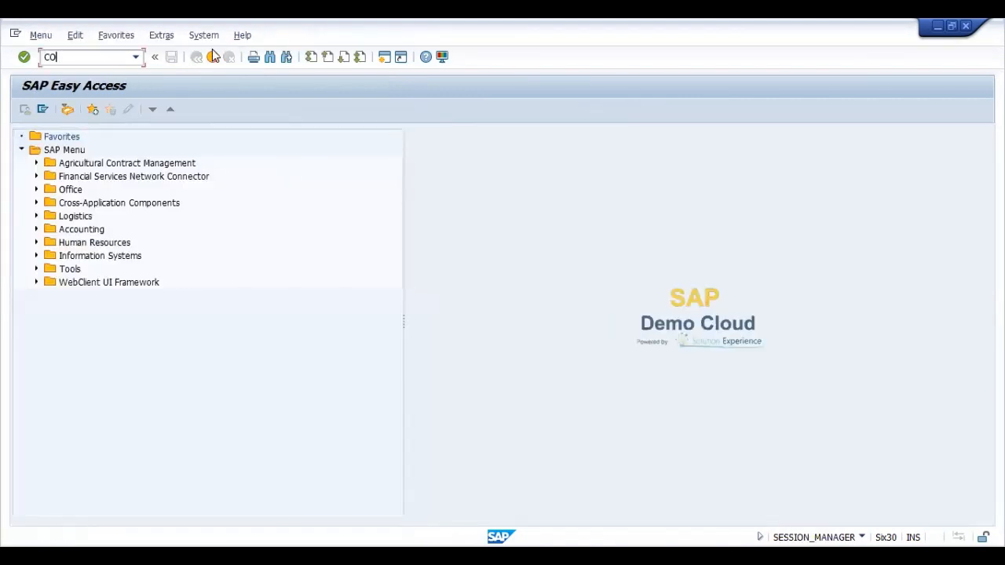
key(Return)
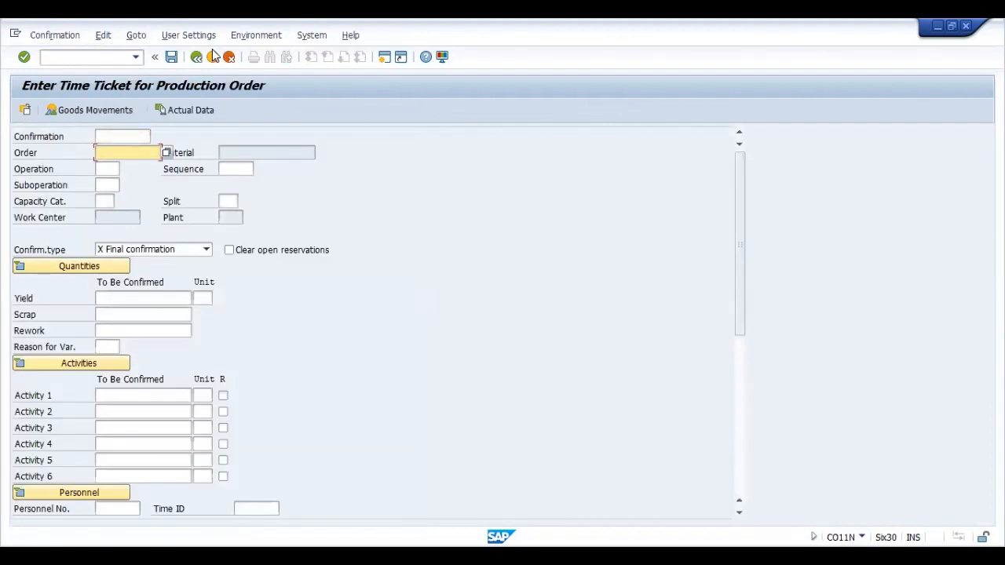
click(55, 36)
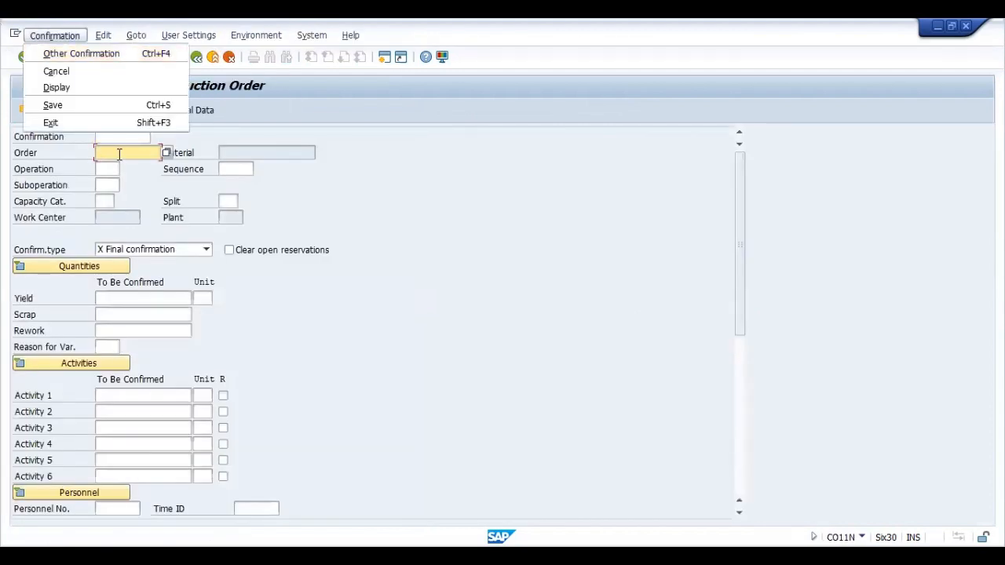
click(119, 154)
key(space)
key(Down)
key(Return)
key(Return)
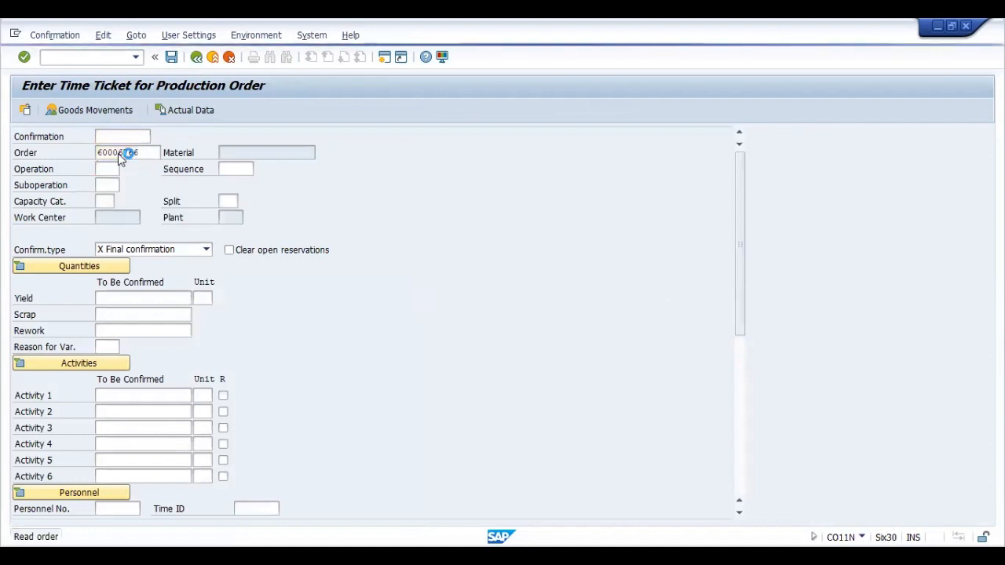
Step: Examine the time ticket's yield, confirmation number, operation list, capacity category, split, work center and plant
click(156, 298)
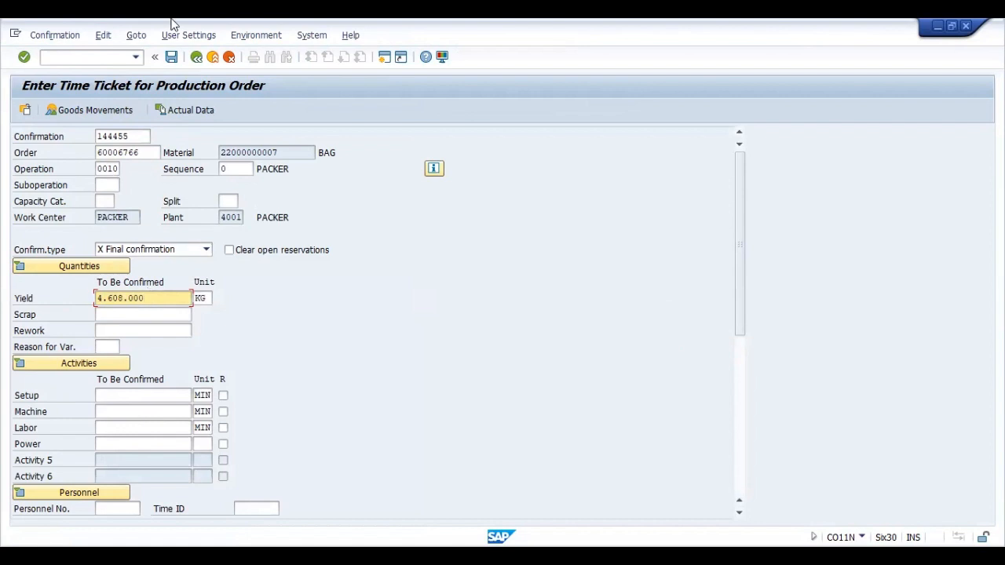
key(ctrl+s)
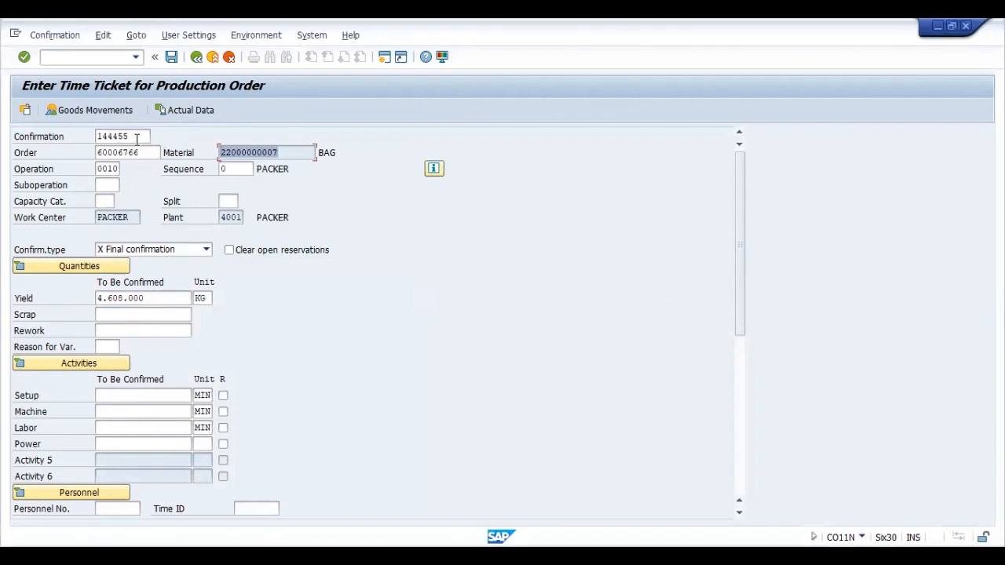
drag(137, 139, 81, 133)
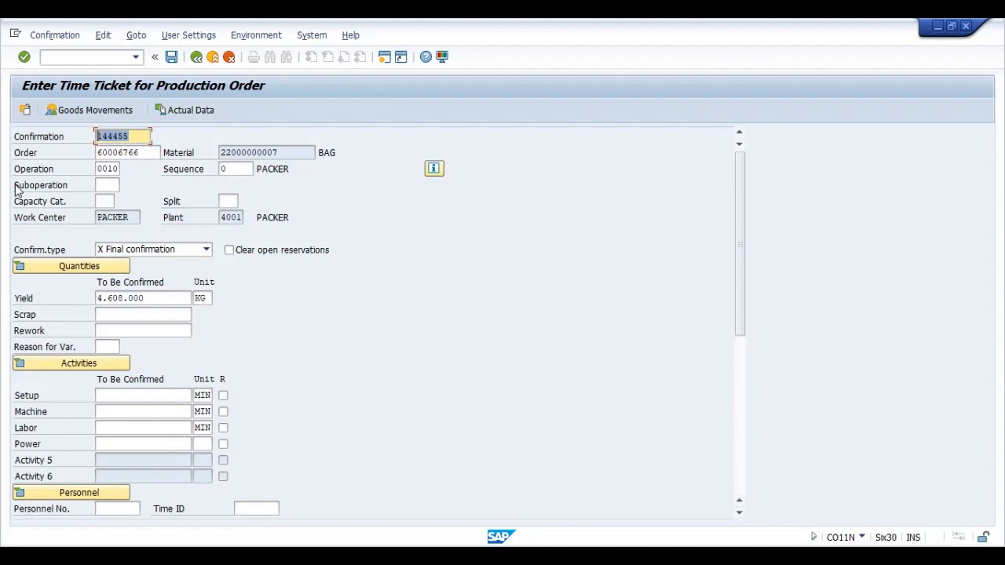
click(99, 169)
key(Return)
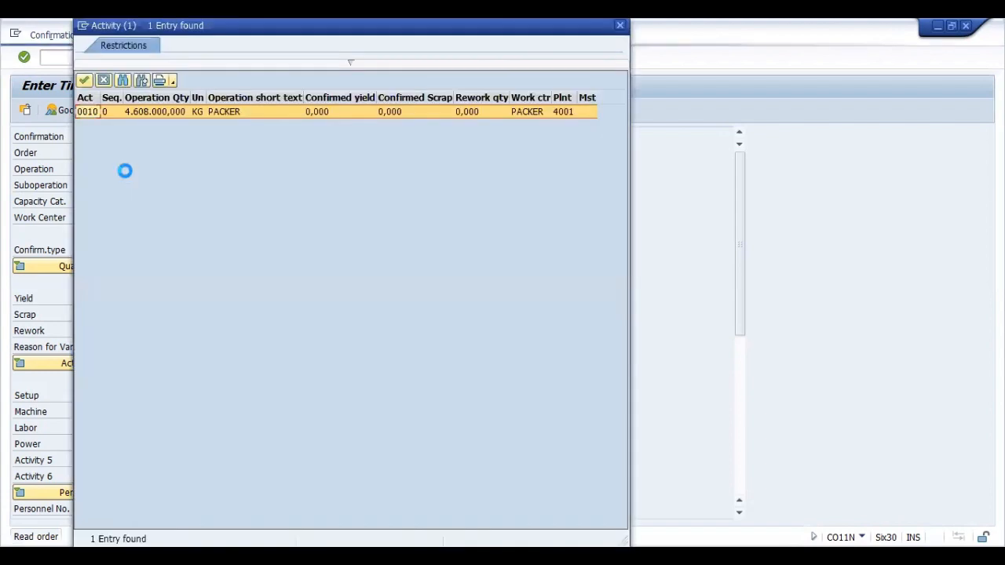
click(162, 113)
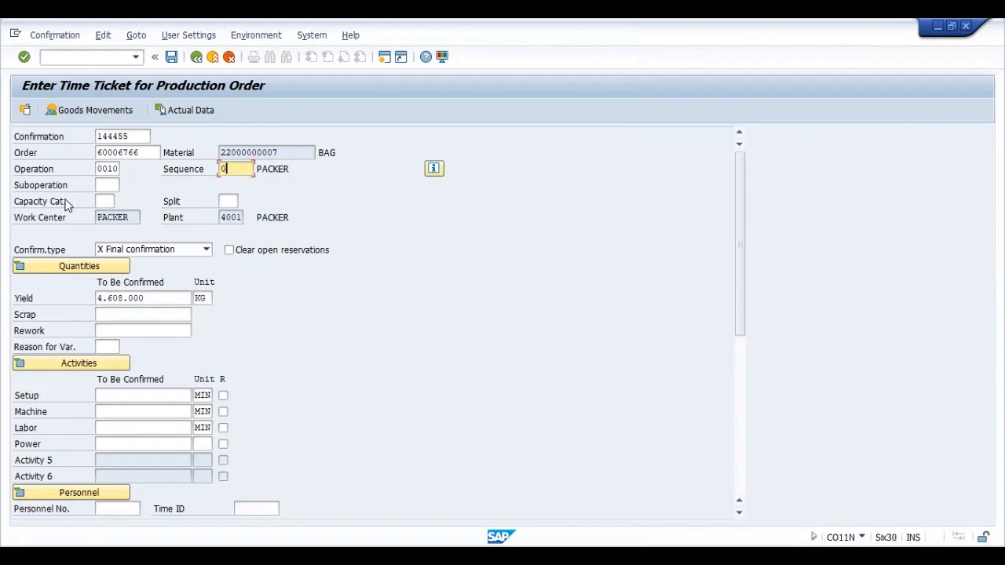
click(100, 202)
click(229, 200)
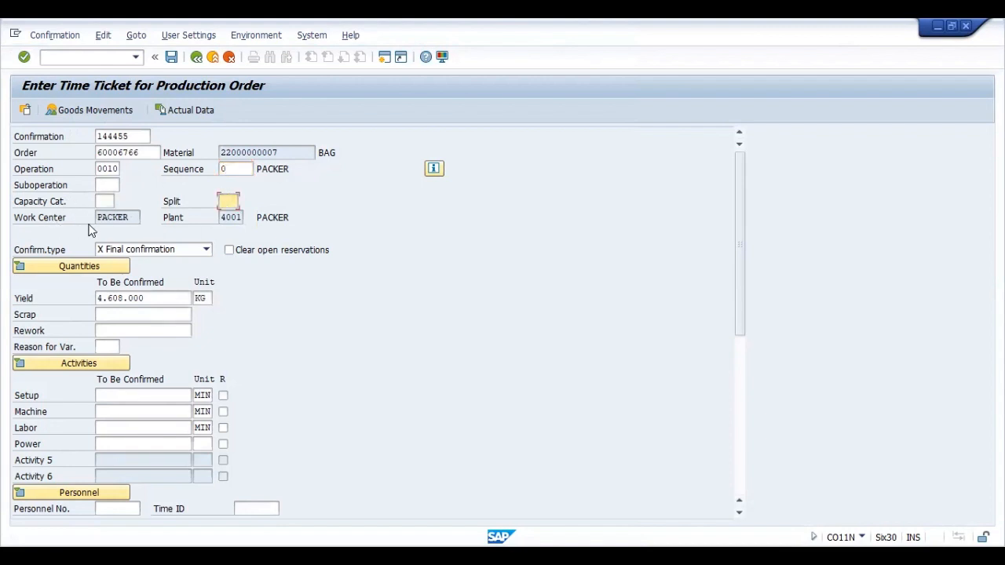
click(131, 218)
click(220, 217)
Step: Set the confirmation type to Partial confirmation and the yield to be confirmed to 10 KG
click(148, 252)
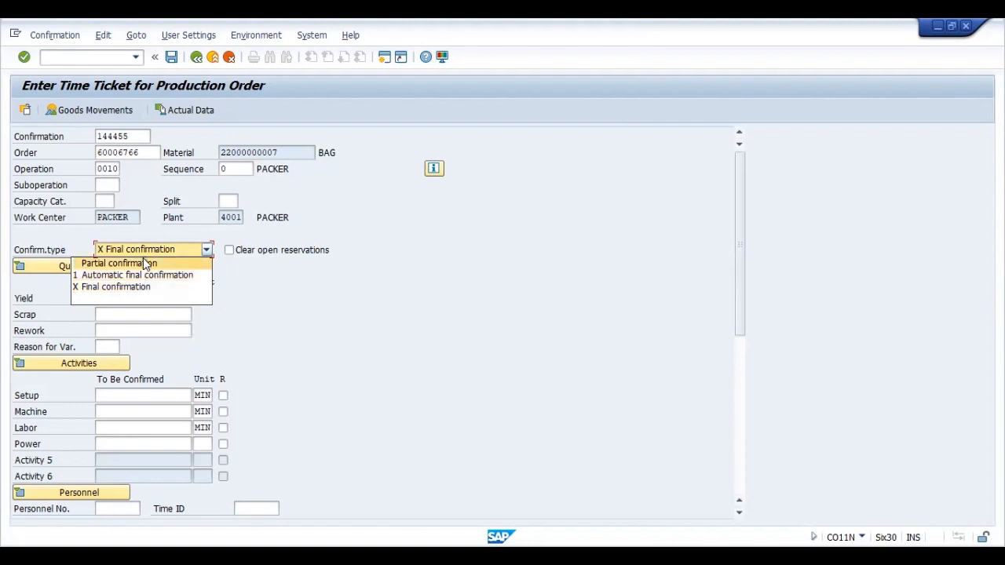
click(143, 263)
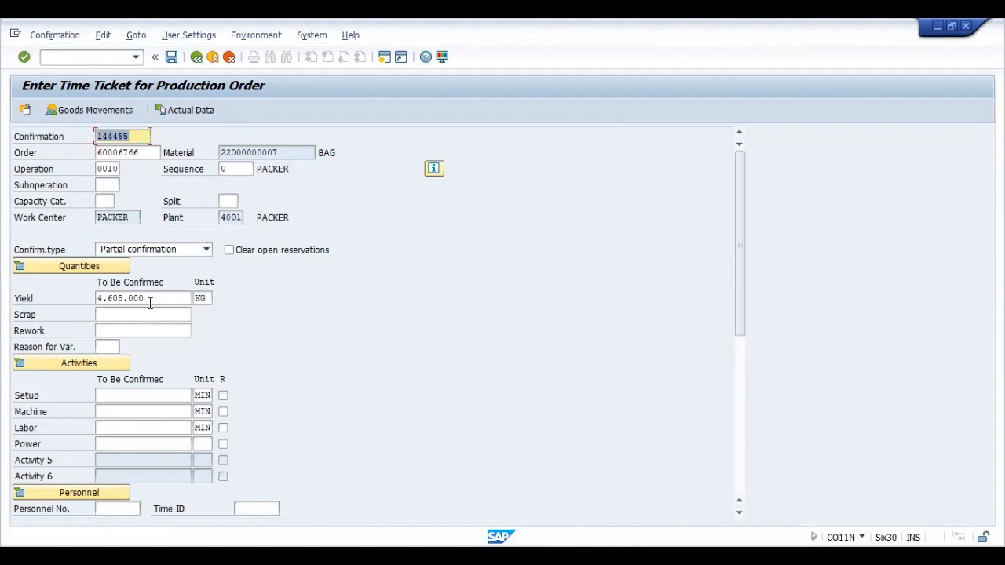
click(149, 302)
key(BackSpace)
key(BackSpace)
key(BackSpace)
key(BackSpace)
key(BackSpace)
key(BackSpace)
key(BackSpace)
key(BackSpace)
key(BackSpace)
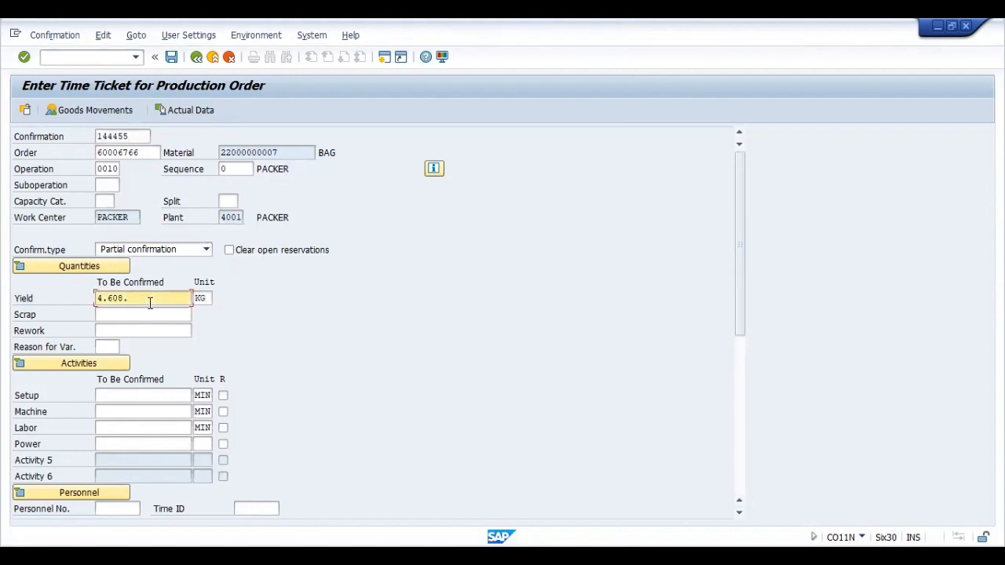
text(10)
key(Return)
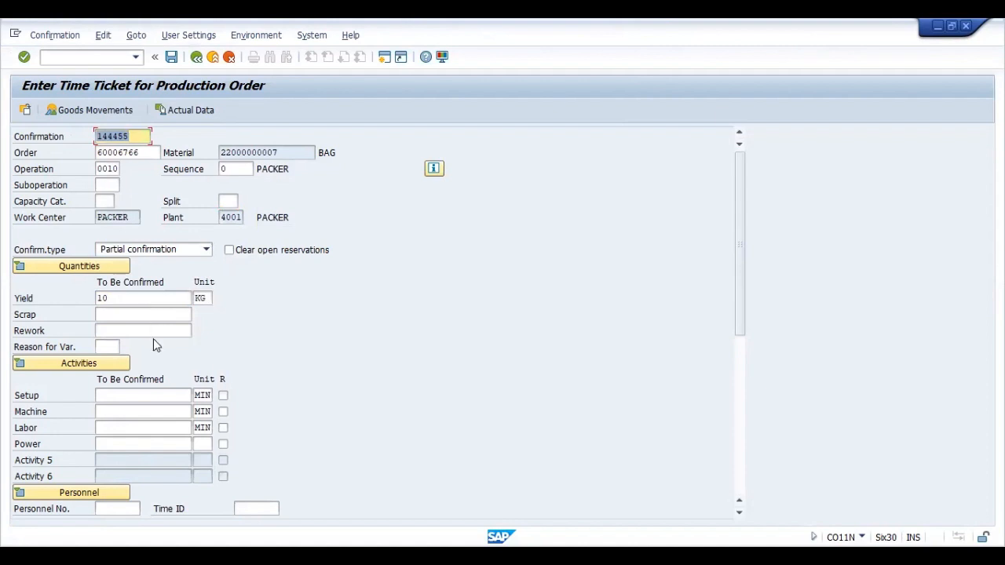
Step: Set both the start and finish execution dates of the time ticket to 12.10.2023
scroll(153, 338, down, 5)
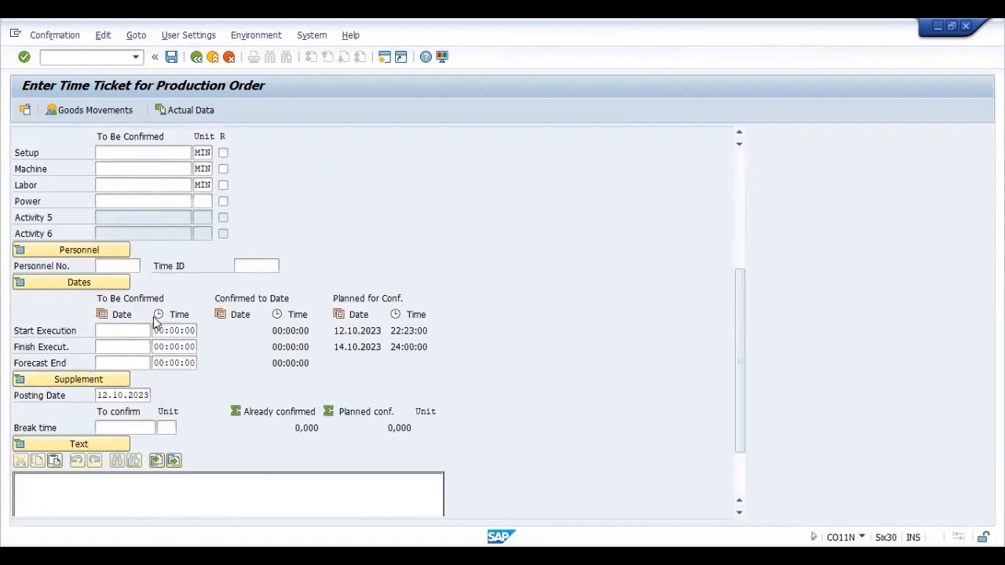
click(118, 268)
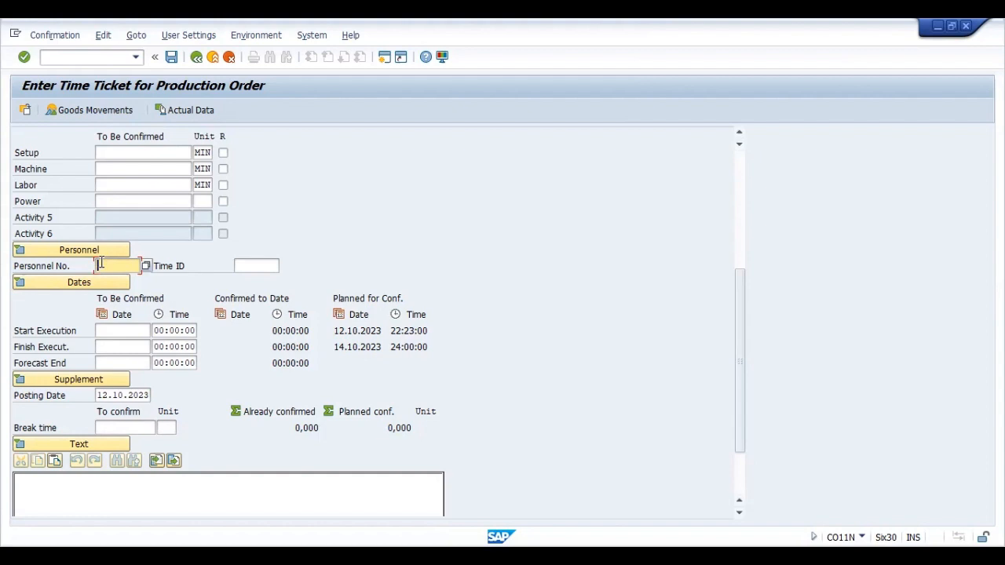
click(111, 330)
click(112, 340)
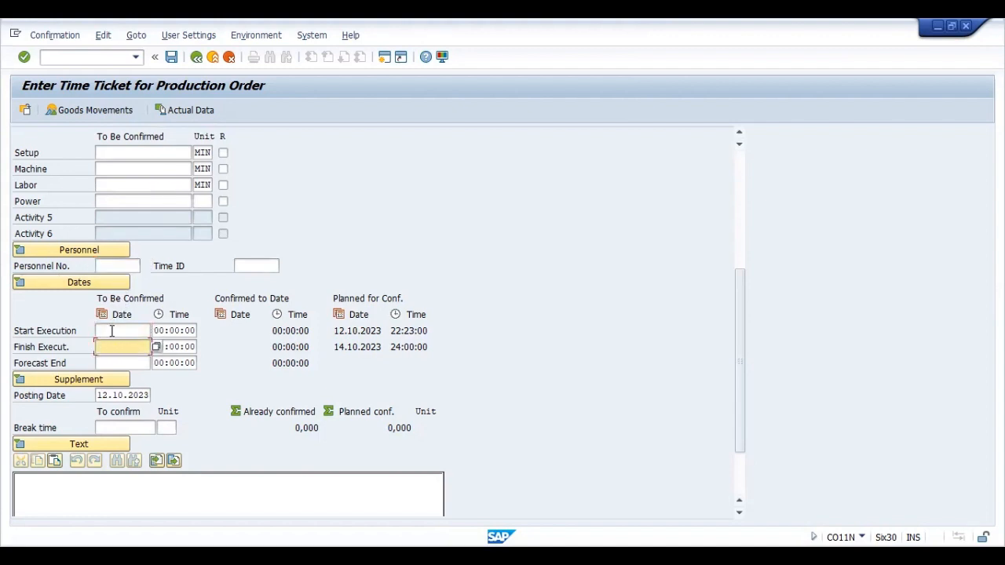
click(111, 330)
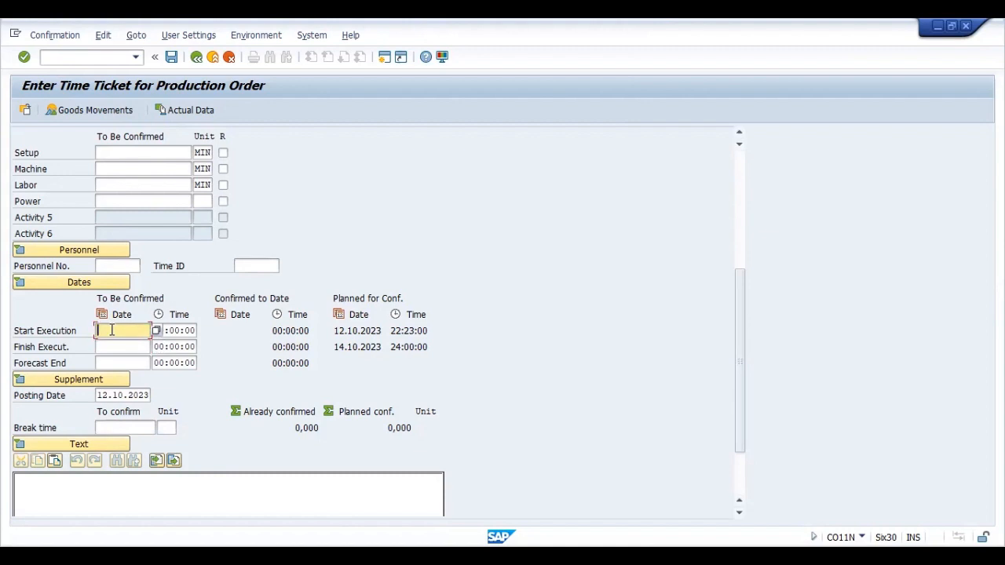
text(12102023)
key(Return)
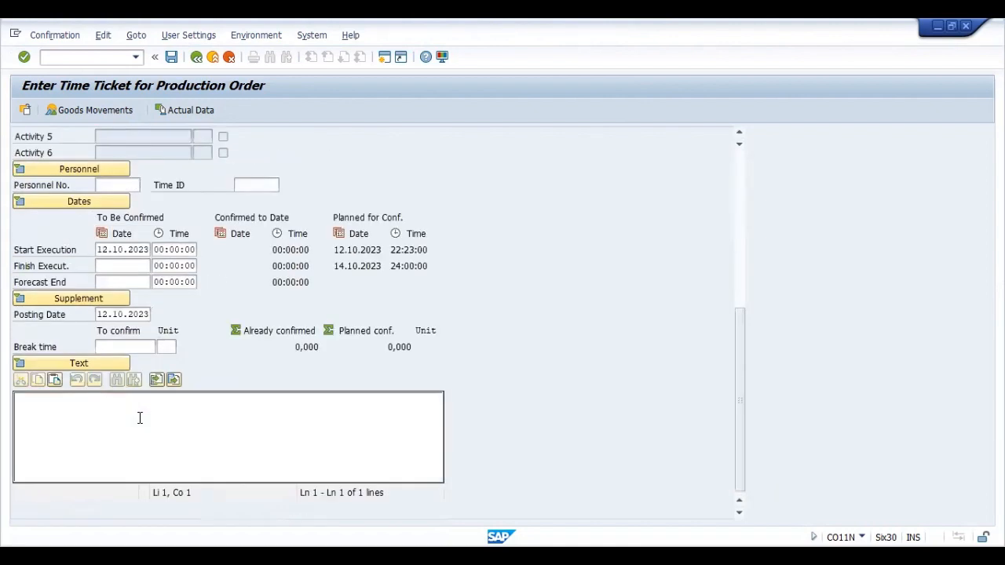
click(119, 265)
text(12102023)
key(Return)
Step: Check the execution times and posting date, and save the partial confirmation of the order
click(163, 249)
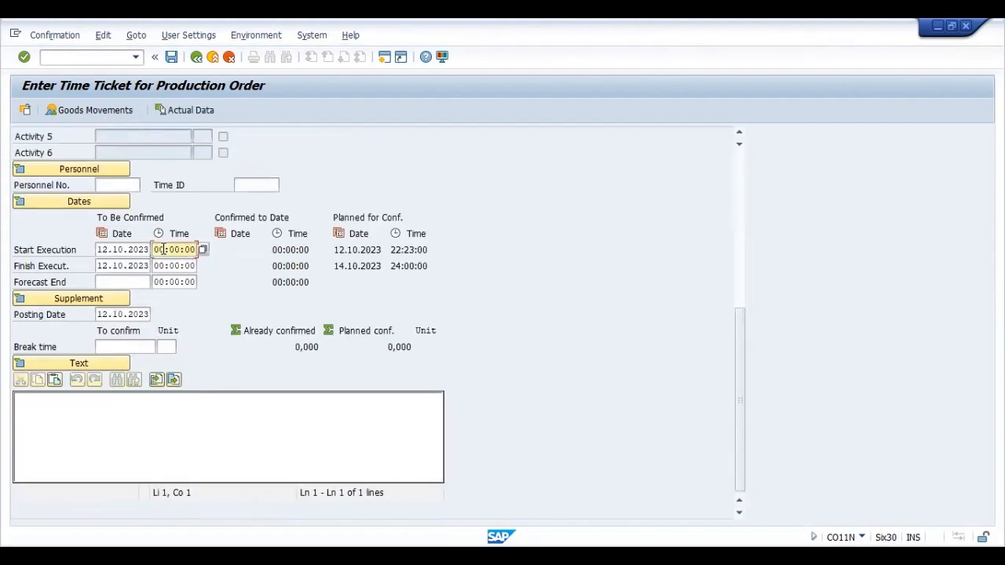
click(165, 264)
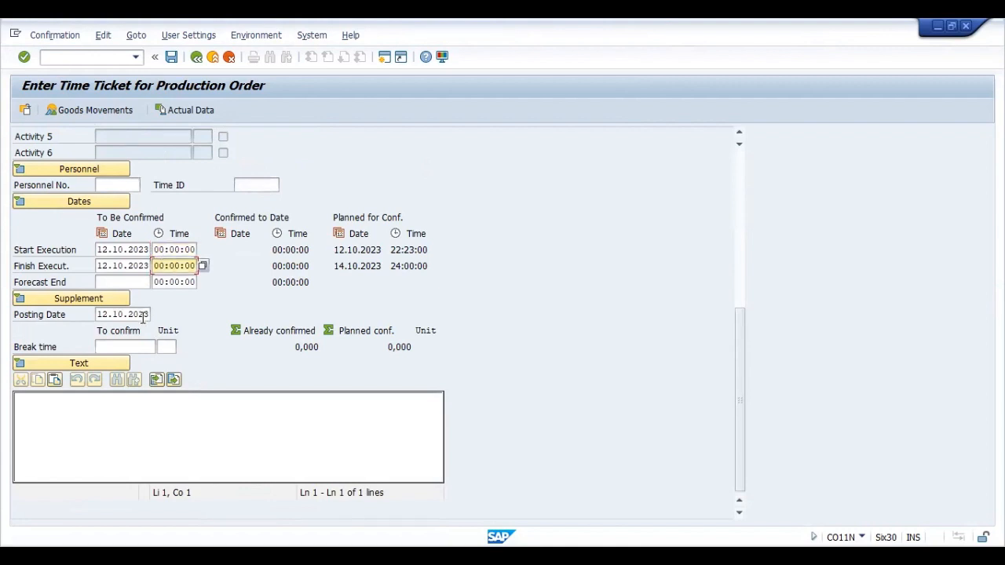
click(100, 314)
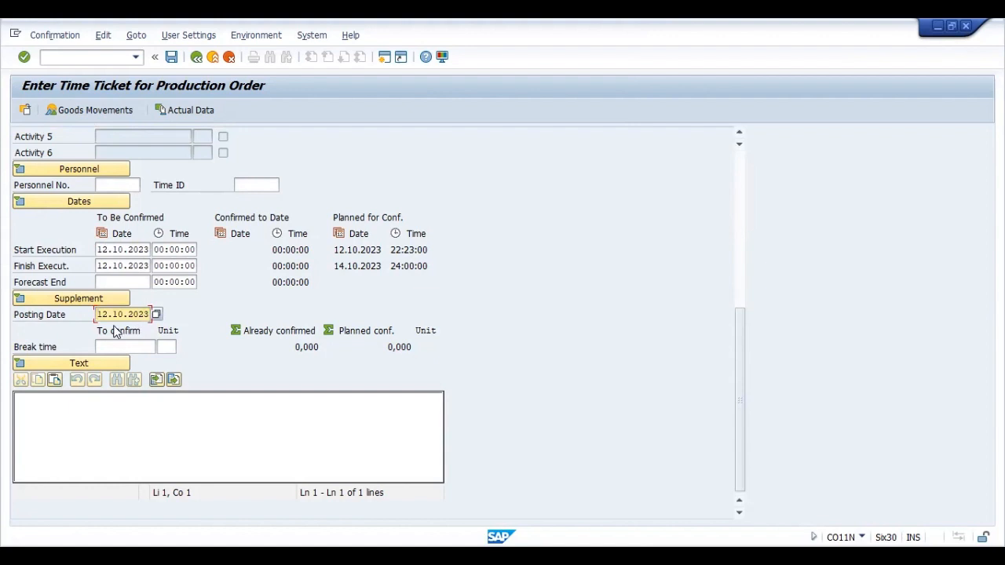
scroll(141, 331, up, 5)
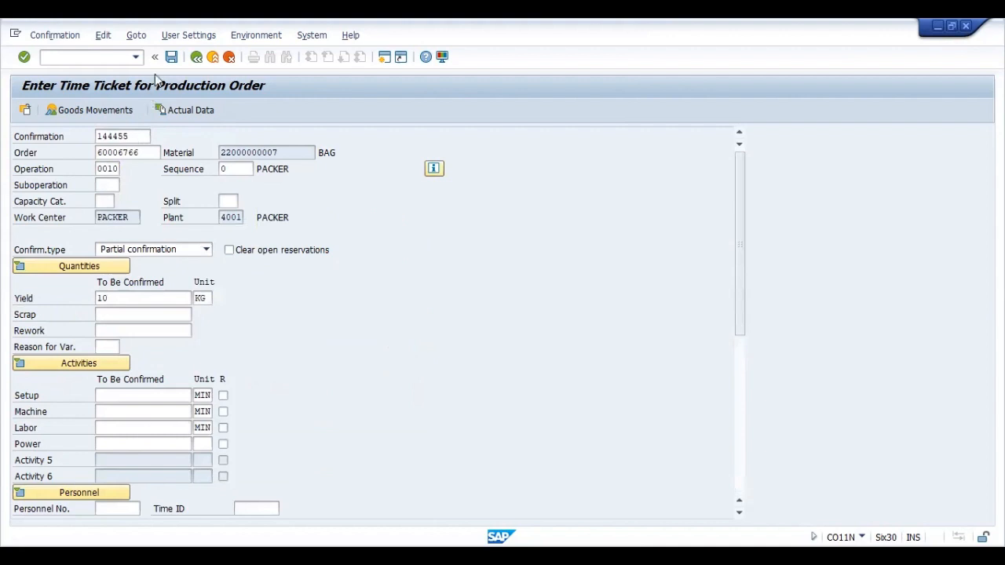
click(169, 58)
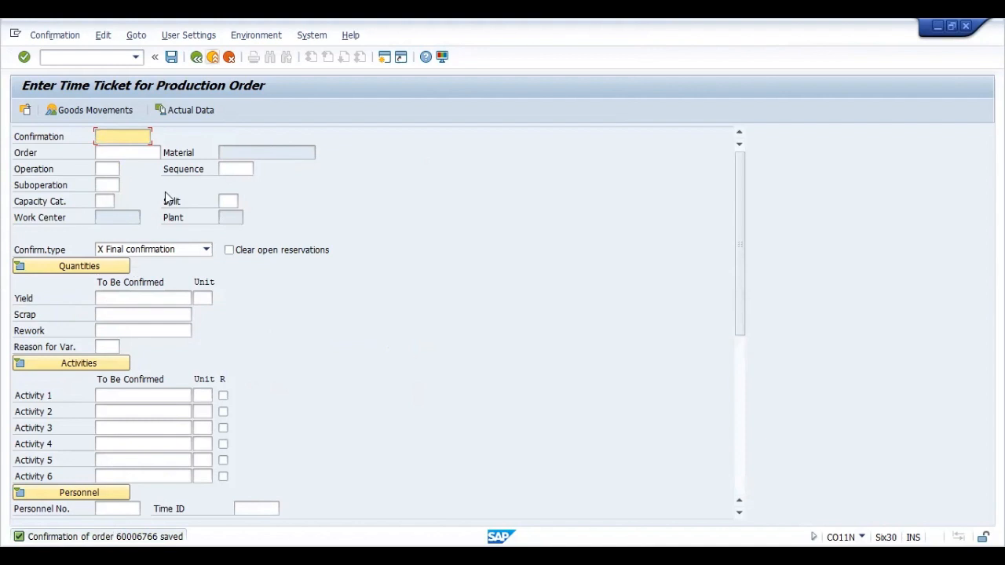
Step: Run the production order information system (COOIS) for the order headers of production plant 4001
key(F3)
text(COOIS)
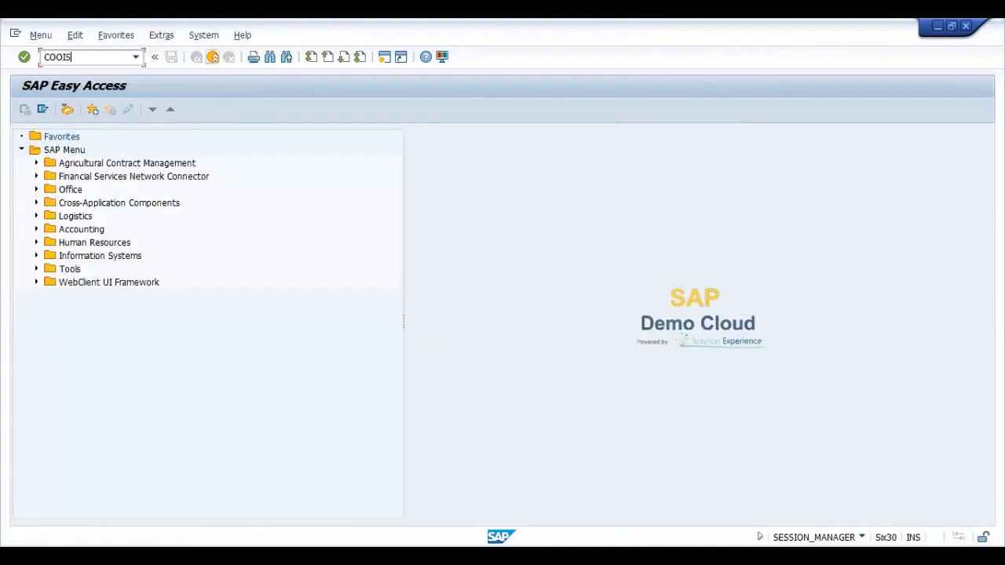
key(Return)
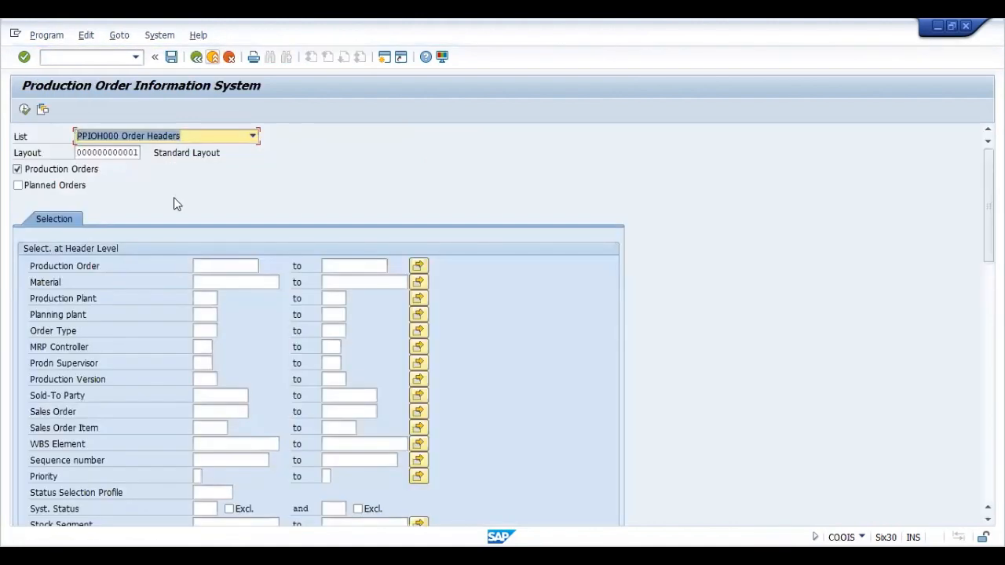
click(204, 300)
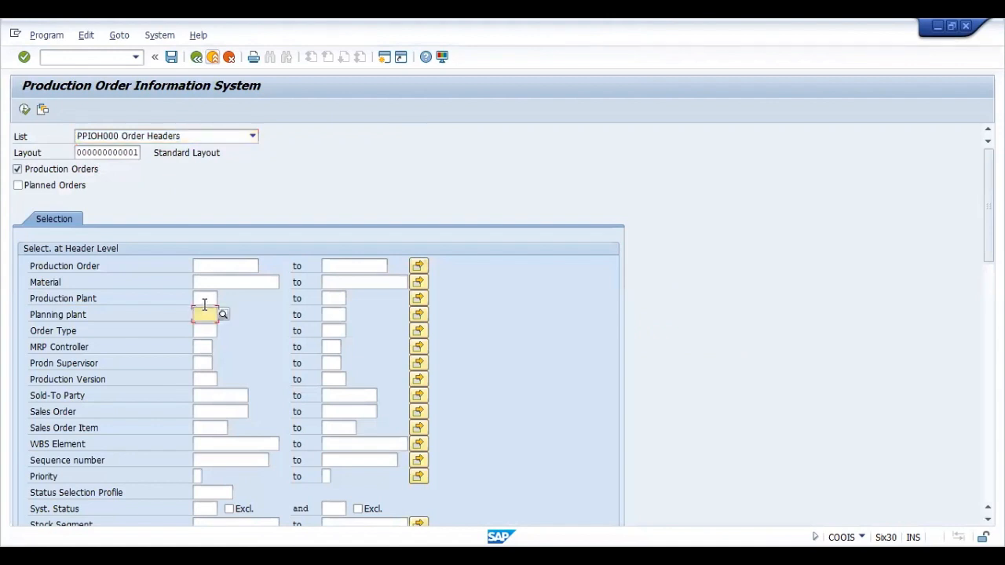
click(205, 298)
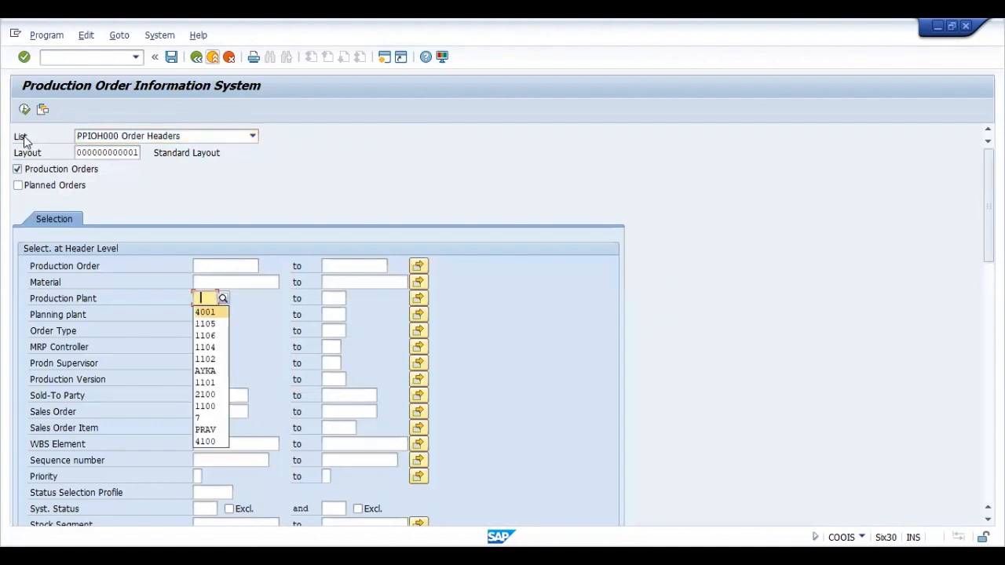
click(208, 314)
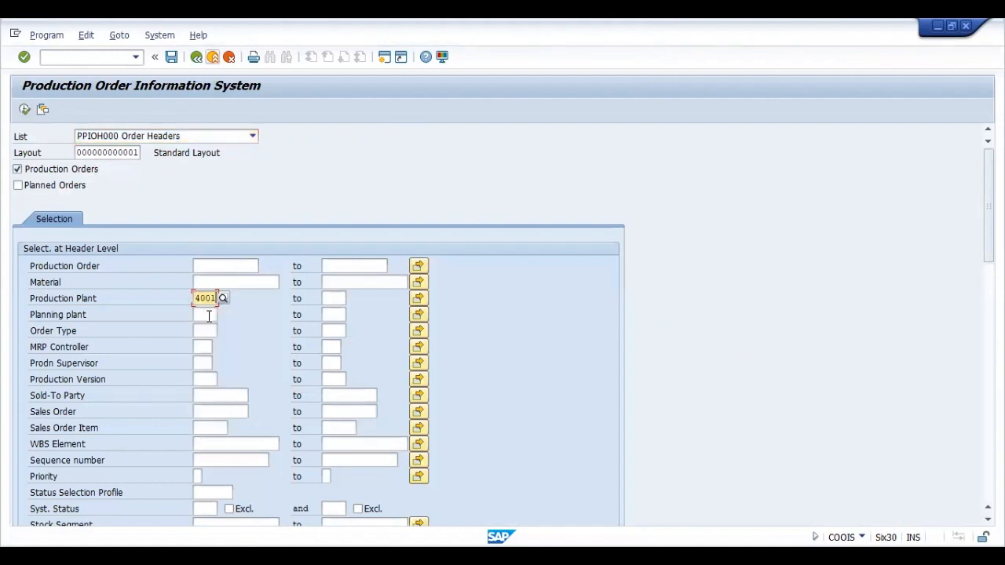
click(24, 109)
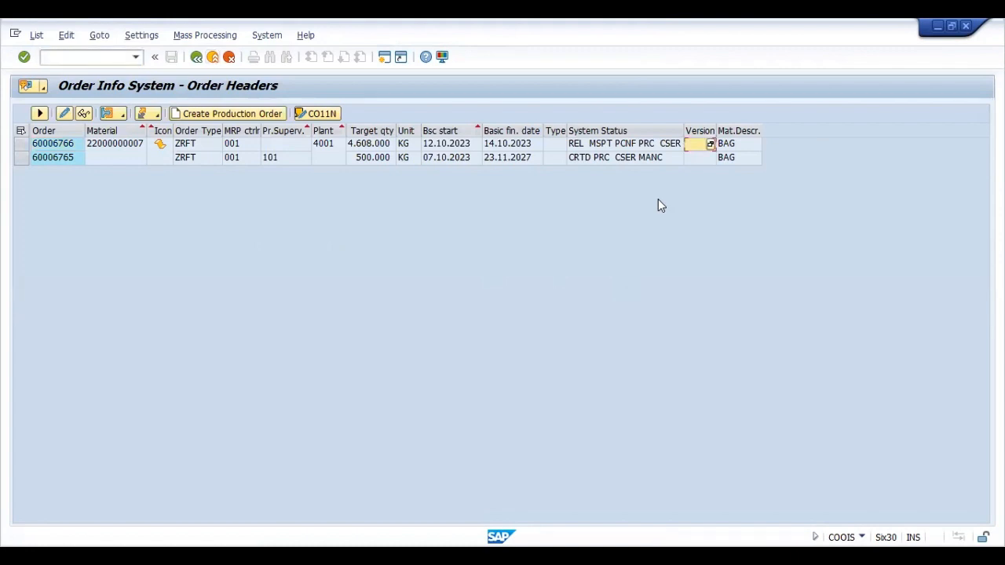
Step: Open the layout settings of the order header list to change its displayed columns
key(alt+Tab)
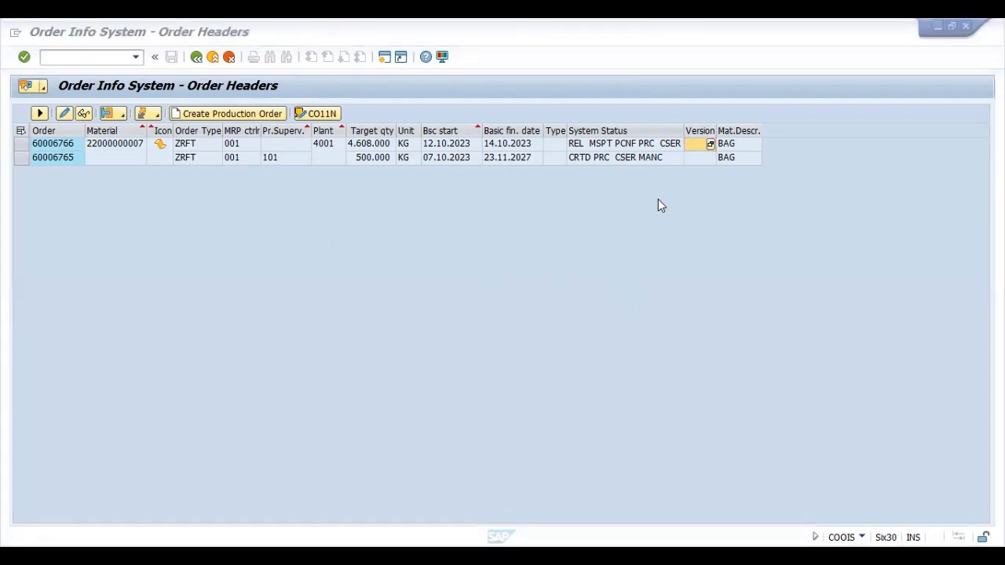
click(41, 114)
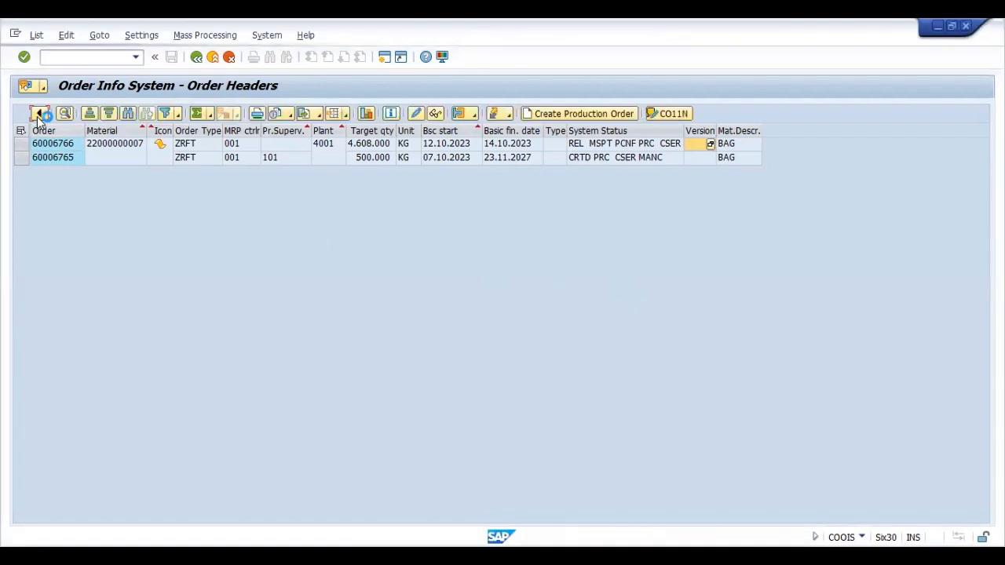
click(345, 113)
click(366, 149)
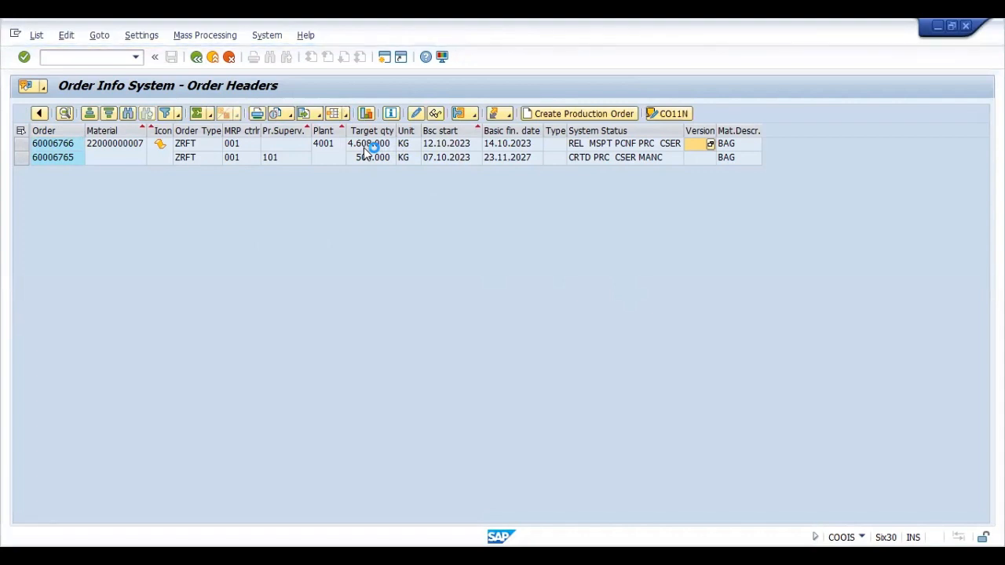
Step: Look through the fields available in the column set of the list layout
click(266, 244)
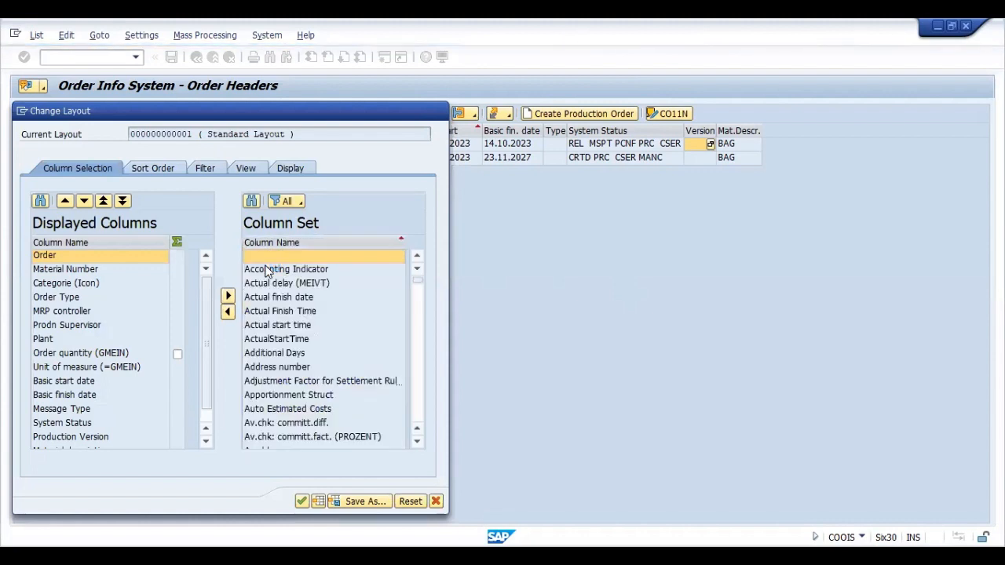
key(Down)
key(Down)
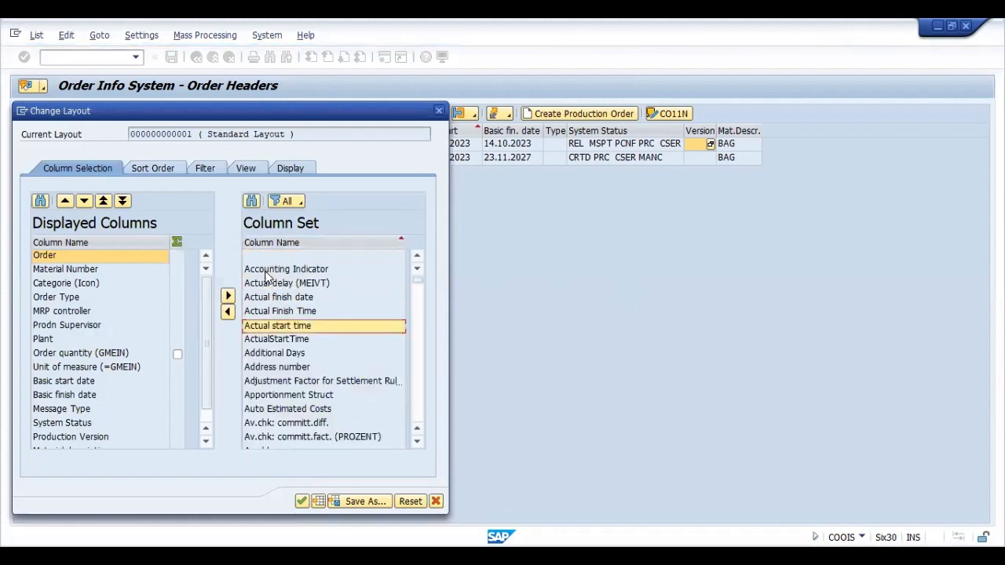
click(230, 314)
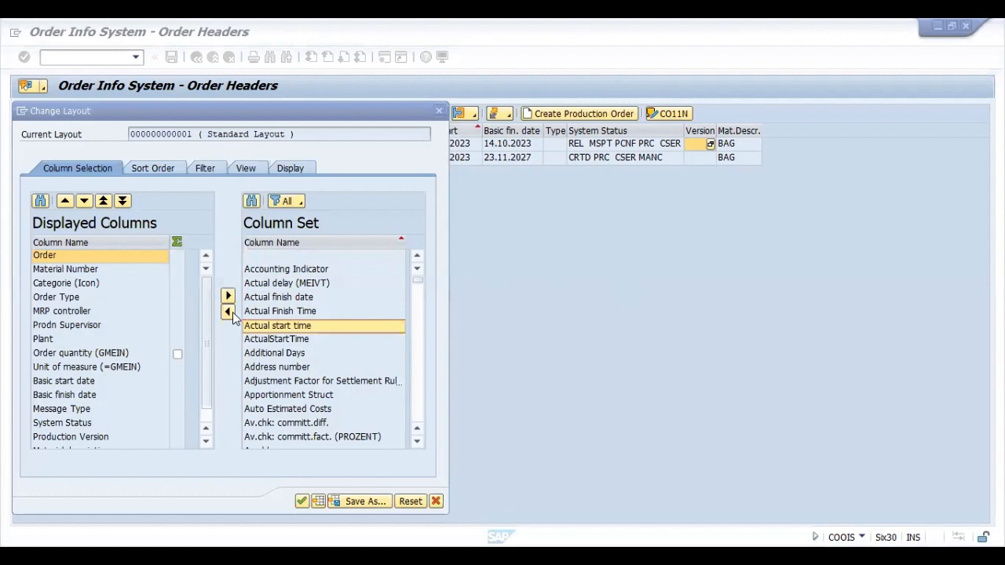
click(294, 397)
key(Up)
key(Up)
key(Up)
key(Up)
key(Up)
key(Up)
key(Up)
key(Up)
key(Up)
key(Up)
key(Down)
key(Down)
key(Down)
key(Down)
key(Down)
key(Down)
key(Down)
key(Down)
key(Down)
key(Down)
key(Down)
key(Down)
key(Down)
key(Down)
key(Down)
key(Down)
key(Down)
key(Down)
key(Down)
key(Down)
key(Down)
key(Down)
key(Down)
key(Down)
key(Down)
key(Down)
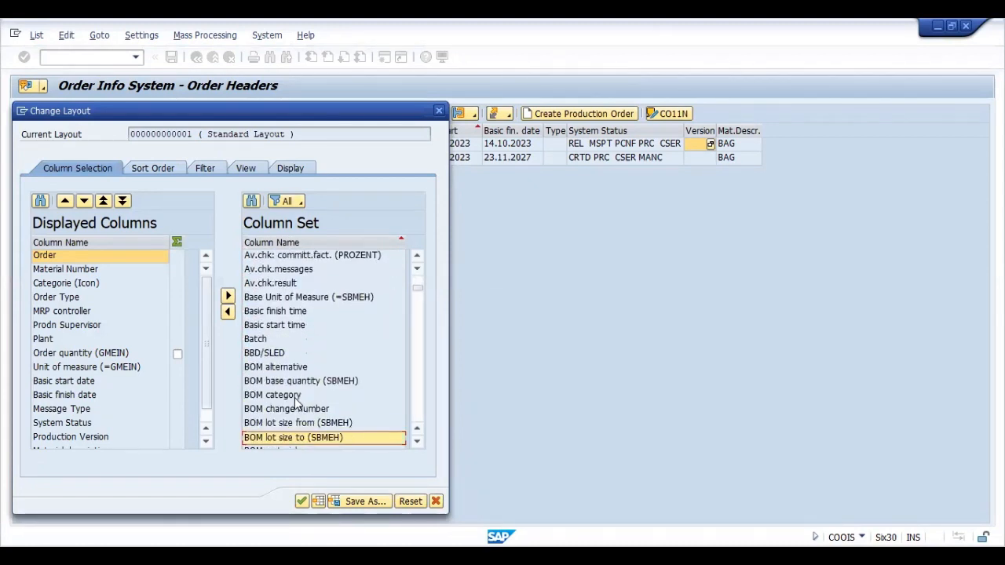
key(Down)
key(Down)
Step: Add all fields of the column set to the displayed columns and apply the layout
key(ctrl+a)
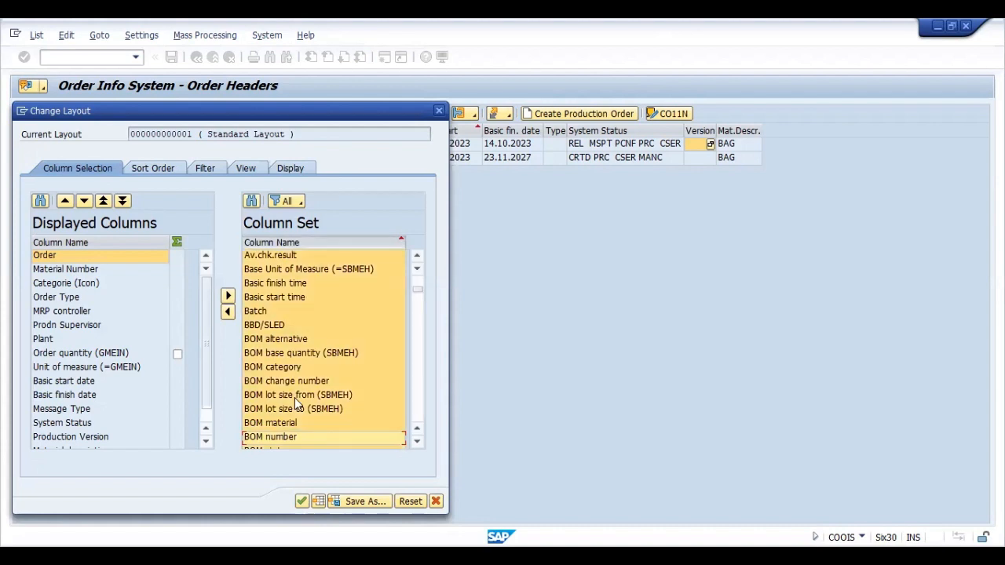
click(303, 501)
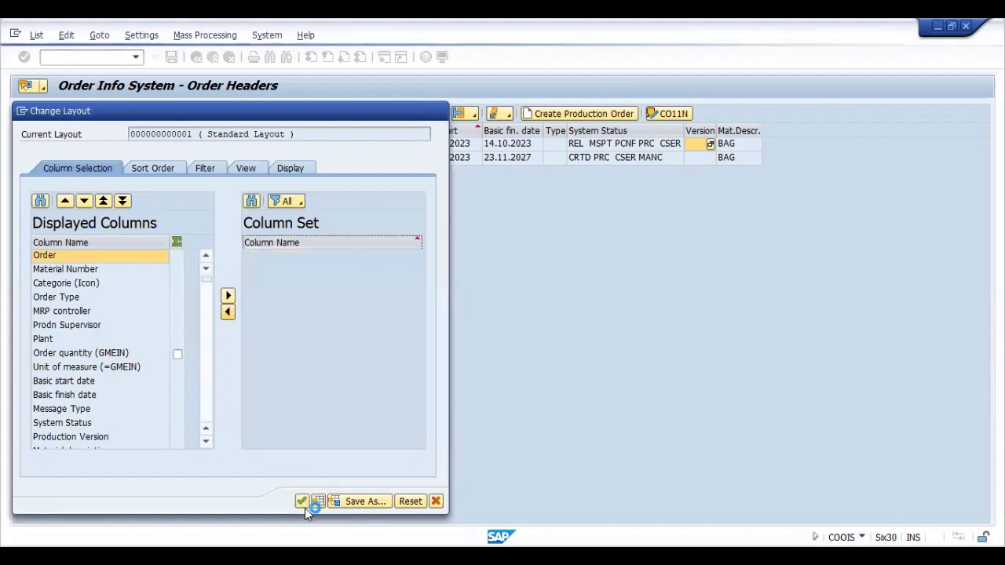
click(303, 502)
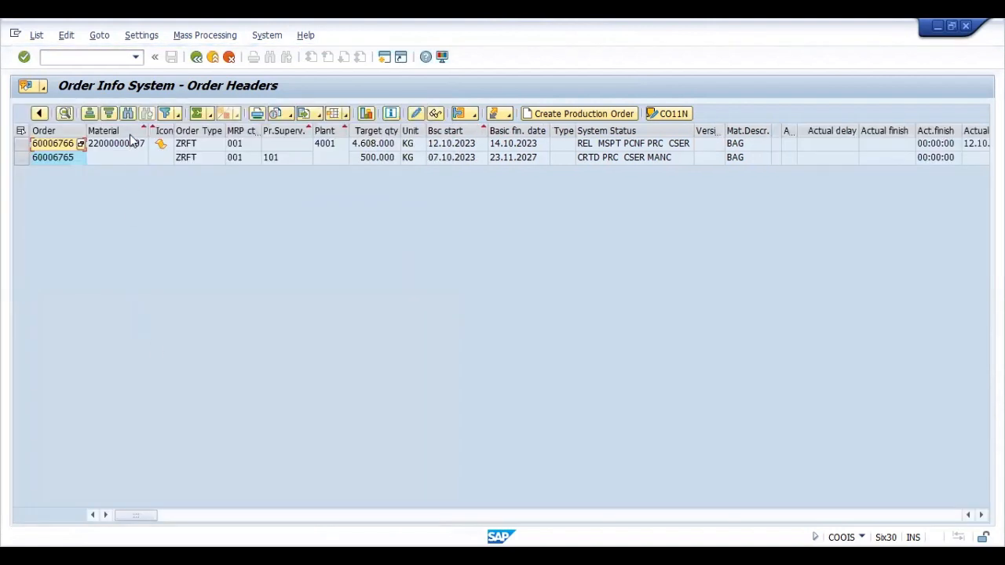
Step: Examine the first order's header columns from target quantity onward, including system status, actual dates, BOM data, confirmed quantity, scrap and delivered quantity
click(375, 145)
key(Right)
key(Right)
key(Right)
key(Right)
key(Right)
key(Right)
key(Right)
key(Right)
key(Right)
key(Right)
key(Right)
key(Right)
key(Right)
key(Right)
key(Right)
key(Right)
key(Right)
key(Right)
key(Right)
key(Right)
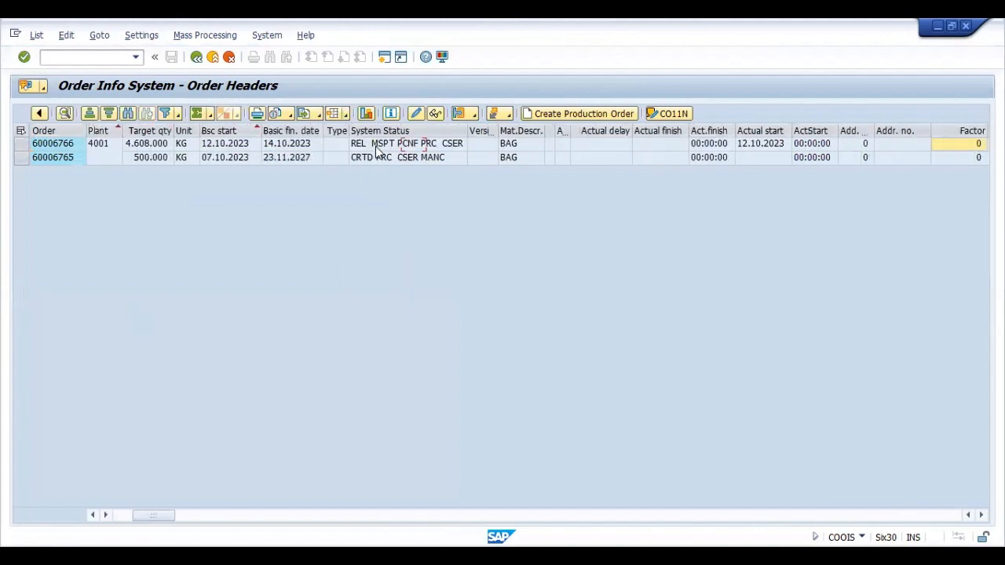
key(Right)
key(Right)
key(Right)
key(Right)
key(Right)
key(Right)
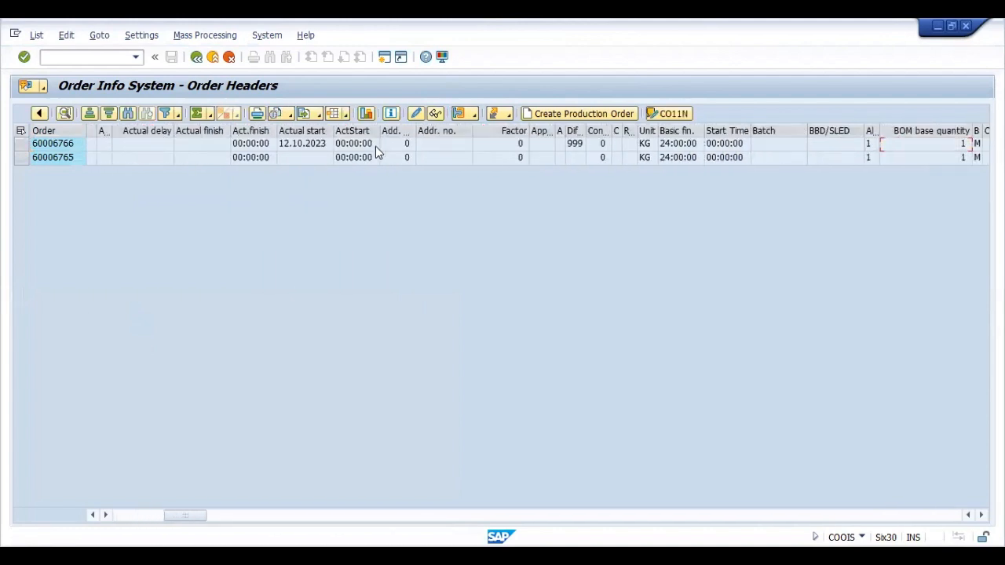
key(Right)
key(Right)
key(Right)
key(Right)
key(Right)
key(Right)
key(Right)
key(Right)
key(Right)
key(Right)
key(Right)
key(Right)
key(Right)
key(Right)
key(Right)
key(Right)
key(Right)
key(Right)
key(Right)
key(Right)
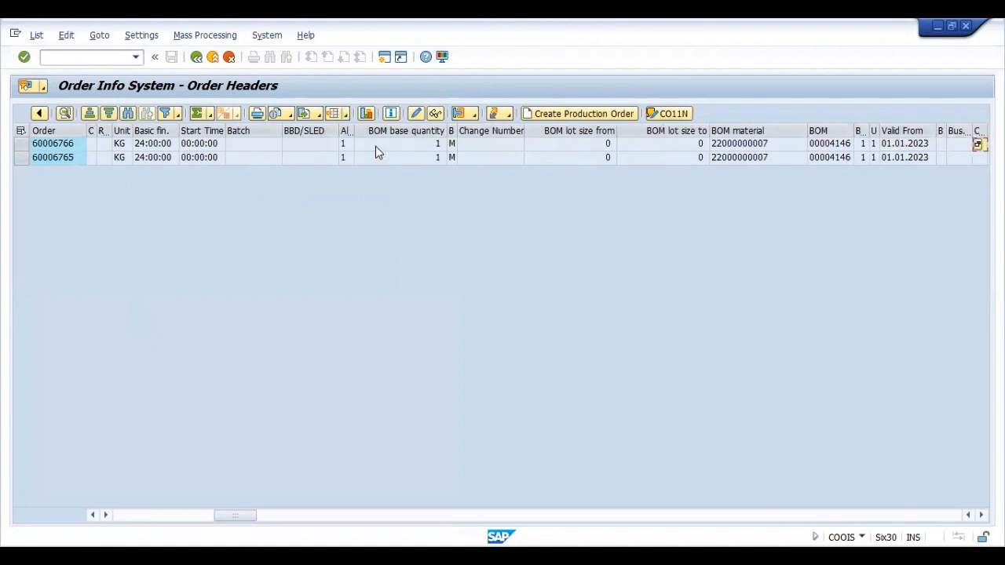
key(Right)
key(Right)
key(Right)
key(Right)
key(Right)
key(Right)
key(Right)
key(Right)
key(Right)
key(Right)
key(Right)
key(Right)
key(Right)
key(Right)
key(Right)
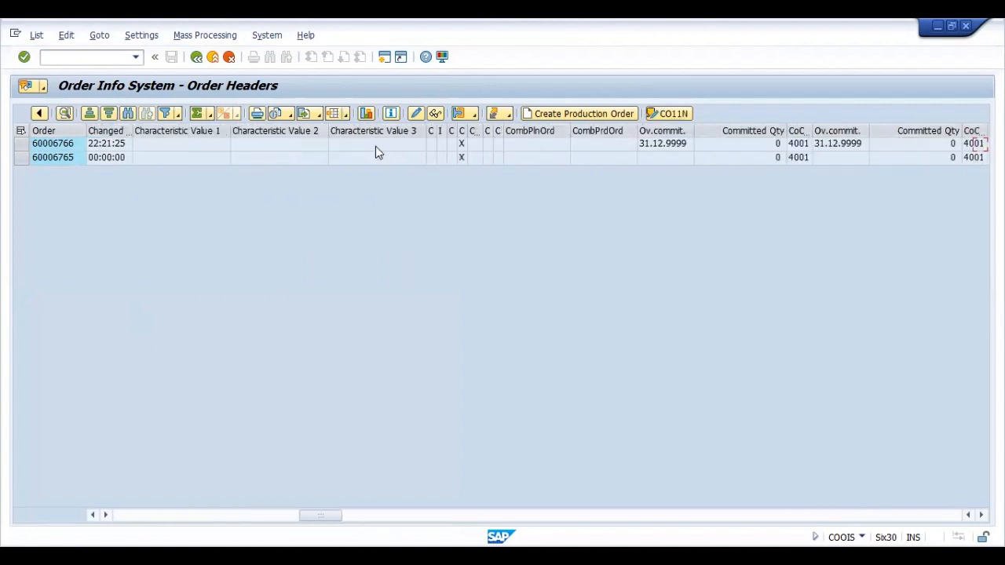
key(Right)
key(Right)
key(Right)
key(Right)
key(Right)
key(Right)
key(Right)
key(Right)
key(Right)
key(Right)
key(Right)
key(Right)
key(Right)
key(Right)
key(Right)
key(Right)
key(Right)
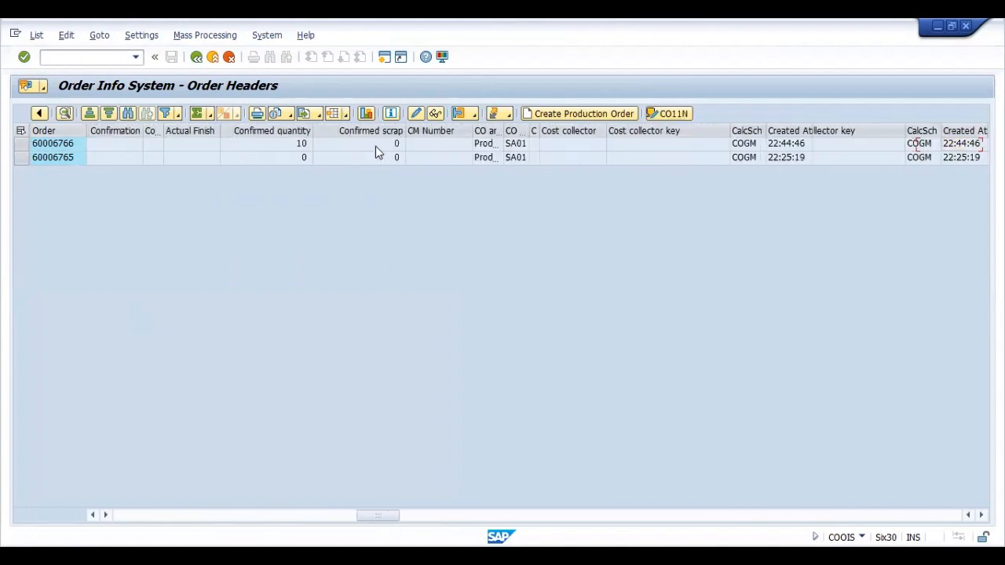
key(Right)
key(Right)
key(Right)
key(Right)
key(Right)
key(Right)
key(Right)
key(Right)
key(Right)
key(Right)
key(Right)
key(Right)
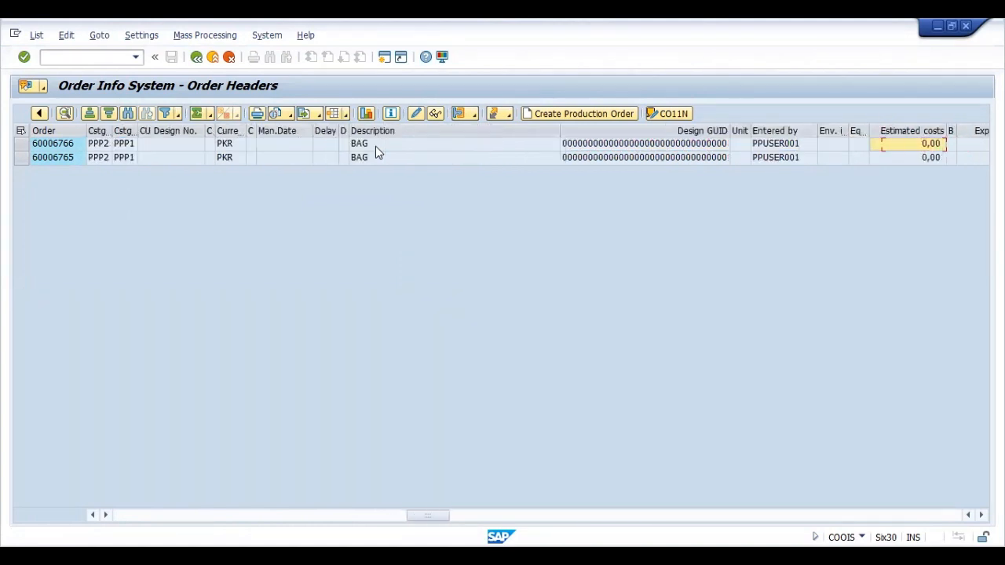
key(Right)
key(Right)
key(Right)
key(Right)
key(Right)
key(Right)
key(Right)
key(Right)
key(Right)
key(Right)
key(Right)
key(Right)
key(Right)
key(Right)
key(Right)
key(Right)
key(Right)
key(Right)
key(Right)
key(Right)
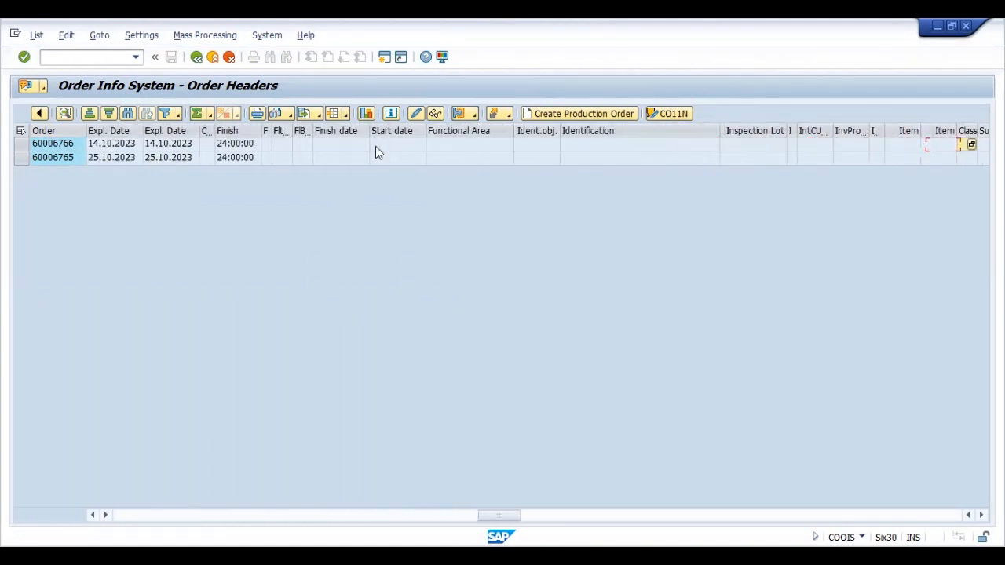
key(Right)
key(Right)
key(Right)
key(Right)
key(Right)
key(Right)
key(Right)
key(Right)
key(Right)
key(Right)
key(Right)
key(Right)
key(Right)
key(Right)
key(Right)
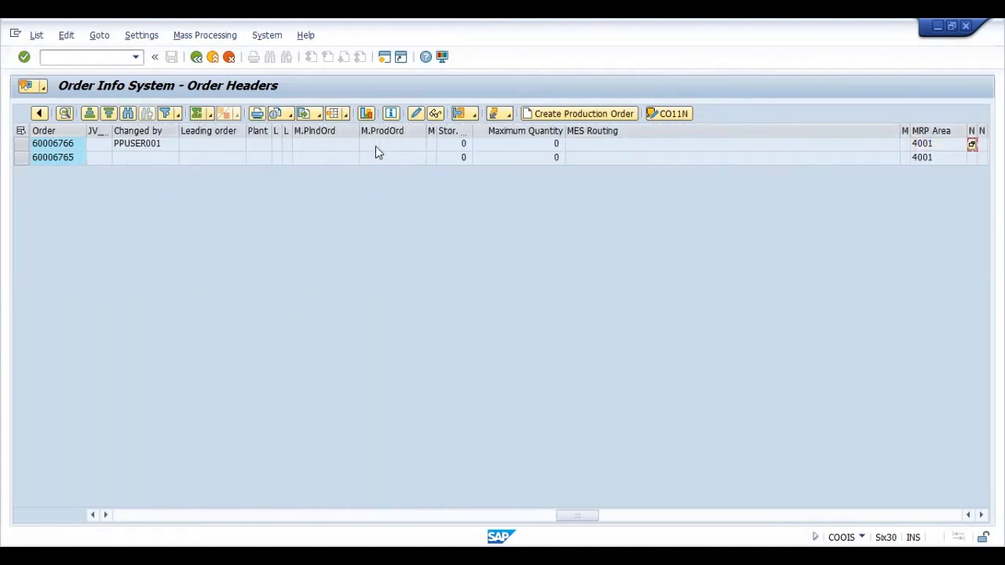
key(Right)
key(Right)
key(Right)
key(Right)
key(Right)
key(Right)
key(Right)
key(Right)
key(Right)
key(Right)
key(Right)
key(Right)
key(Right)
key(Right)
key(Right)
key(Right)
key(Right)
key(Right)
key(Right)
key(Right)
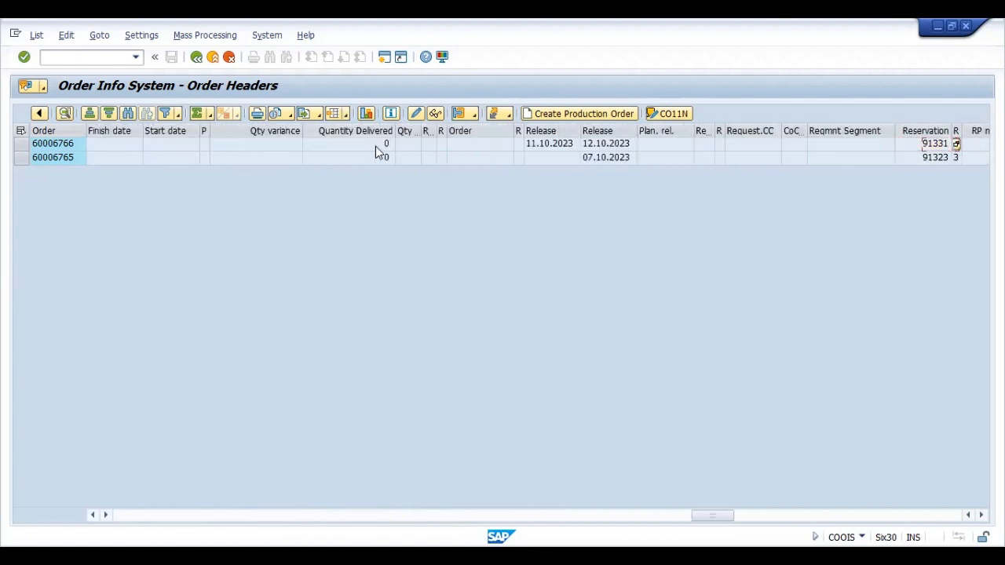
Step: Examine the first order's remaining header columns from reservation onward, including routing data, scheduled dates, total scrap, user status and yield to confirm
key(Right)
key(Right)
key(Right)
key(Right)
key(Right)
key(Right)
key(Right)
key(Right)
key(Right)
key(Right)
key(Right)
key(Right)
key(Right)
key(Right)
key(Right)
key(Right)
key(Right)
key(Right)
key(Right)
key(Right)
key(Right)
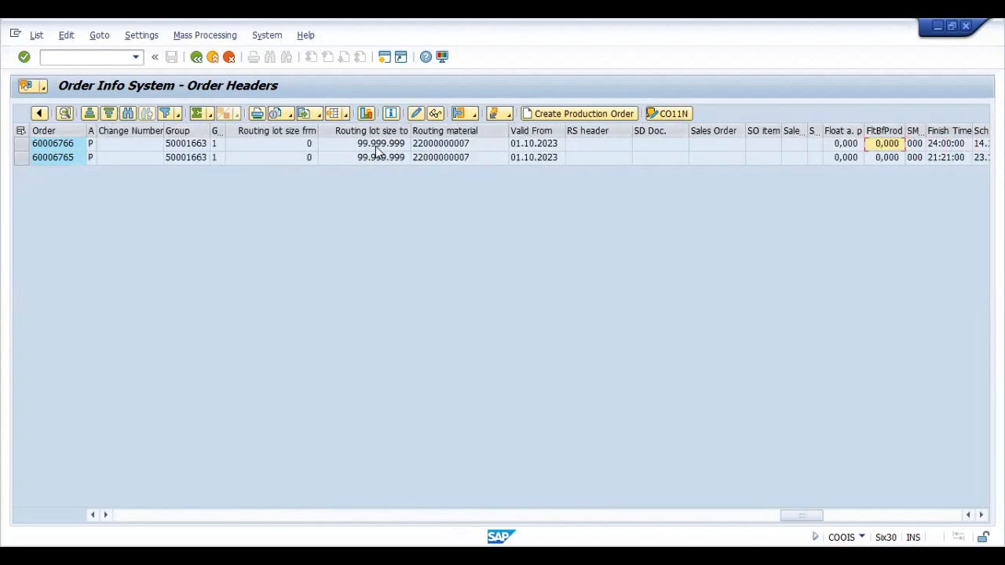
key(Right)
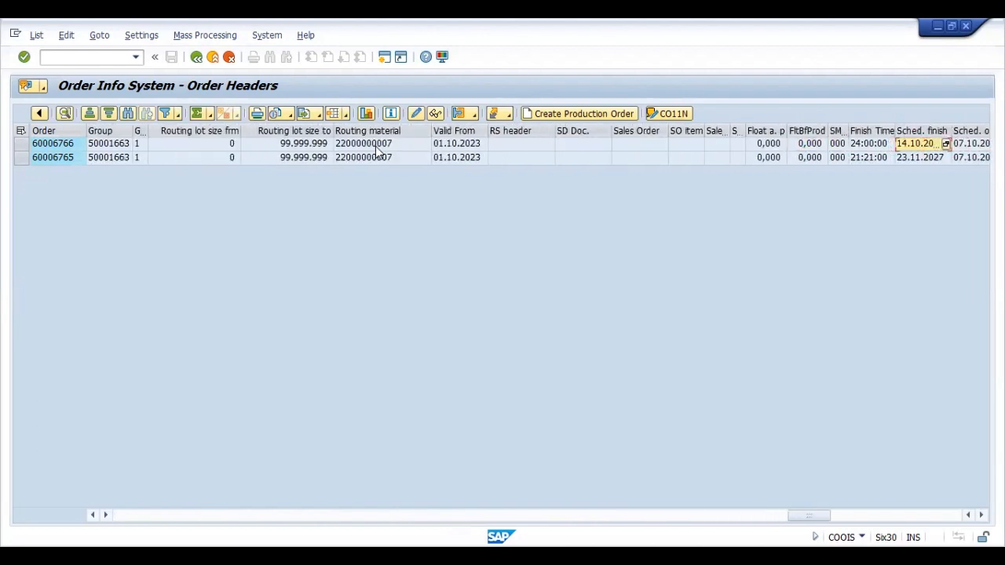
key(Right)
key(Right)
key(Right)
key(Right)
key(Right)
key(Right)
key(Right)
key(Right)
key(Right)
key(Right)
key(Right)
key(Right)
key(Right)
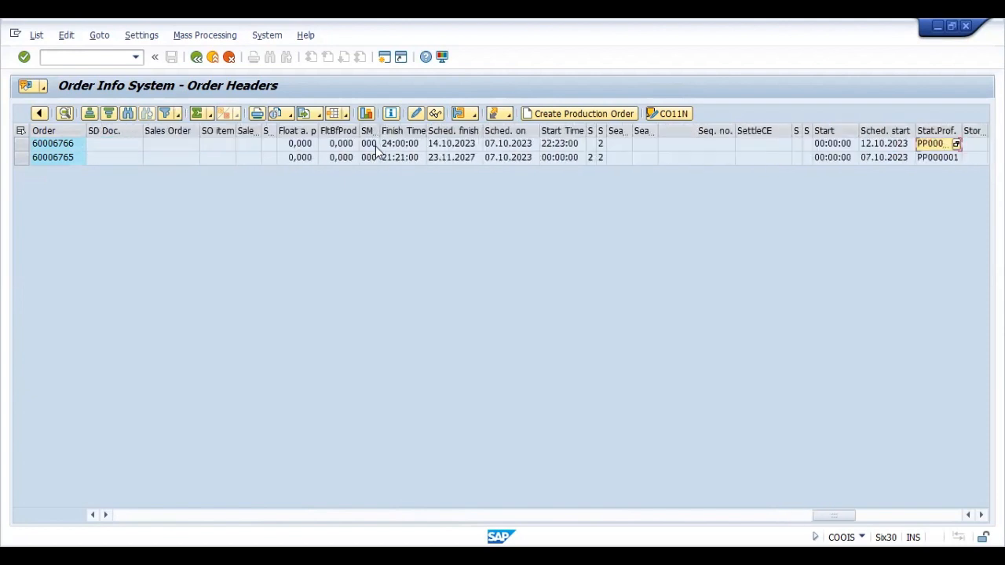
key(Right)
key(Right)
key(Right)
key(Right)
key(Right)
key(Right)
key(Right)
key(Right)
key(Right)
key(Right)
key(Right)
key(Right)
key(Right)
key(Right)
key(Right)
key(Right)
key(Right)
key(Right)
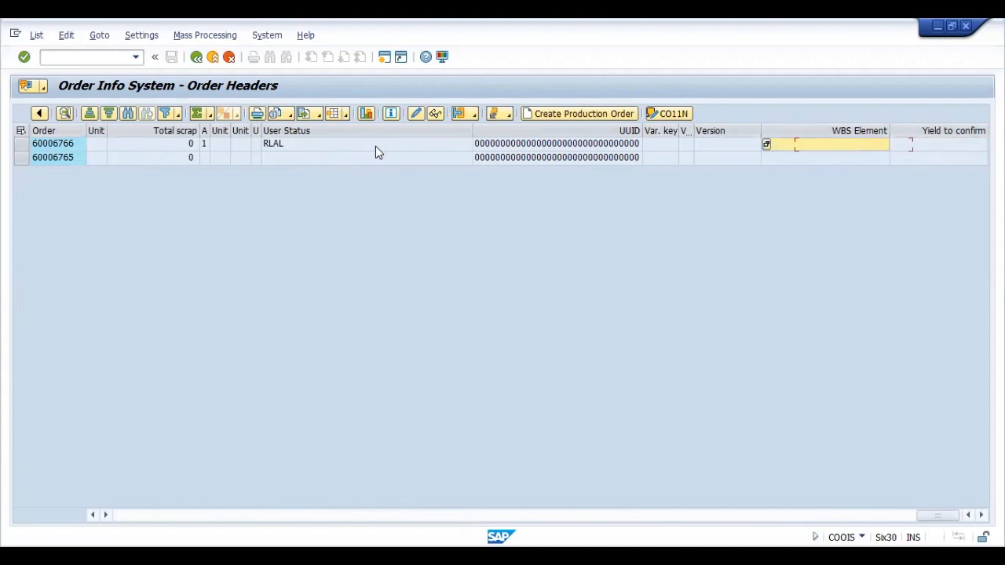
Step: Review the first order's header columns in reverse, from WBS element back through scheduling, routing, release, delivered quantity and planning plant to the MRP area and maximum quantity
key(Left)
key(Left)
key(Left)
key(Left)
key(Left)
key(Left)
key(Left)
key(Left)
key(Left)
key(Left)
key(Left)
key(Left)
key(Left)
key(Left)
key(Left)
key(Left)
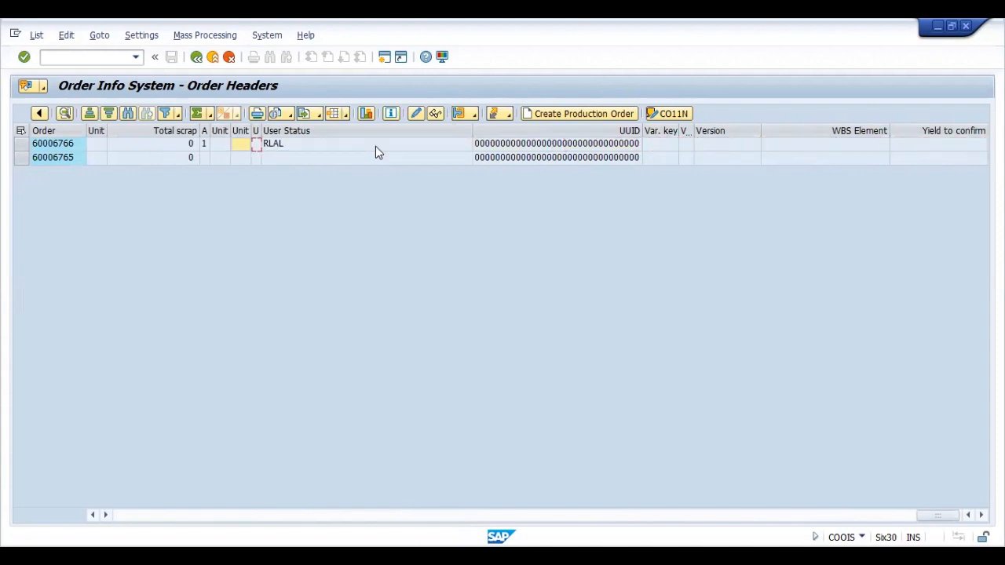
key(Left)
key(Left)
key(Left)
key(Left)
key(Left)
key(Left)
key(Left)
key(Left)
key(Left)
key(Left)
key(Left)
key(Left)
key(Left)
key(Left)
key(Left)
key(Left)
key(Left)
key(Left)
key(Left)
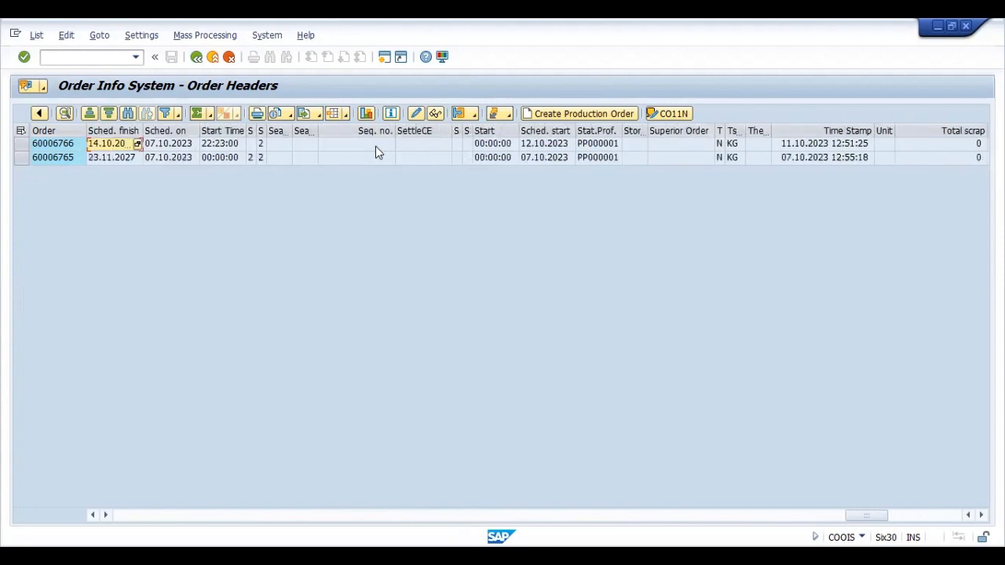
key(Left)
key(Left)
key(Left)
key(Left)
key(Left)
key(Left)
key(Left)
key(Left)
key(Left)
key(Left)
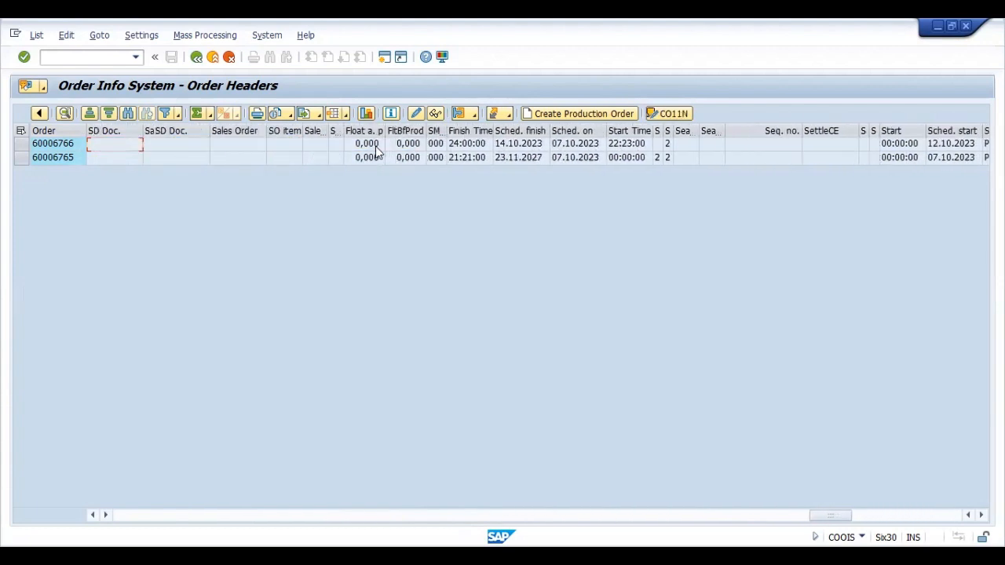
key(Left)
key(Left)
key(Left)
key(Left)
key(Left)
key(Left)
key(Left)
key(Left)
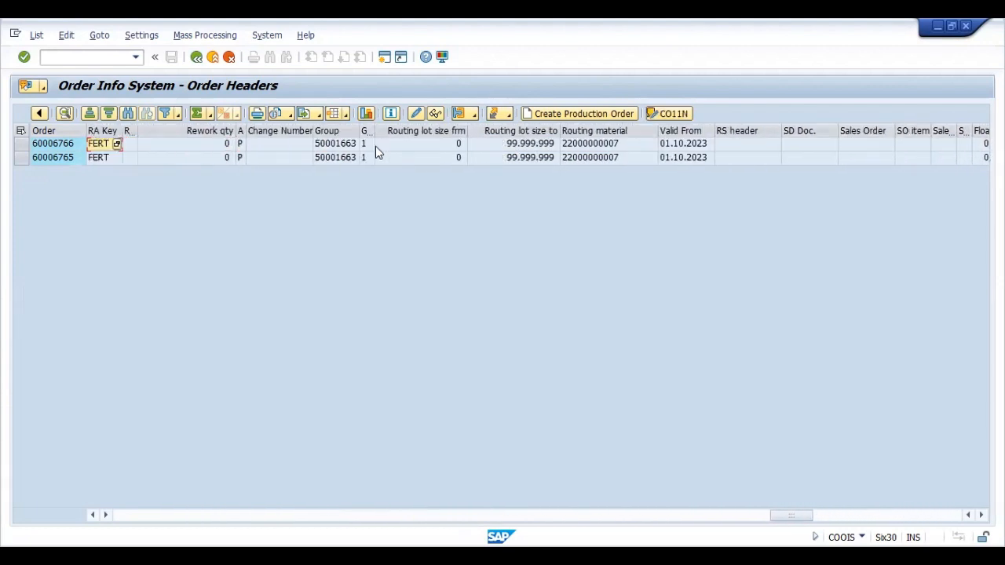
key(Left)
key(Left)
key(Left)
key(Left)
key(Left)
key(Left)
key(Left)
key(Left)
key(Left)
key(Left)
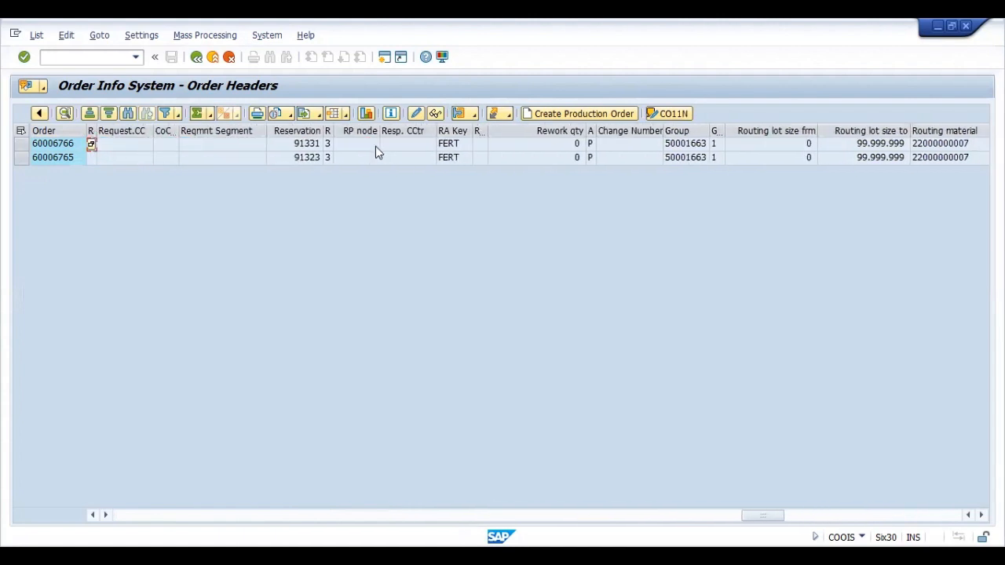
key(Left)
key(Left)
key(Left)
key(Left)
key(Left)
key(Left)
key(Left)
key(Left)
key(Left)
key(Left)
key(Left)
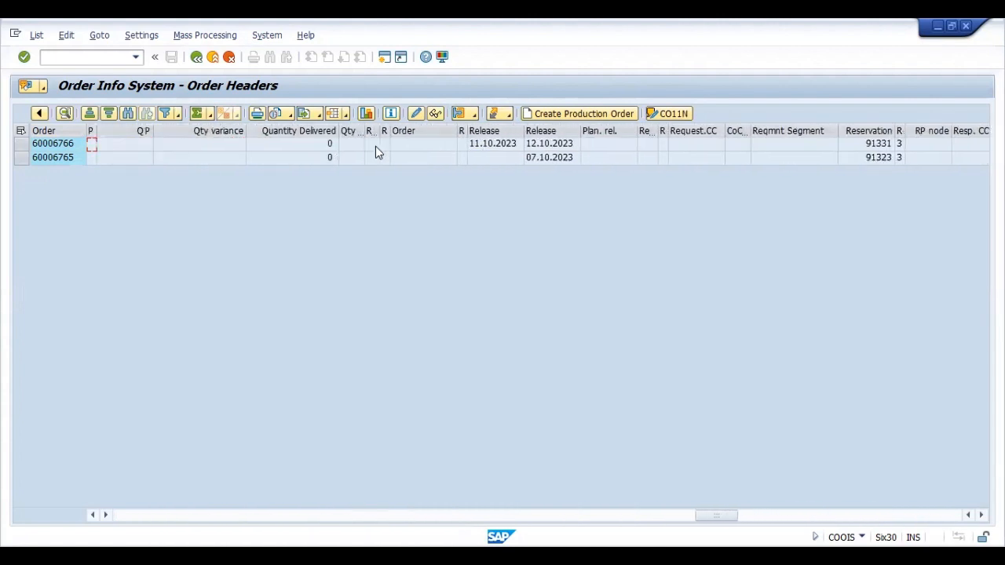
key(Left)
key(Left)
key(Left)
key(Left)
key(Left)
key(Left)
key(Left)
key(Left)
key(Left)
key(Left)
key(Left)
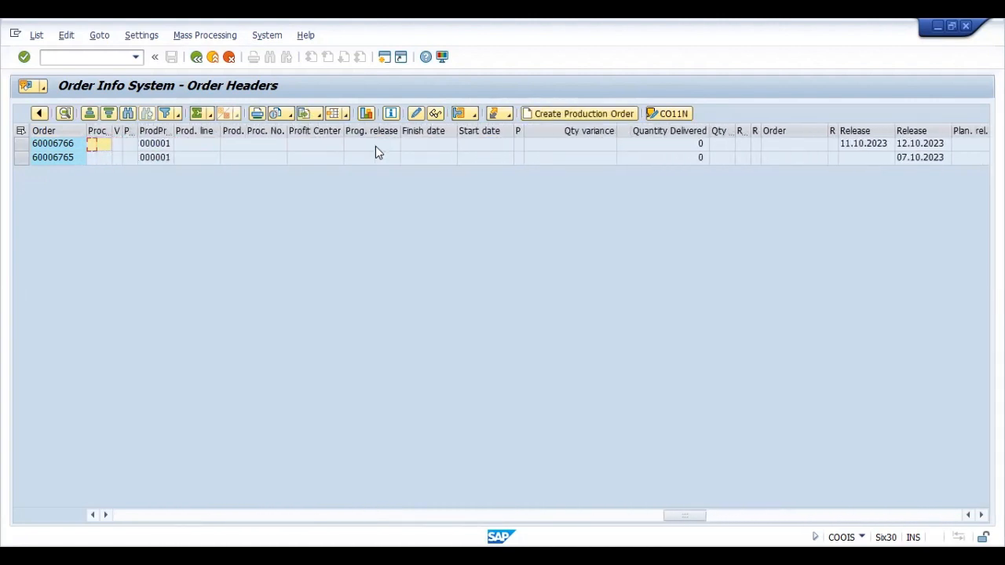
key(Left)
key(Left)
key(Left)
key(Left)
key(Left)
key(Left)
key(Left)
key(Left)
key(Left)
key(Left)
key(Left)
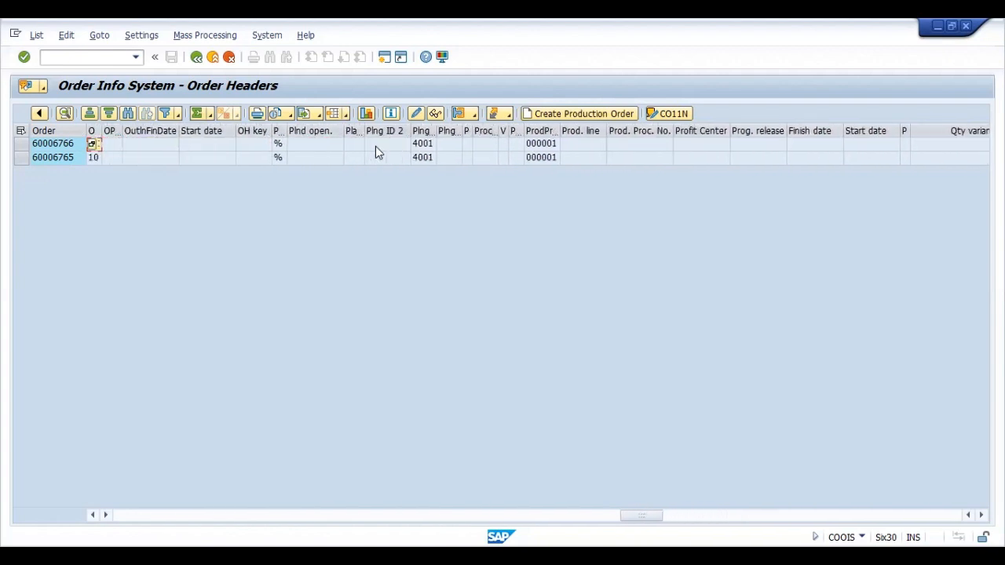
key(Left)
key(Left)
key(Left)
key(Left)
key(Left)
key(Left)
key(Left)
key(Left)
key(Left)
key(Left)
key(Left)
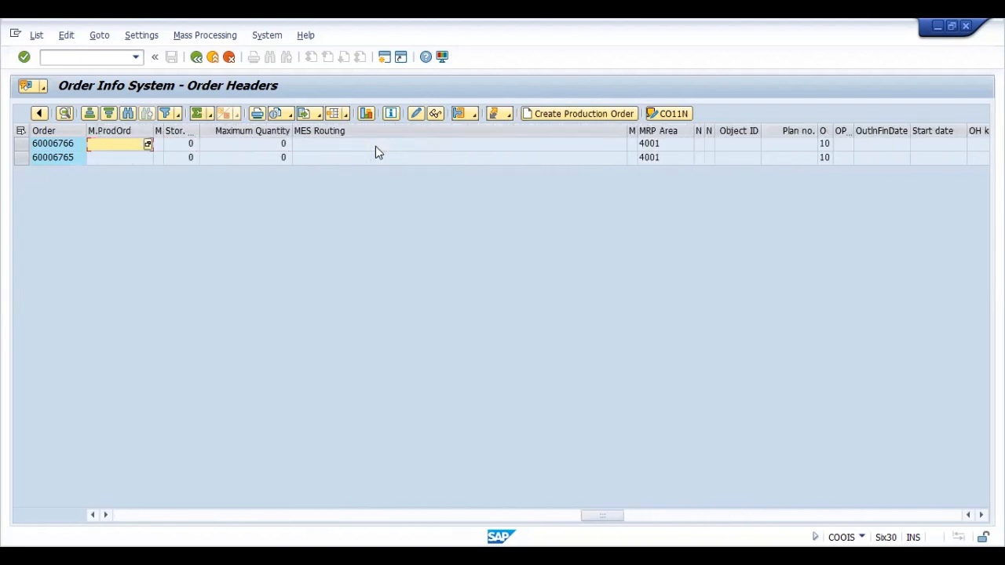
Step: Review the first order's header columns in reverse, from M.ProdOrd back through leading order, inspection lot and functional area to the explosion dates and expected variance
key(Left)
key(Left)
key(Left)
key(Left)
key(Left)
key(Left)
key(Left)
key(Left)
key(Left)
key(Left)
key(Left)
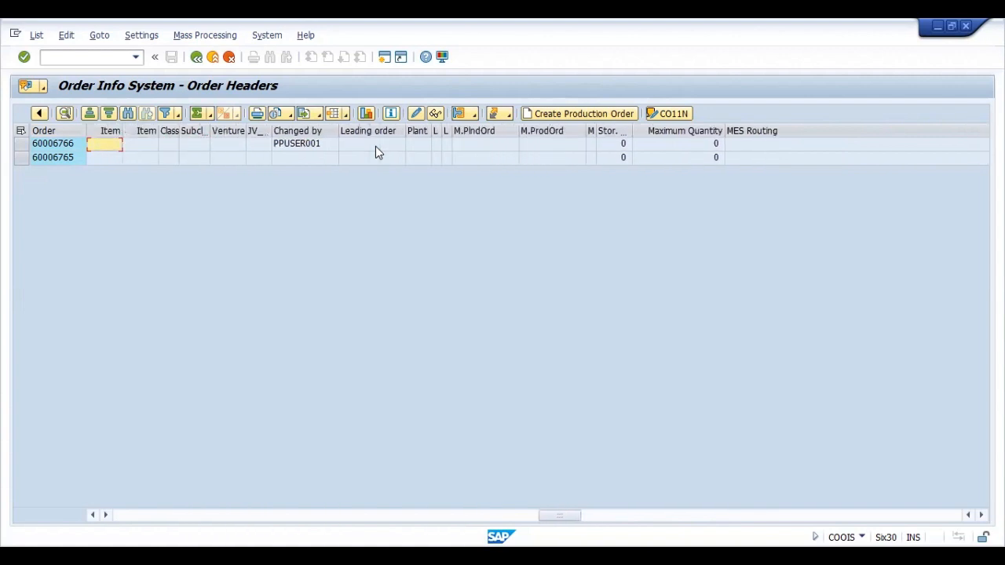
key(Left)
key(Left)
key(Left)
key(Left)
key(Left)
key(Left)
key(Left)
key(Left)
key(Left)
key(Left)
key(Left)
key(Left)
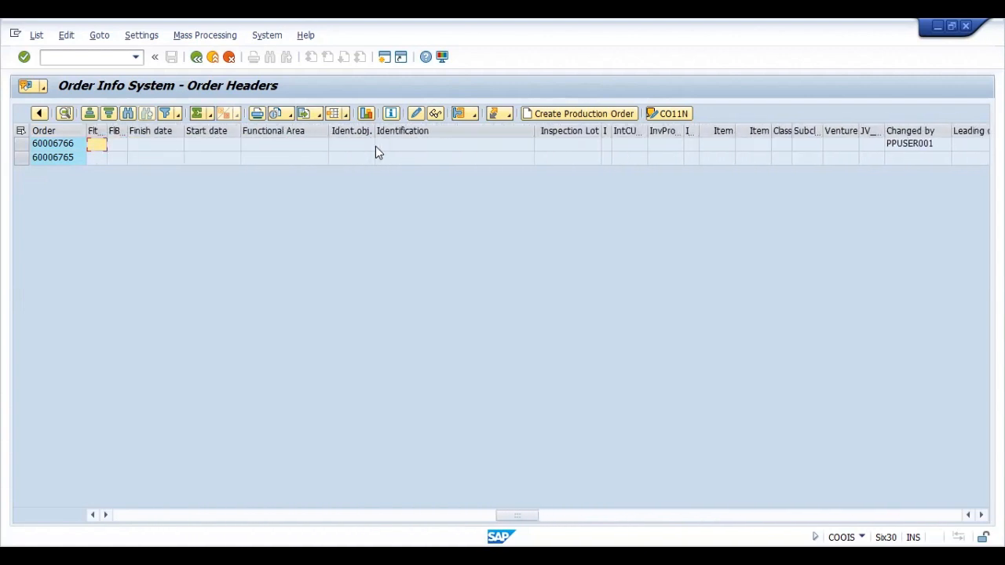
key(Left)
key(Left)
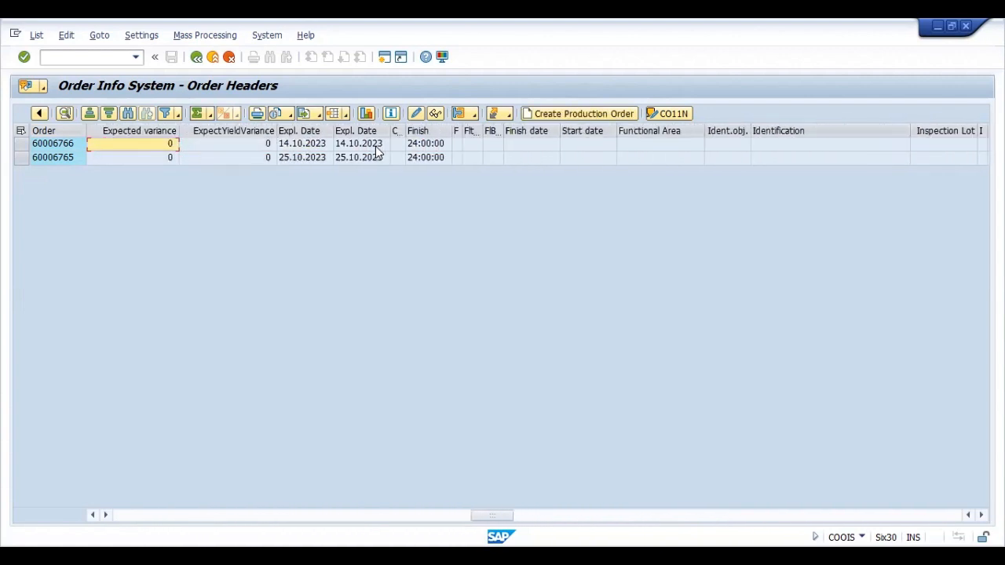
Step: Search the remaining header columns in reverse, from expected variance back through description, currency, creation date and cost collector to the confirmed quantity
key(Left)
key(Left)
key(Left)
key(Left)
key(Left)
key(Left)
key(Left)
key(Left)
key(Left)
key(Left)
key(Left)
key(Left)
key(Left)
key(Left)
key(Left)
key(Left)
key(Left)
key(Left)
key(Left)
key(Left)
key(Left)
key(Left)
key(Left)
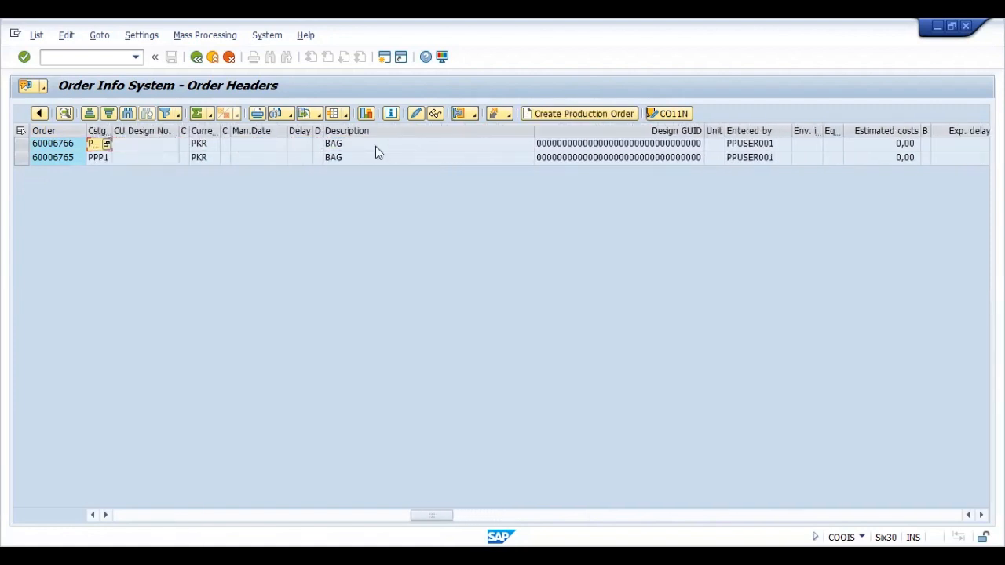
key(Left)
key(Left)
key(Left)
key(Left)
key(Left)
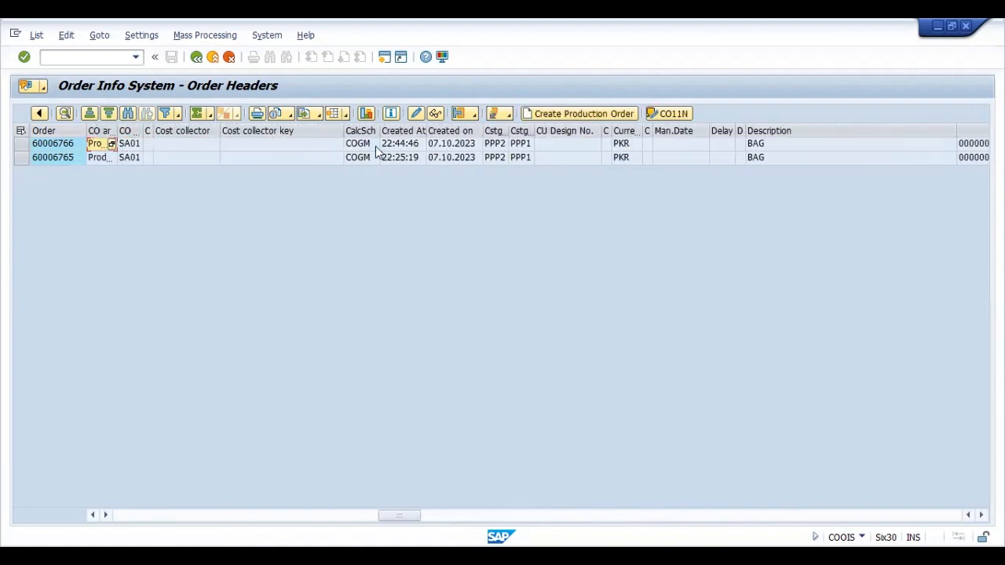
key(Left)
key(Left)
key(Left)
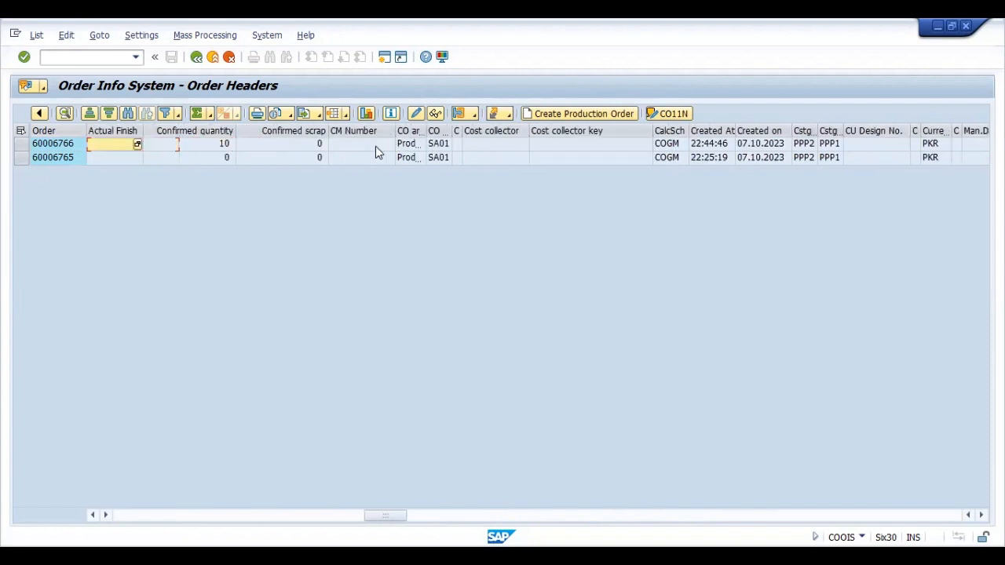
Step: Move the Confirmed quantity column directly between the Plant and Target qty columns
key(Right)
key(Right)
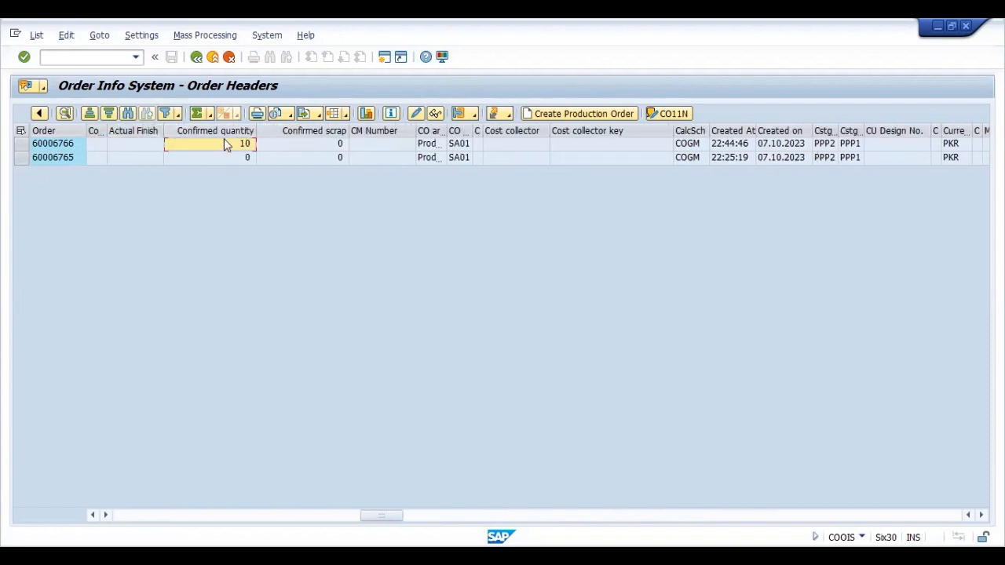
click(220, 131)
drag(225, 138, 369, 227)
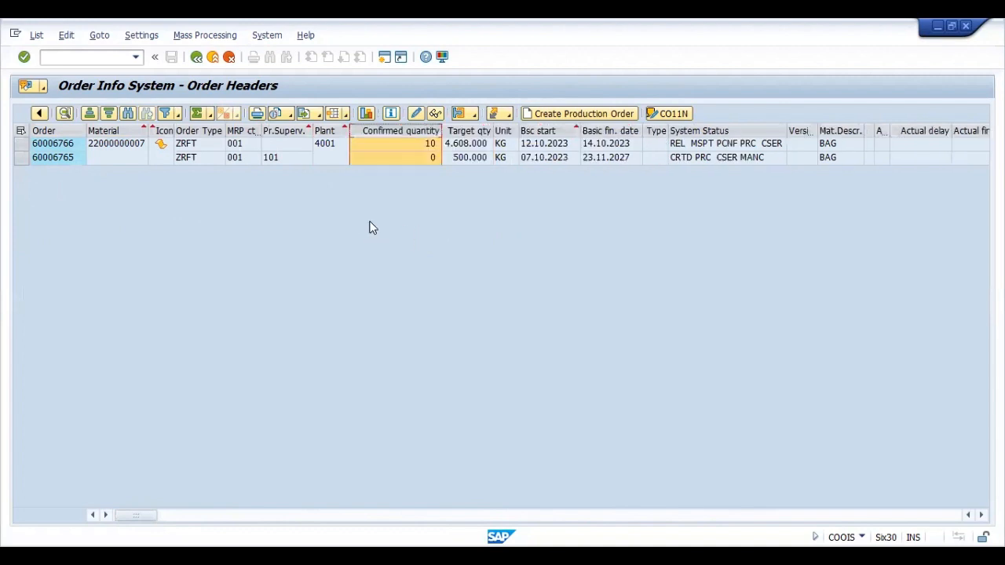
Step: Check the first order's number, material and confirmed quantity against its target quantity
click(472, 146)
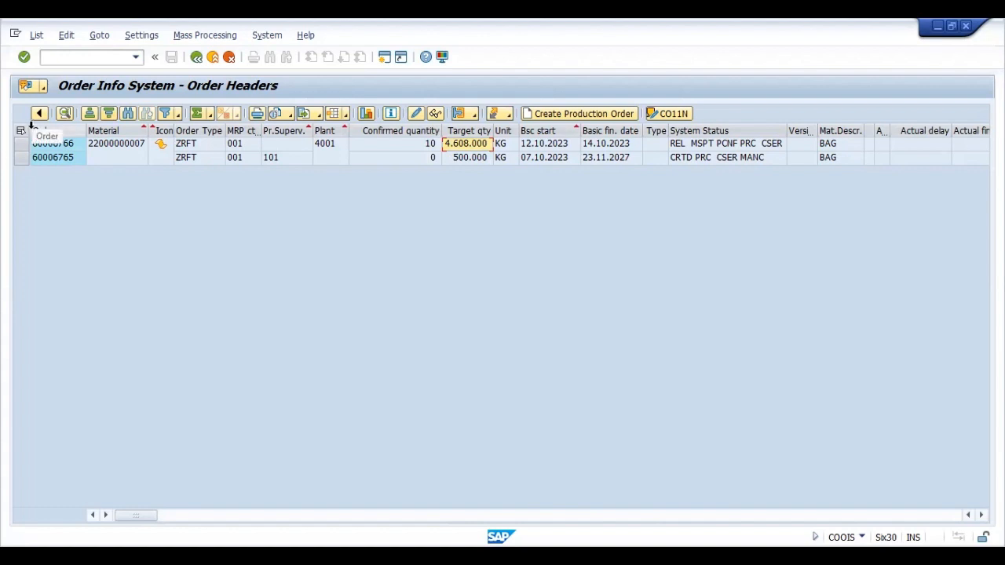
click(38, 149)
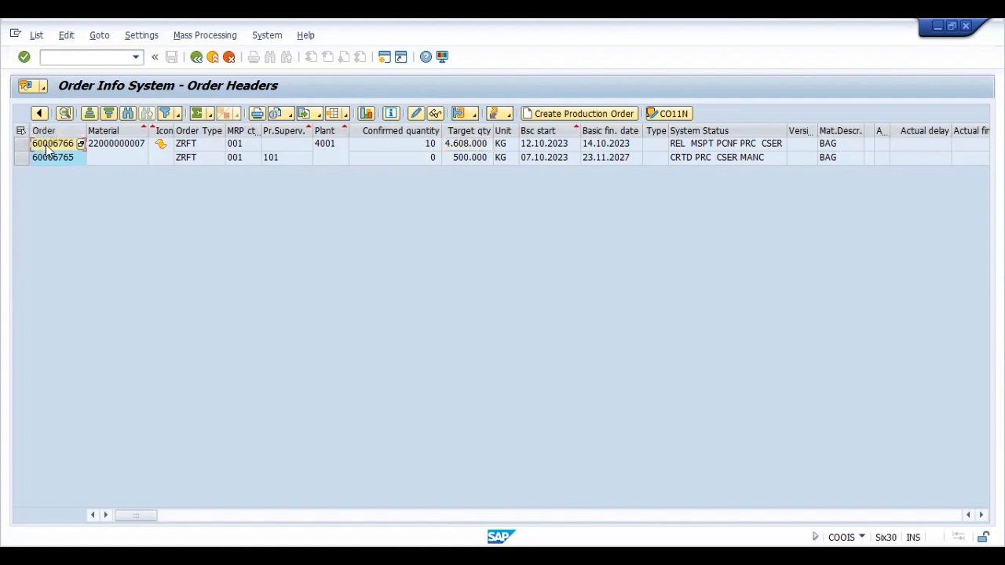
click(100, 146)
click(410, 145)
click(479, 145)
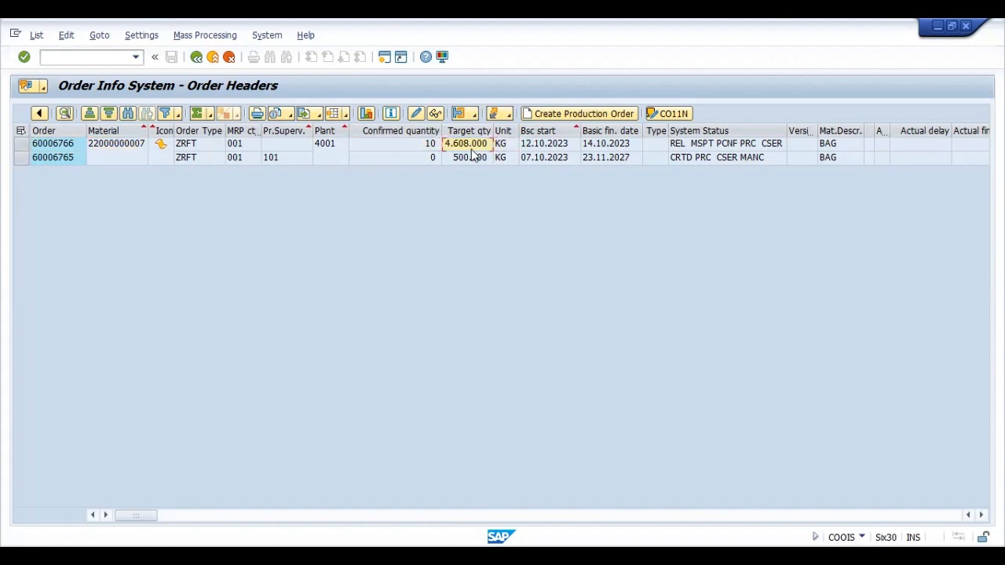
Step: Examine the first order's header columns from unit onward, including basic dates, system status, material description, actual dates and address data
key(Right)
key(Right)
key(Right)
key(Right)
key(Right)
key(Right)
key(Right)
key(Right)
key(Right)
key(Right)
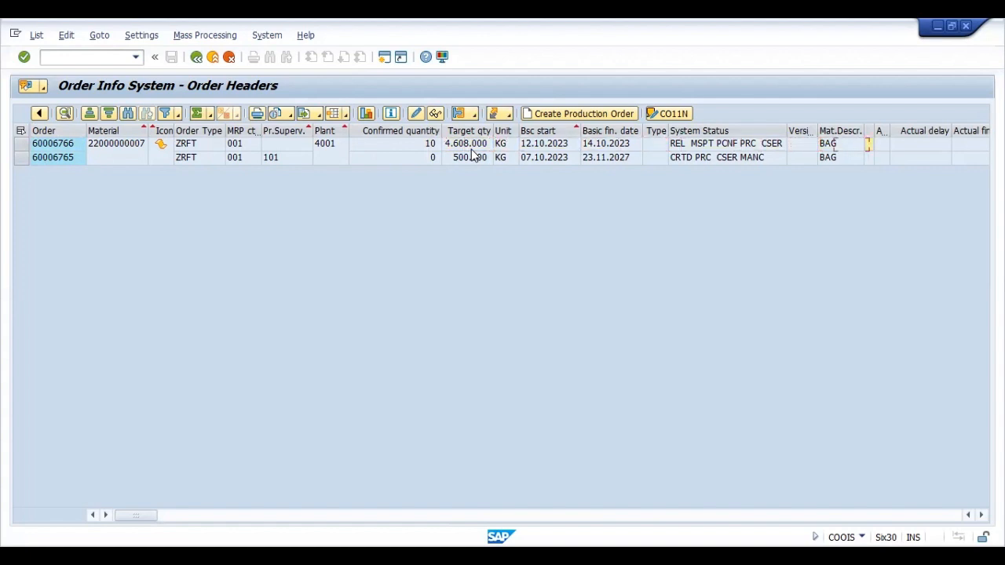
key(Right)
key(Right)
key(Right)
key(Right)
key(Right)
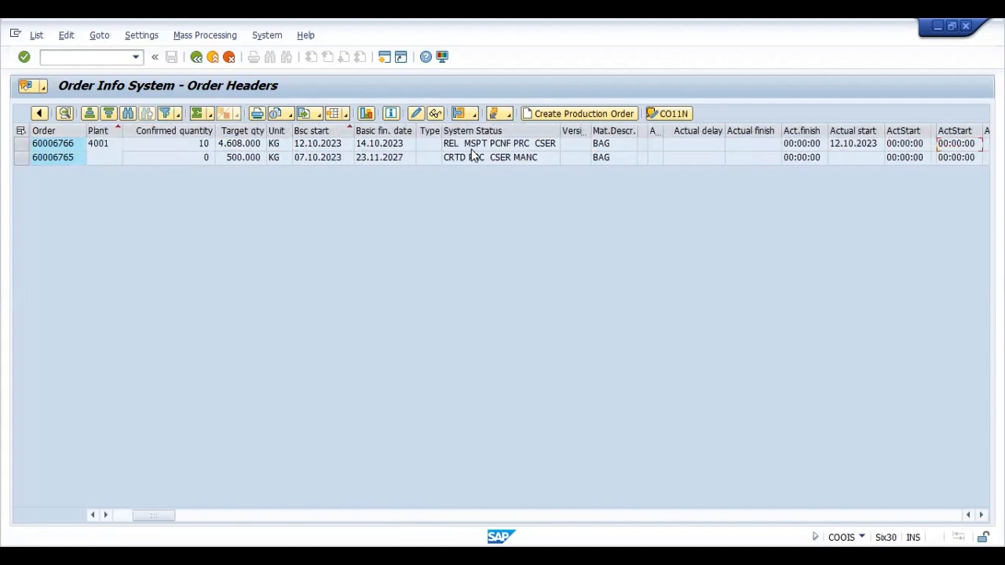
key(Right)
key(Right)
key(Right)
key(Right)
key(Right)
key(Right)
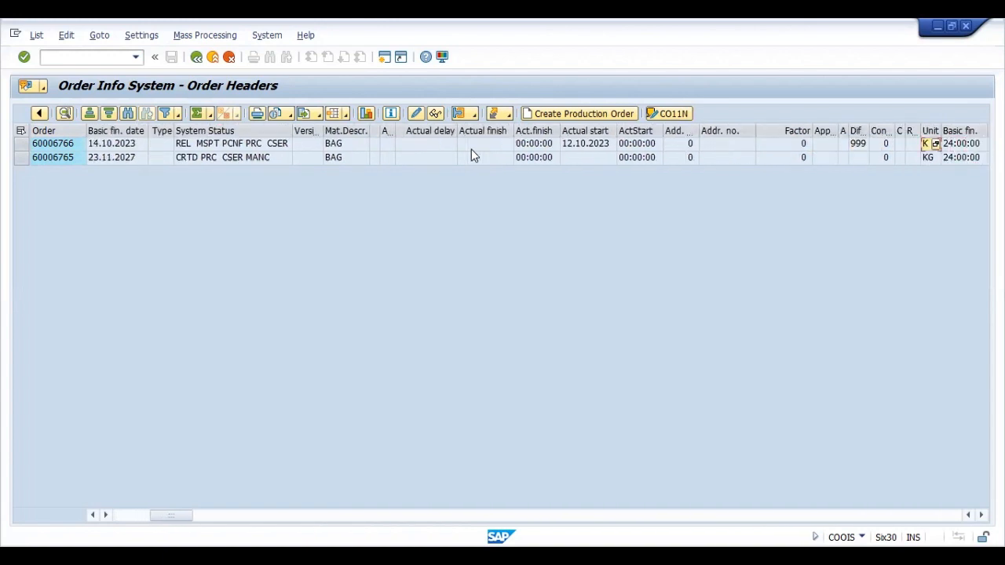
Step: Widen the Diff. day and AcctIndic columns to fit their headings
double_click(867, 125)
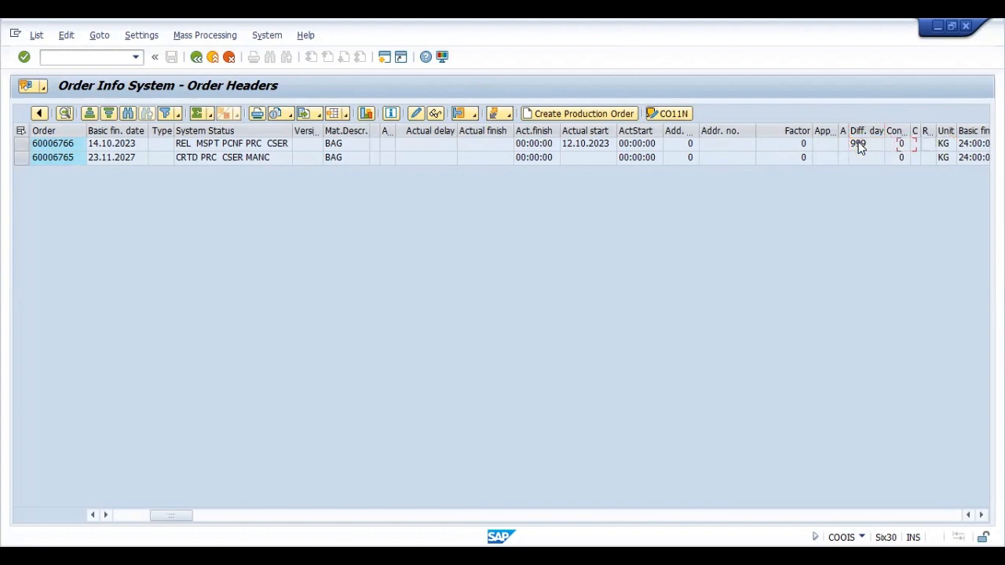
key(Right)
key(Right)
key(Right)
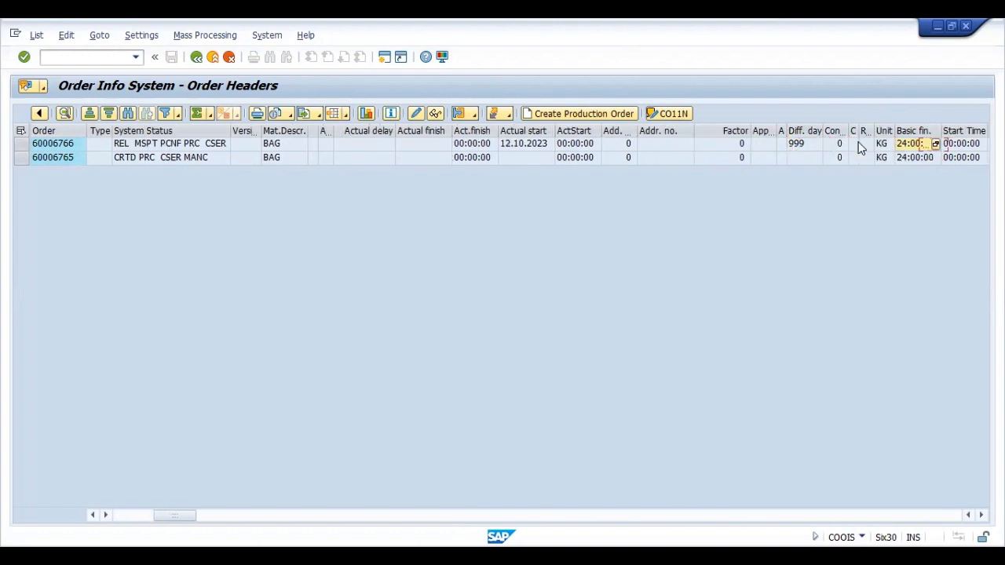
double_click(339, 130)
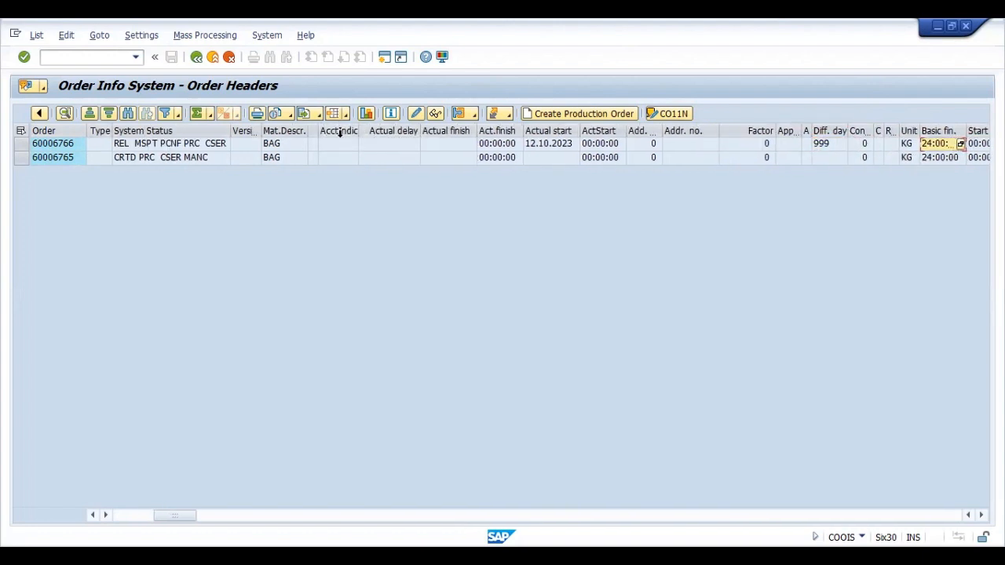
Step: Examine the first order's header columns from start time onward, including batch, BOM base quantity, BOM lot sizes, BOM material and change data
key(Right)
key(Right)
key(Right)
key(Right)
key(Right)
key(Right)
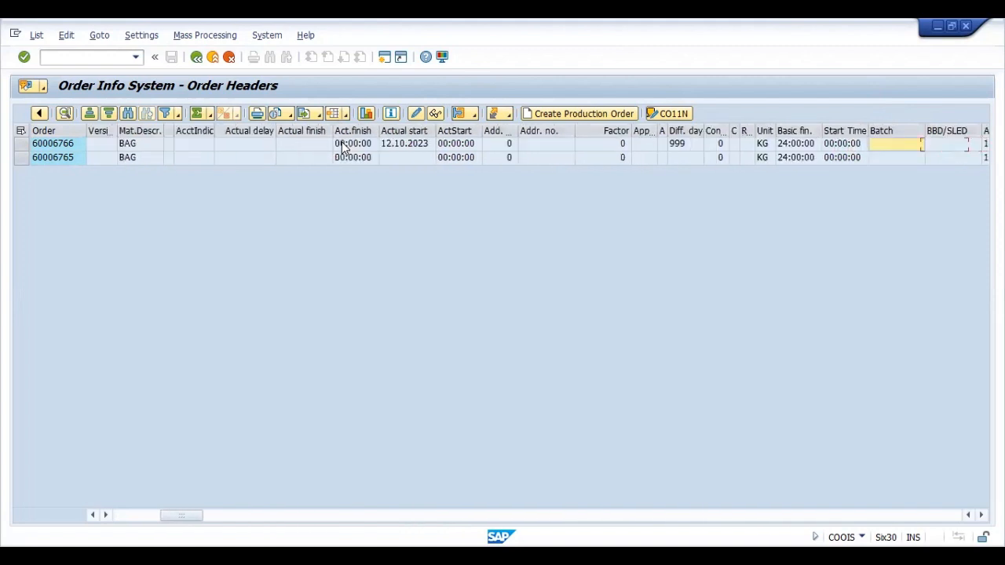
key(Right)
key(Right)
key(Right)
key(Right)
key(Right)
key(Right)
key(Right)
key(Right)
key(Right)
key(Right)
key(Right)
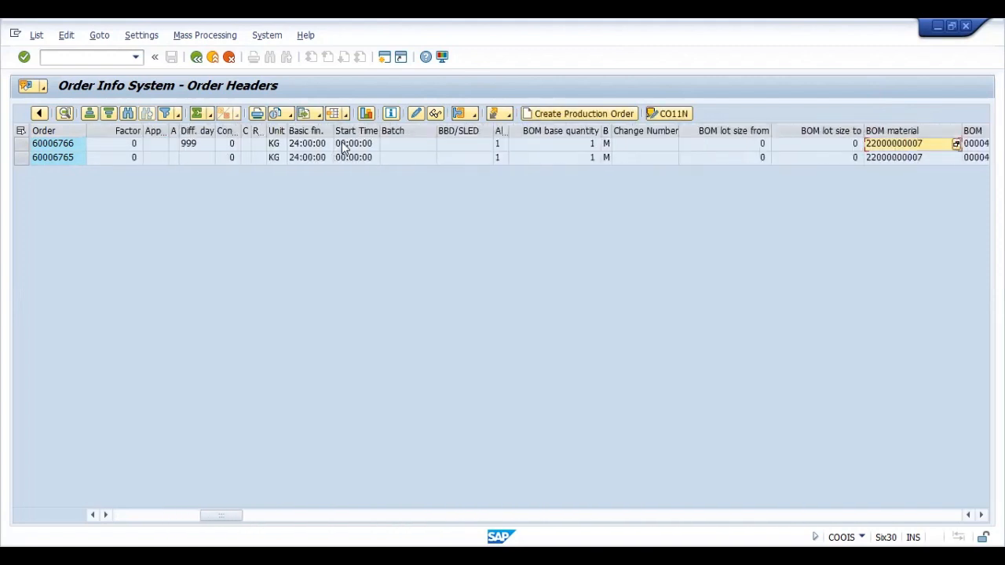
key(Right)
key(Right)
key(Right)
key(Right)
key(Right)
key(Right)
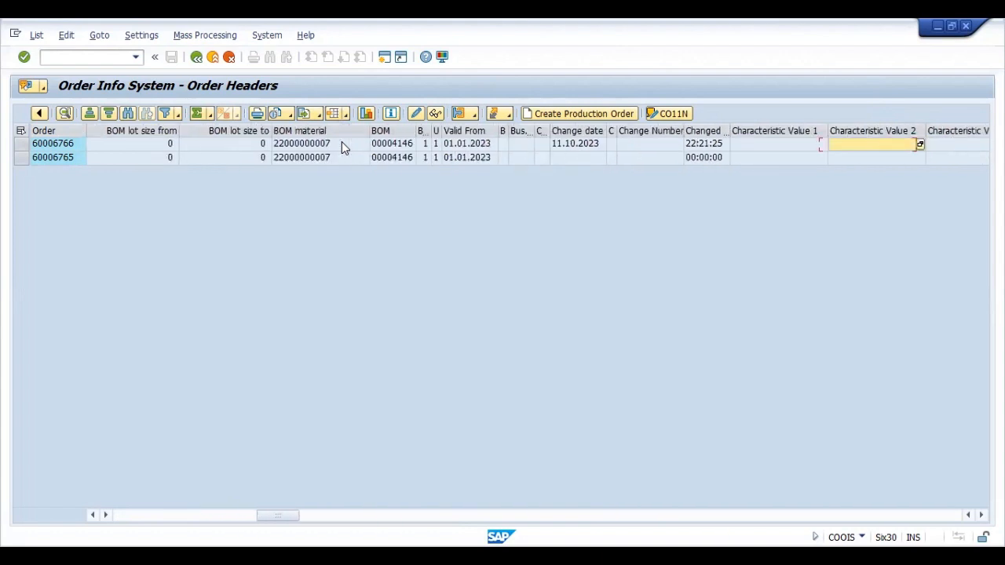
Step: Examine the first order's header columns from characteristic values through commitment, confirmation, confirmed scrap, cost collector and creation data to the design GUID
key(Right)
key(Right)
key(Right)
key(Right)
key(Right)
key(Right)
key(Right)
key(Right)
key(Right)
key(Right)
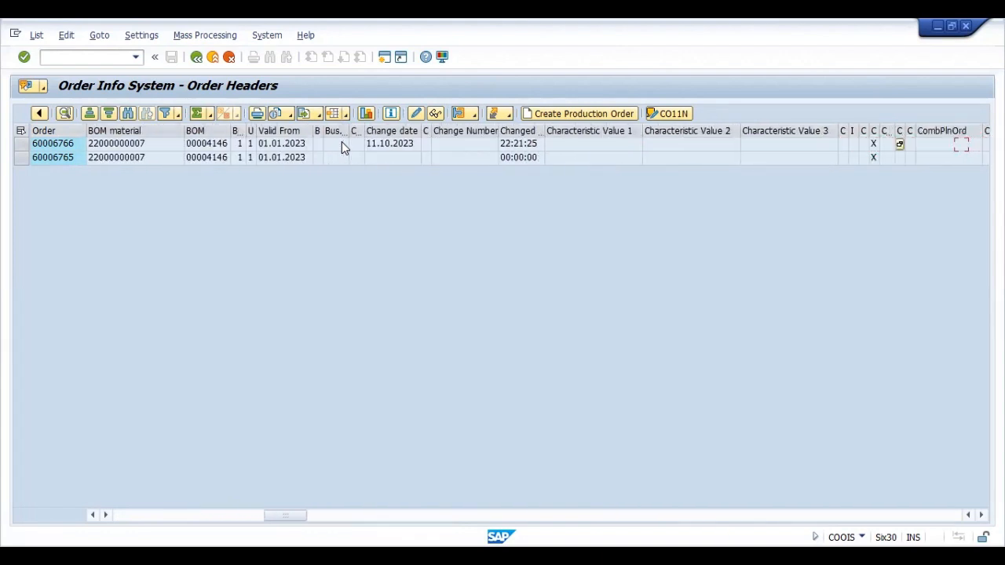
key(Right)
key(Right)
key(Right)
key(Right)
key(Right)
key(Right)
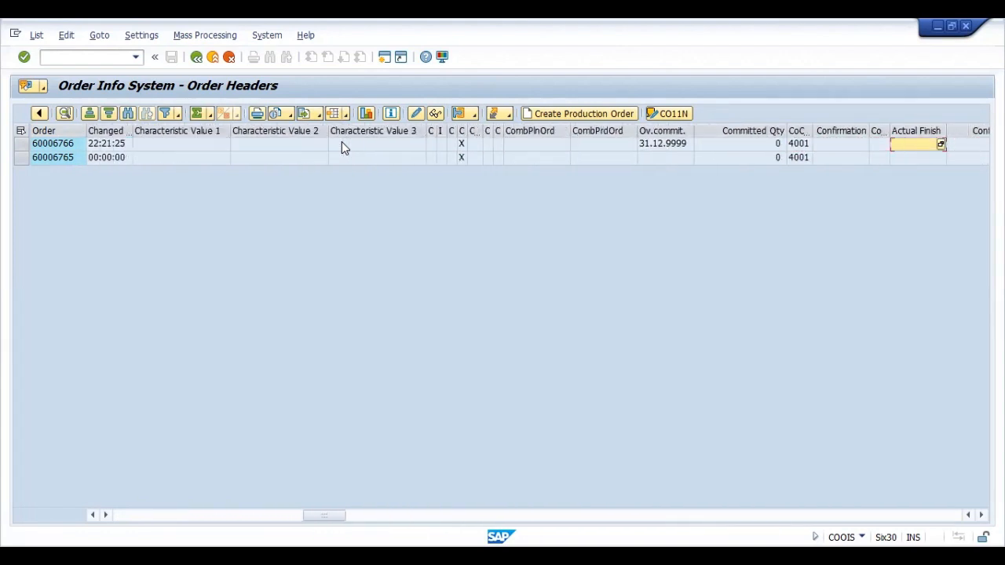
key(Right)
key(Right)
key(Right)
key(Right)
key(Right)
key(Right)
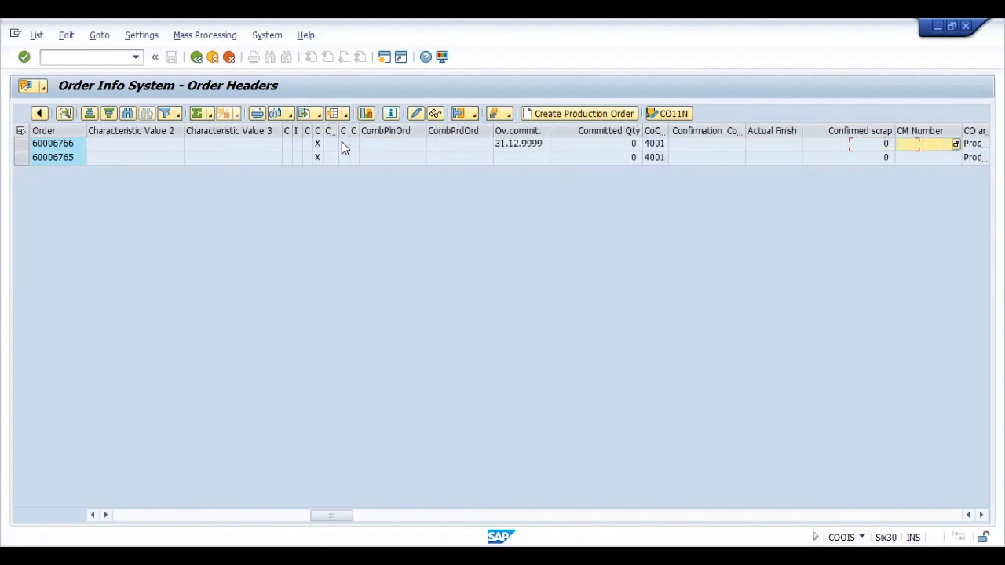
key(Right)
key(Right)
key(Right)
key(Right)
key(Right)
key(Right)
key(Right)
key(Right)
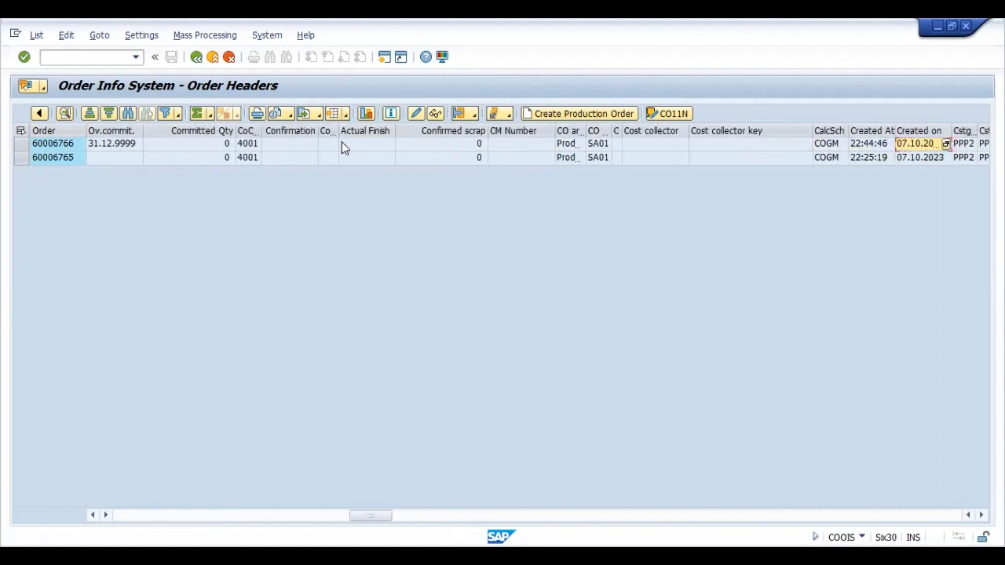
key(Right)
key(Right)
key(Right)
key(Right)
key(Right)
key(Right)
key(Right)
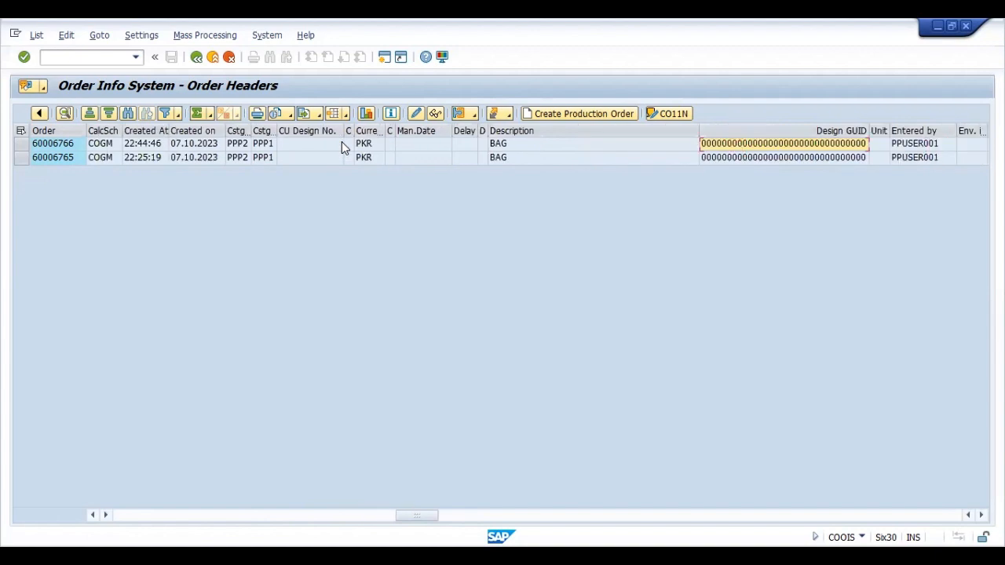
Step: Recheck the first order's confirmed quantity and target quantity at the beginning of the order header list
drag(419, 515, 135, 517)
click(409, 147)
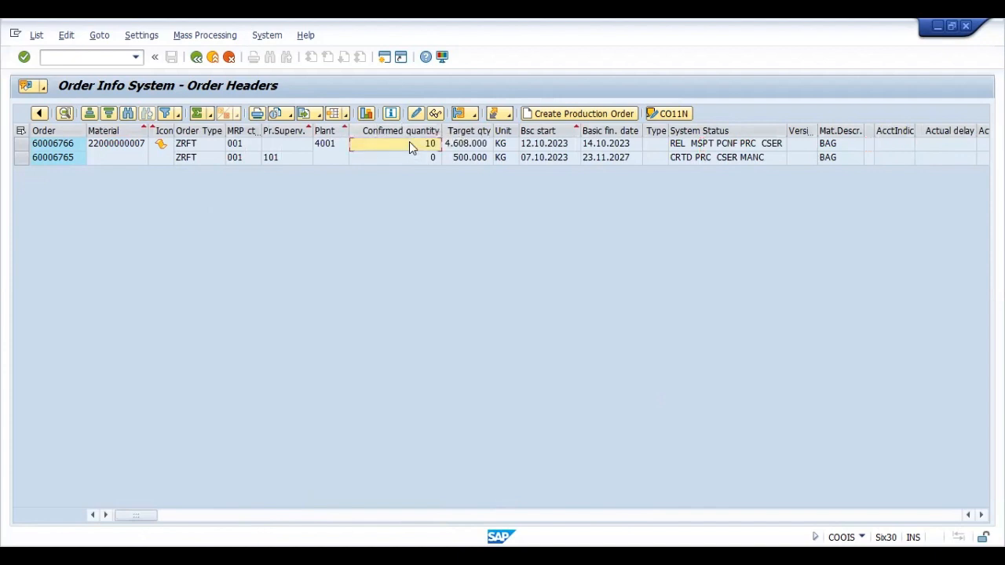
click(67, 146)
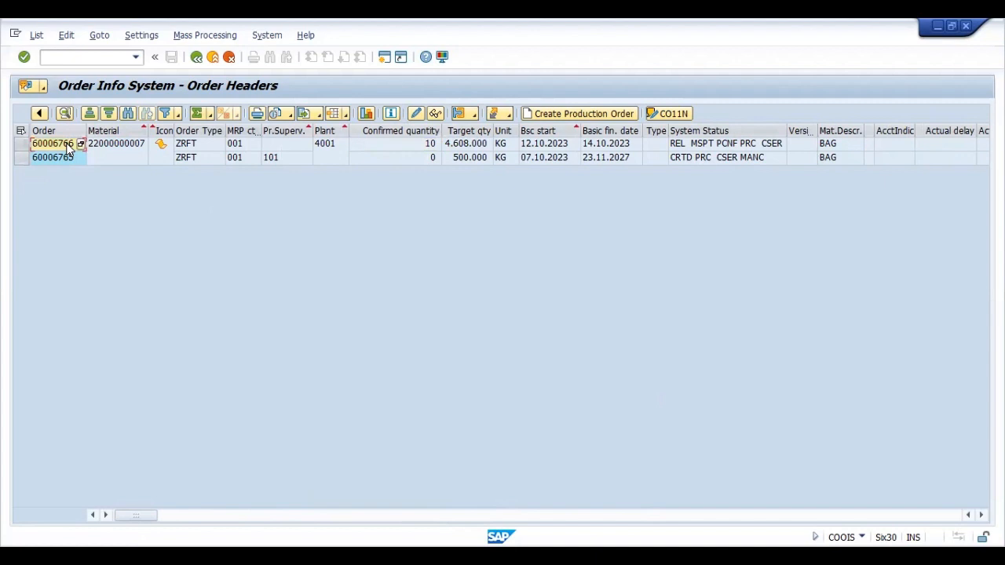
click(464, 146)
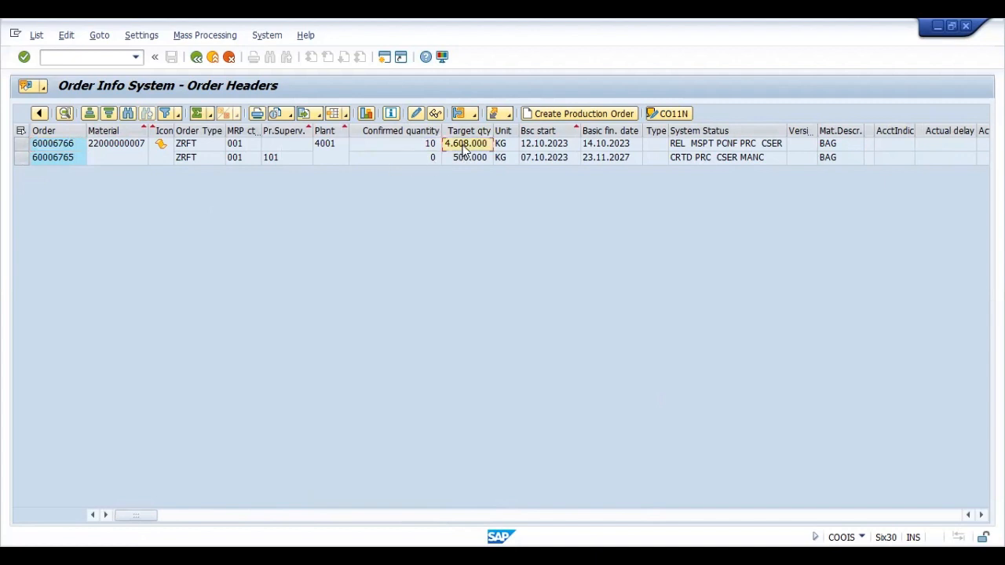
click(68, 147)
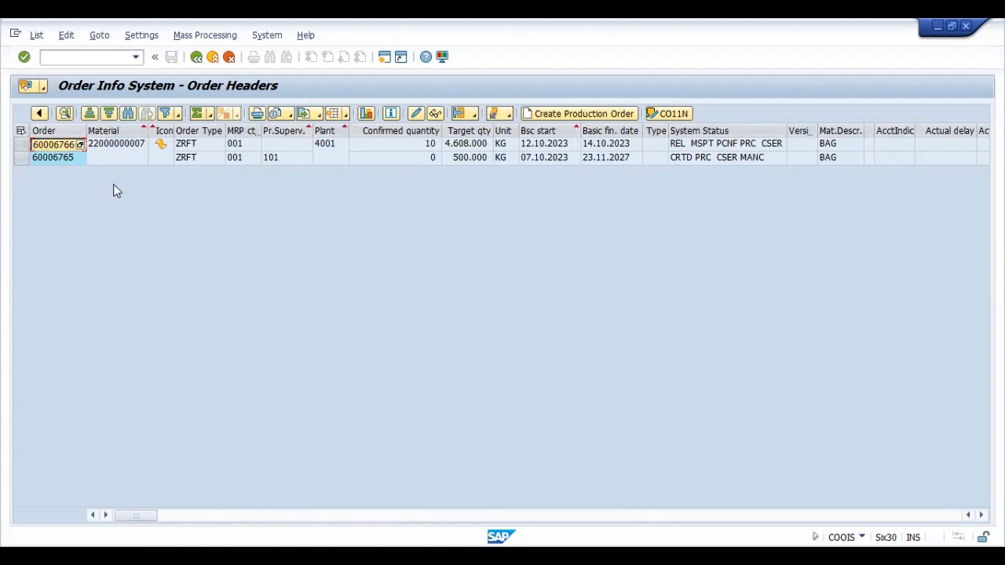
Step: Leave the order header list and open transaction CO11N from the start screen
key(F3)
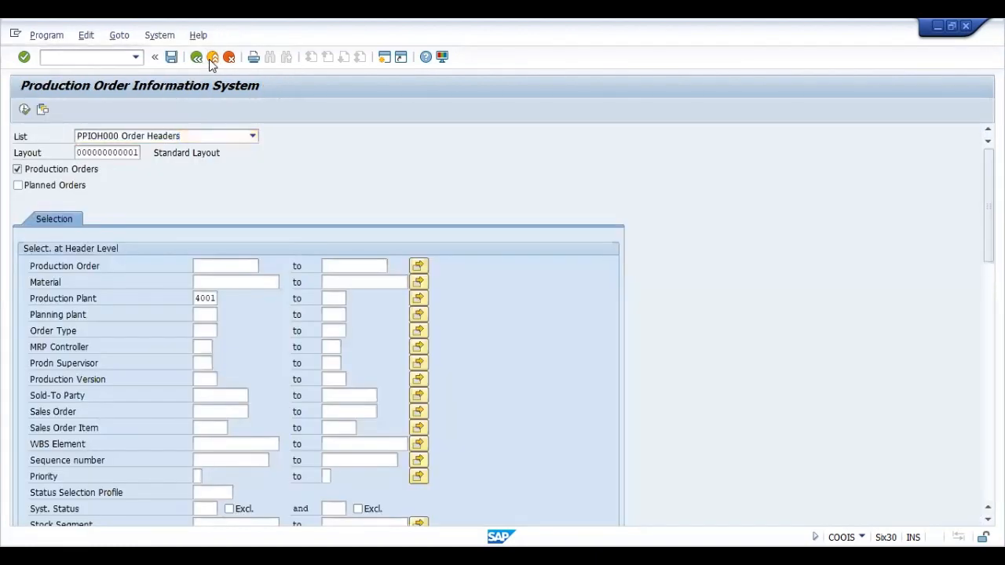
click(211, 57)
text(CO1)
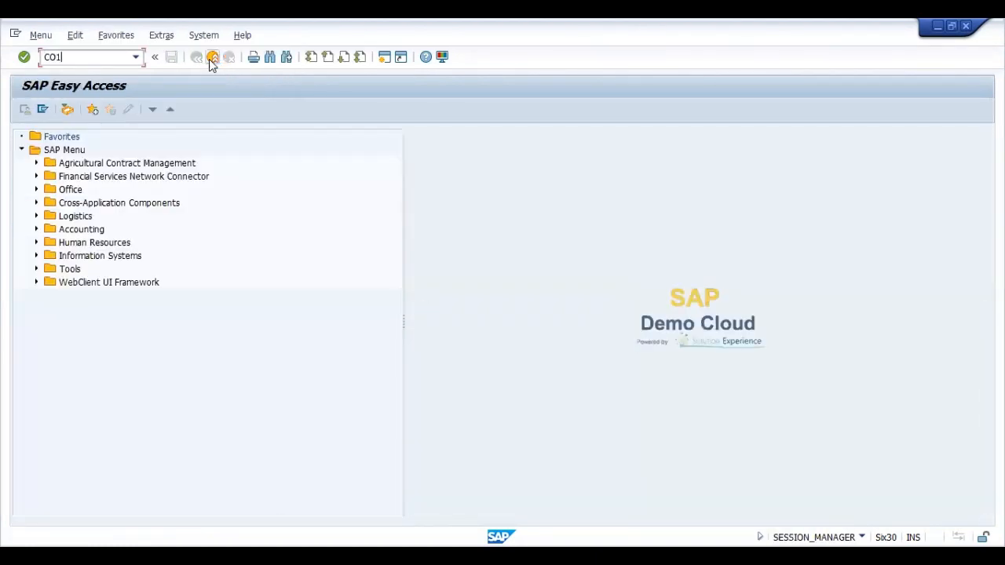
text(CO11N)
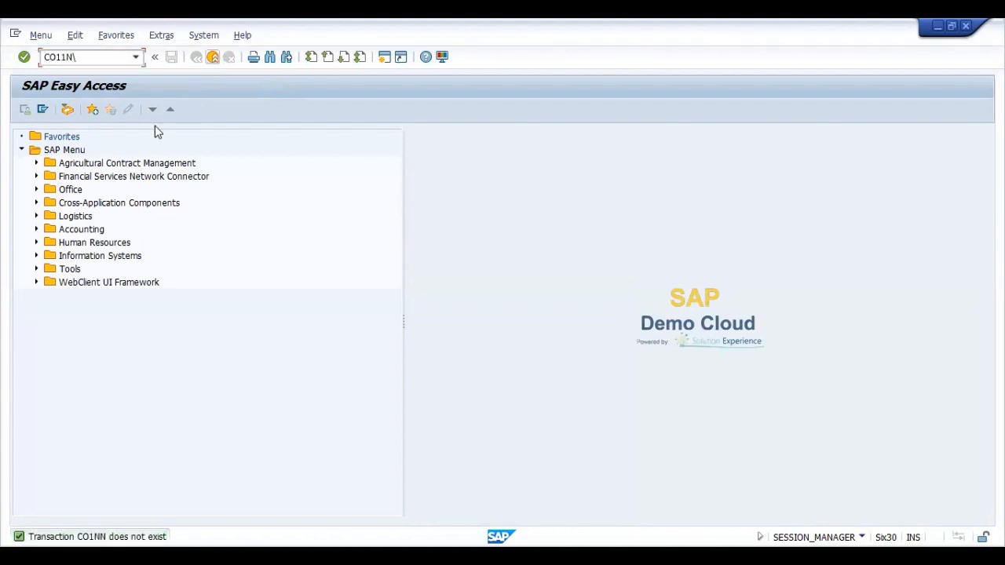
key(Return)
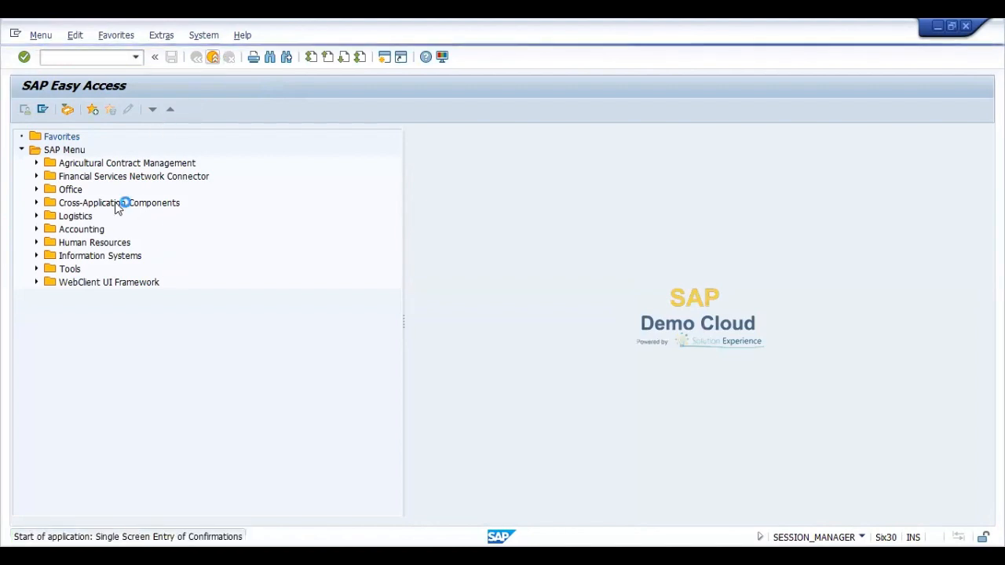
Step: Load the partially confirmed ZRFT production order for BAG and set its confirmation type to Partial confirmation
click(100, 153)
text(60006766)
key(Return)
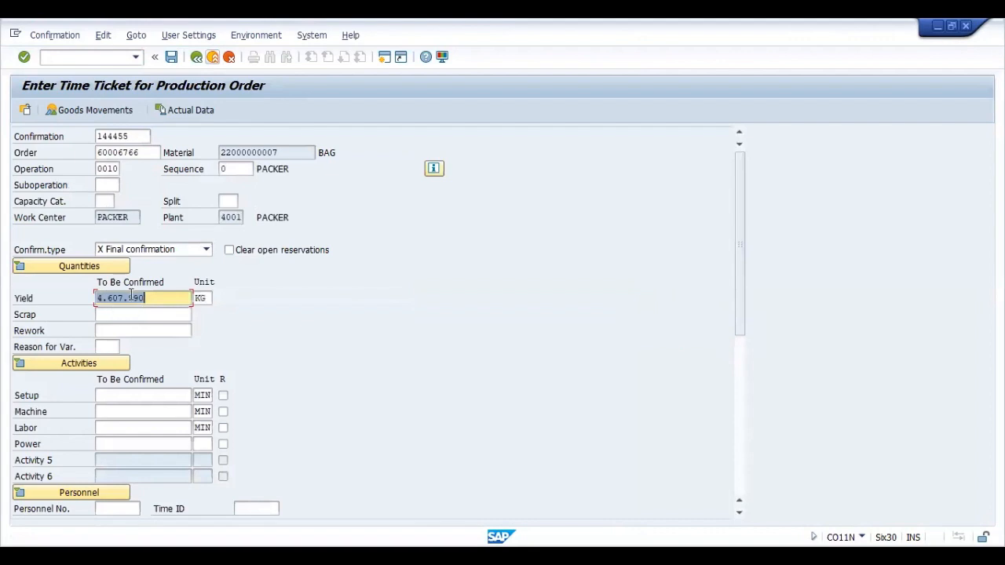
text(1)
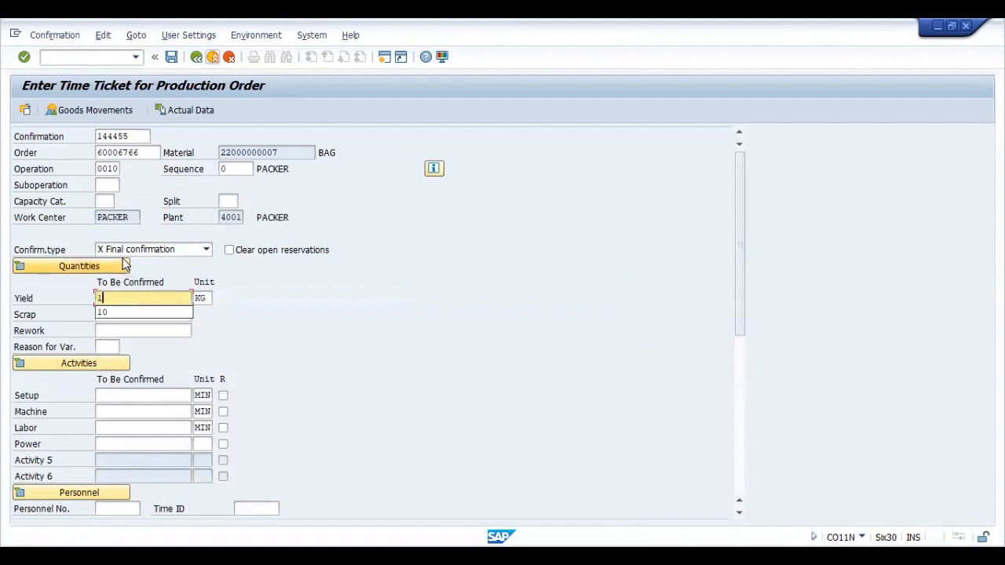
click(123, 266)
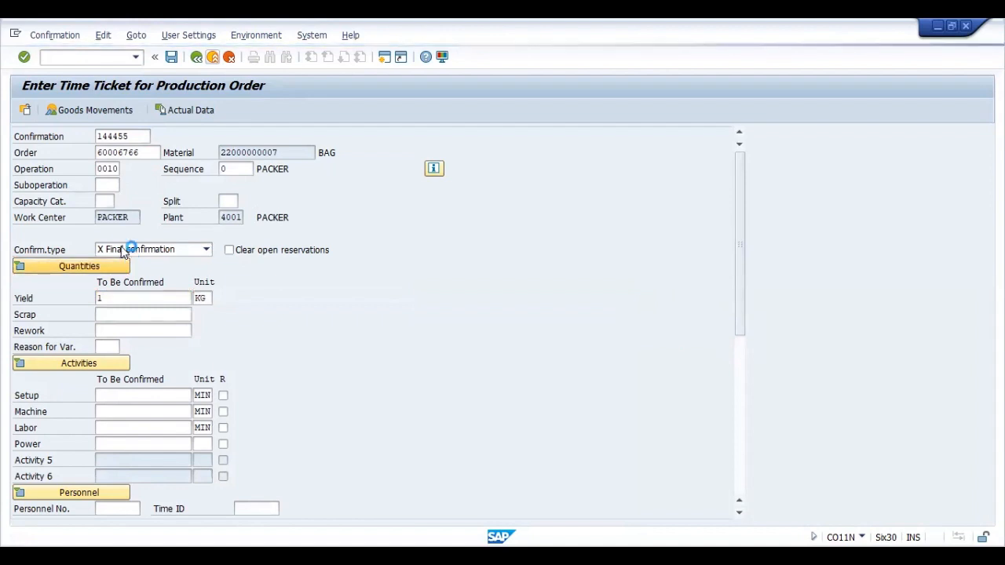
click(122, 250)
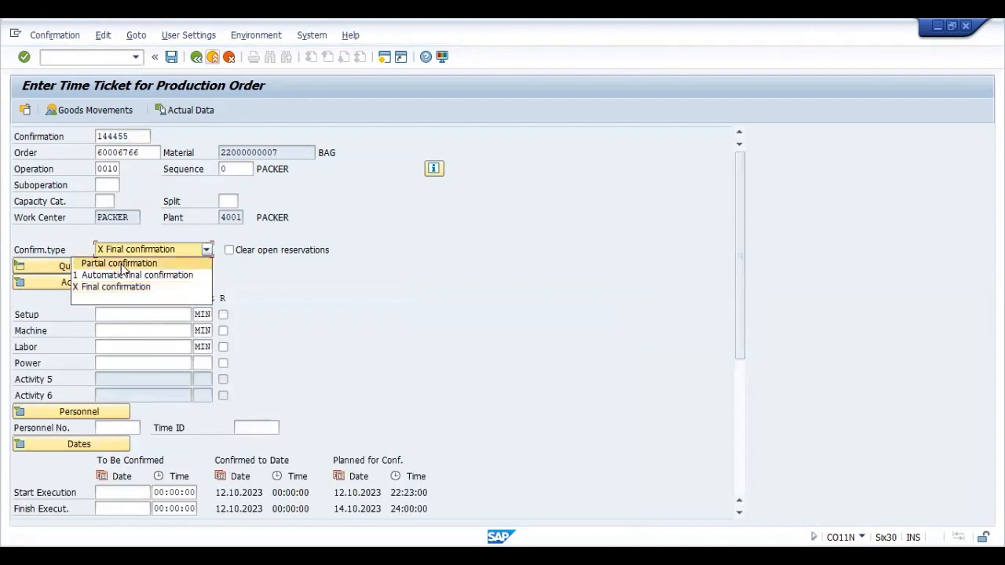
click(124, 261)
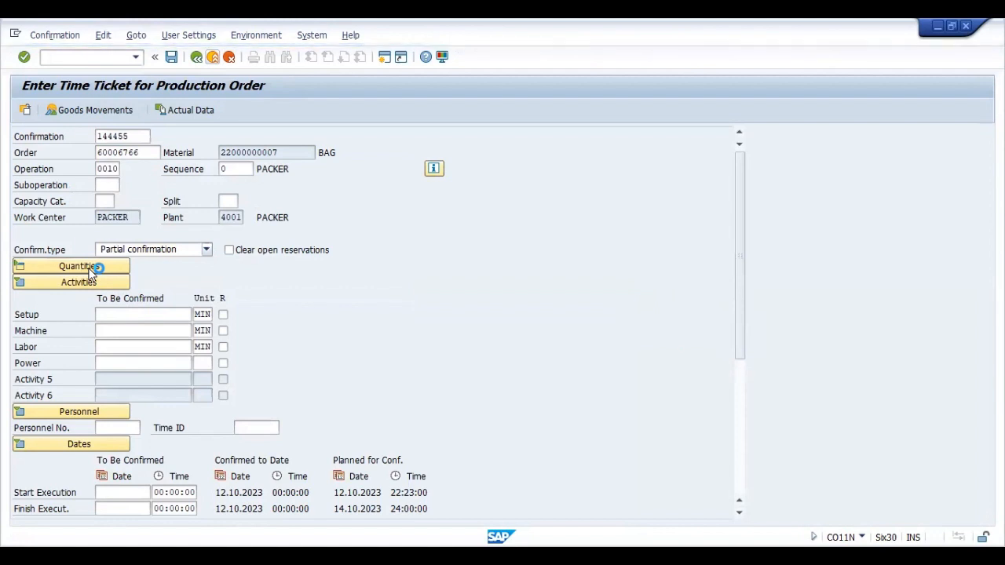
Step: Set the yield to be confirmed to 100 KG and save the partial confirmation
click(90, 272)
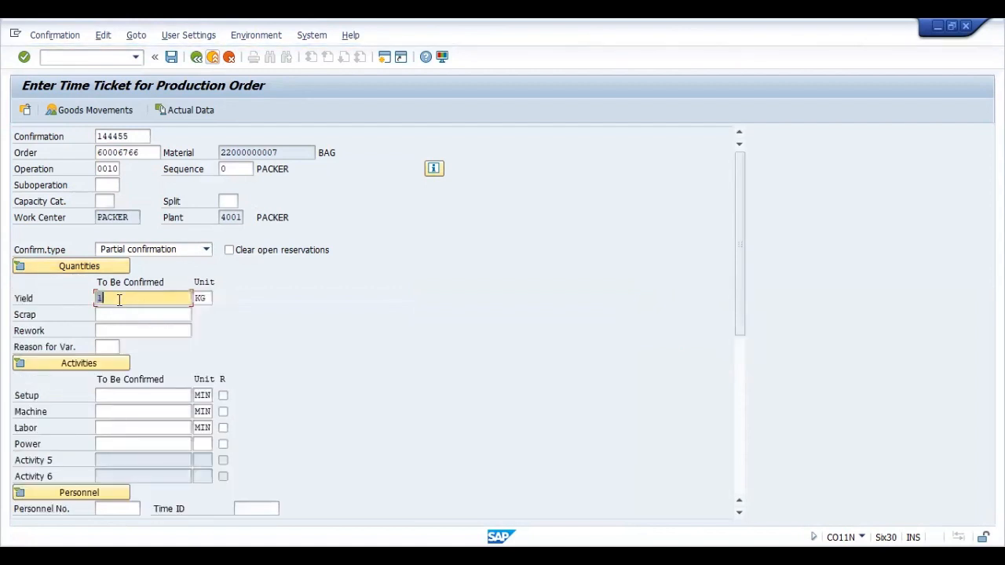
text(100)
key(Return)
click(171, 59)
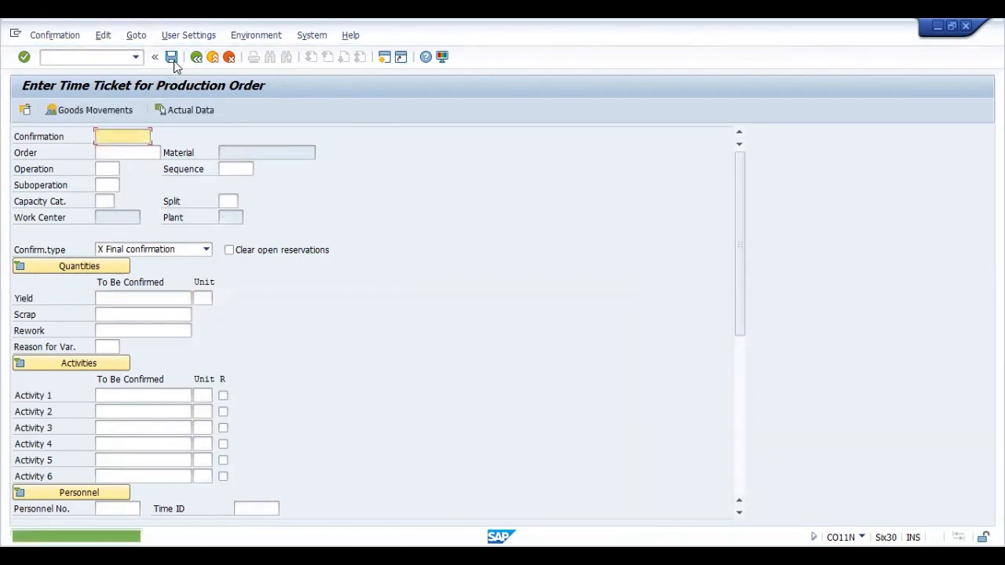
Step: Open transaction COOIS and list the production order headers for production plant 4001
click(212, 56)
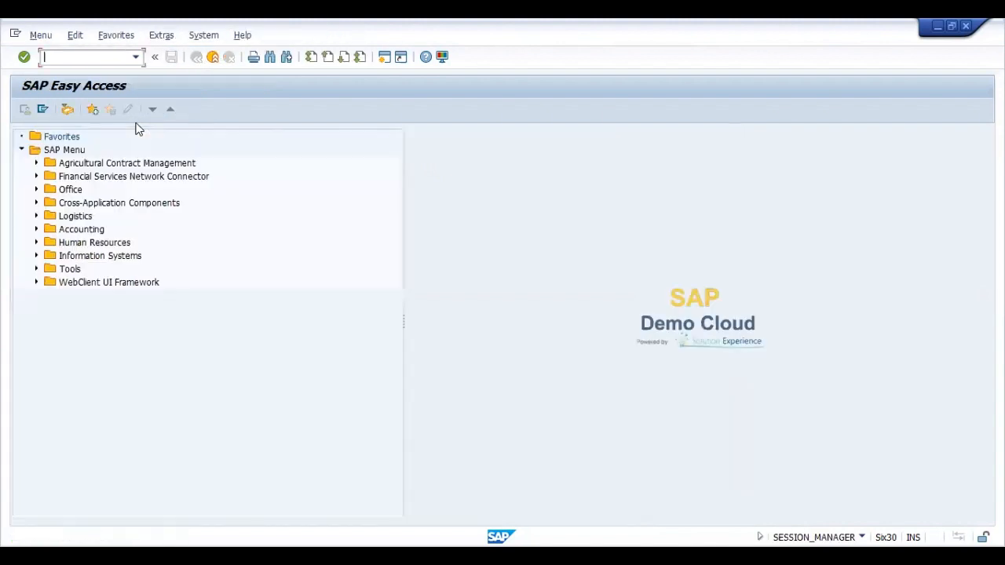
key(Return)
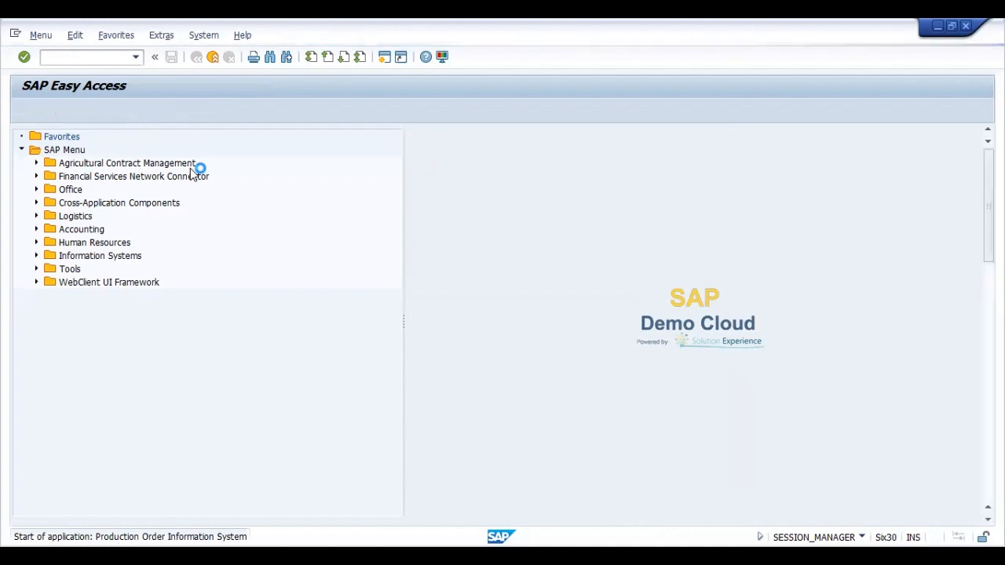
key(Down)
key(Down)
key(Down)
key(Down)
key(Down)
key(Down)
key(Down)
key(Up)
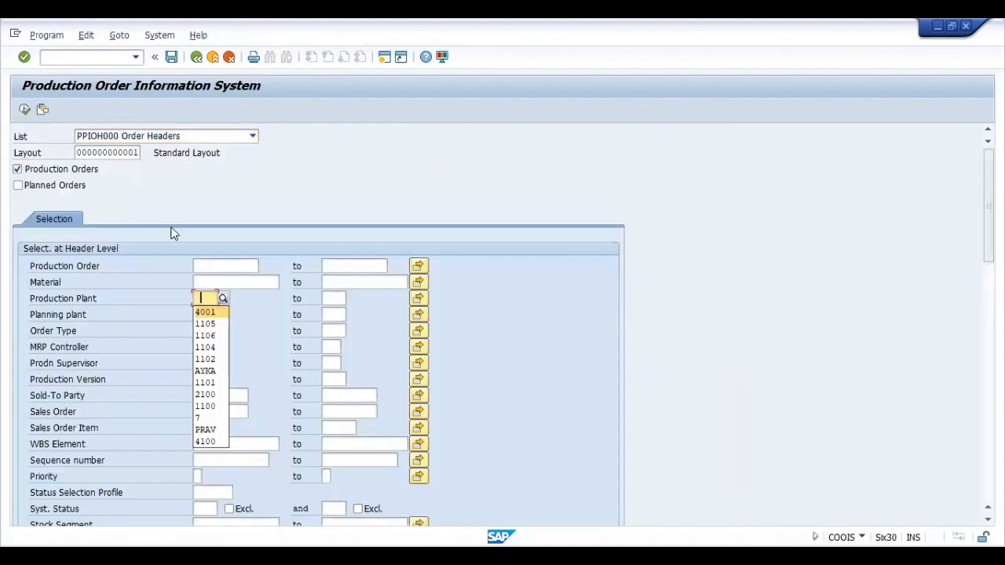
key(F8)
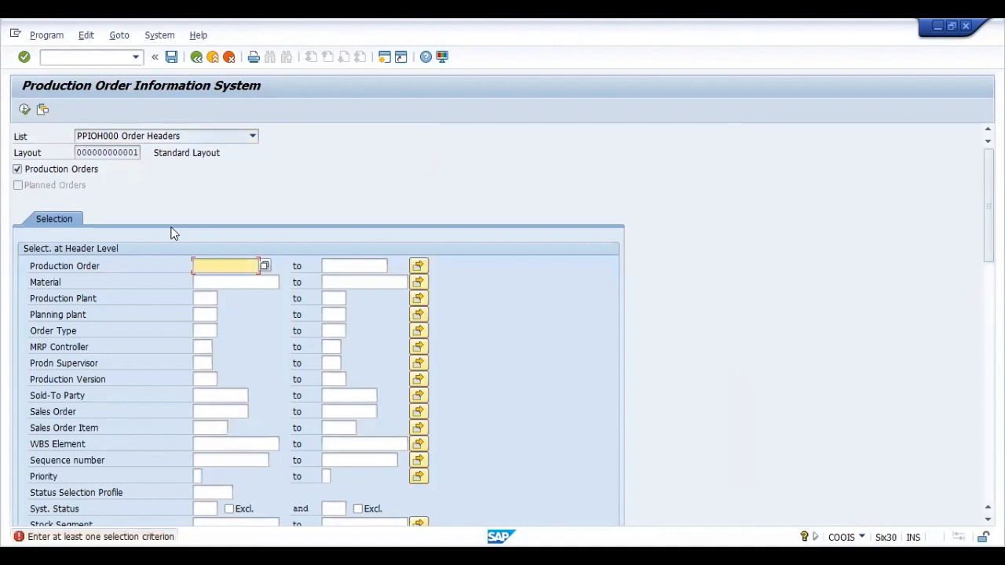
key(Down)
key(Down)
key(Down)
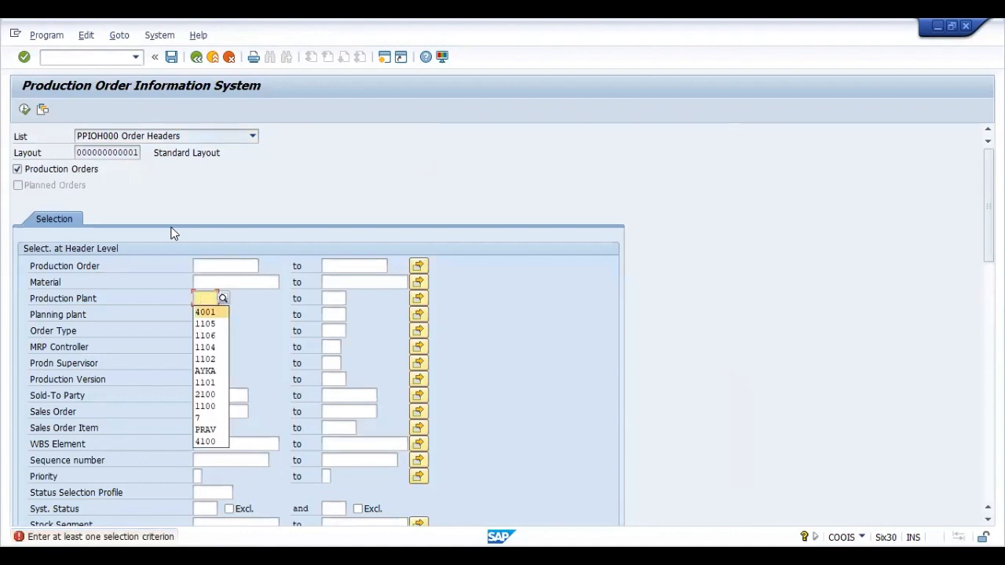
key(Return)
key(F8)
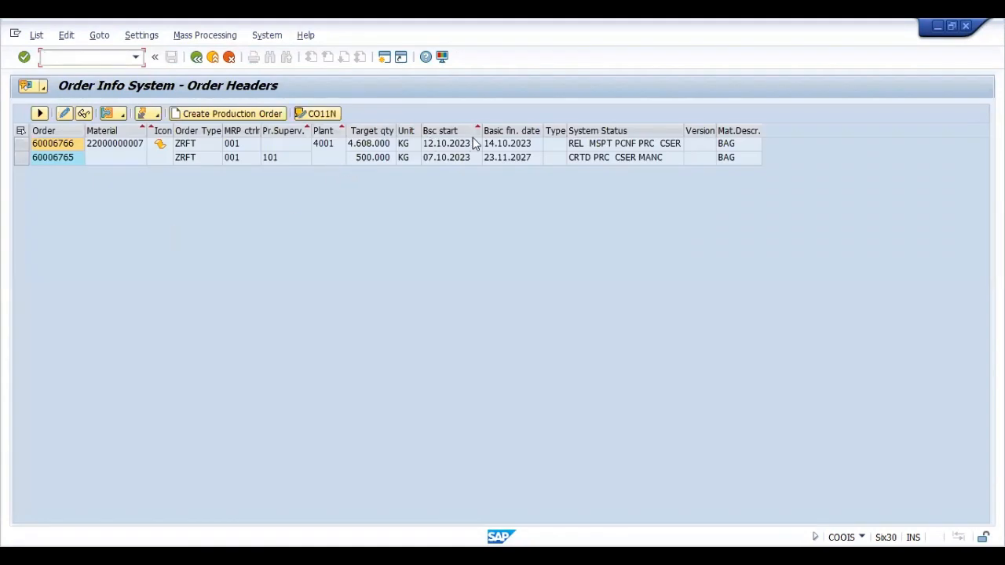
Step: Open the layout settings of the order header list and sort the available columns by name
click(356, 148)
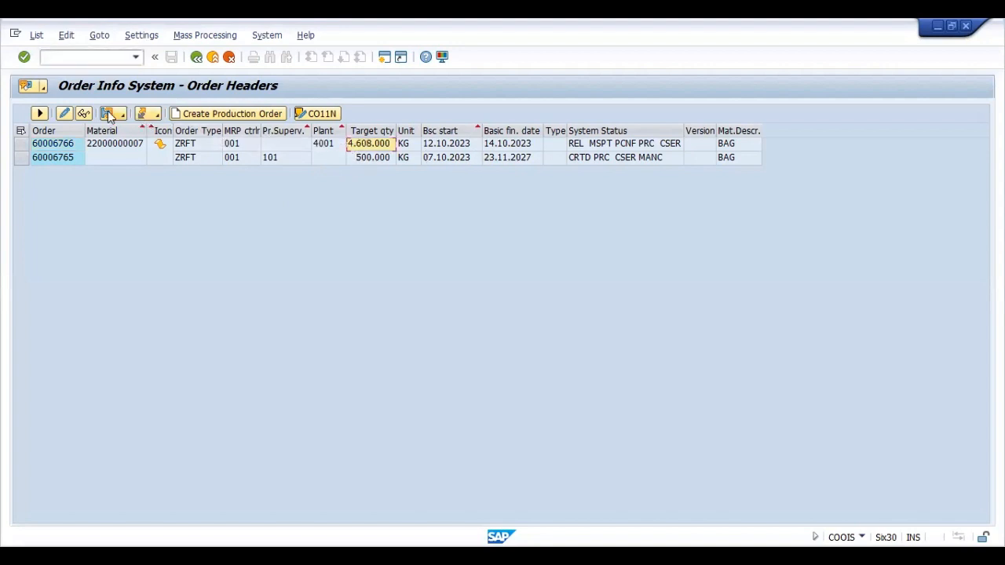
click(40, 114)
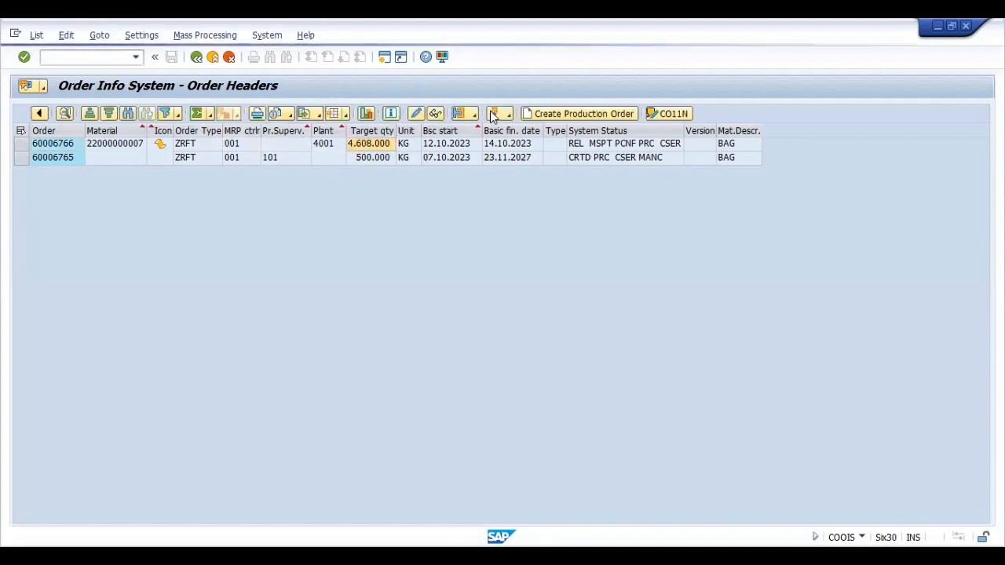
click(345, 117)
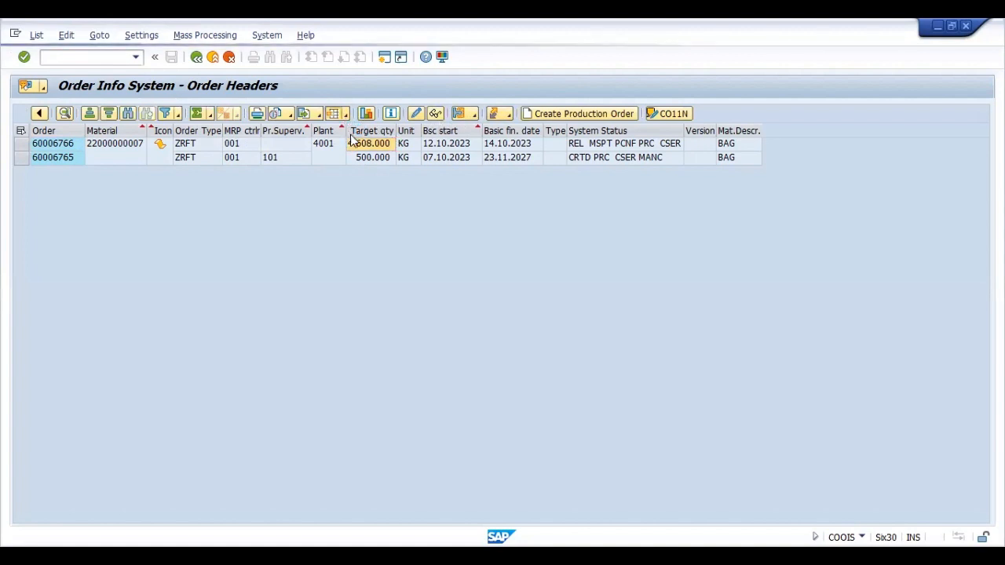
click(365, 147)
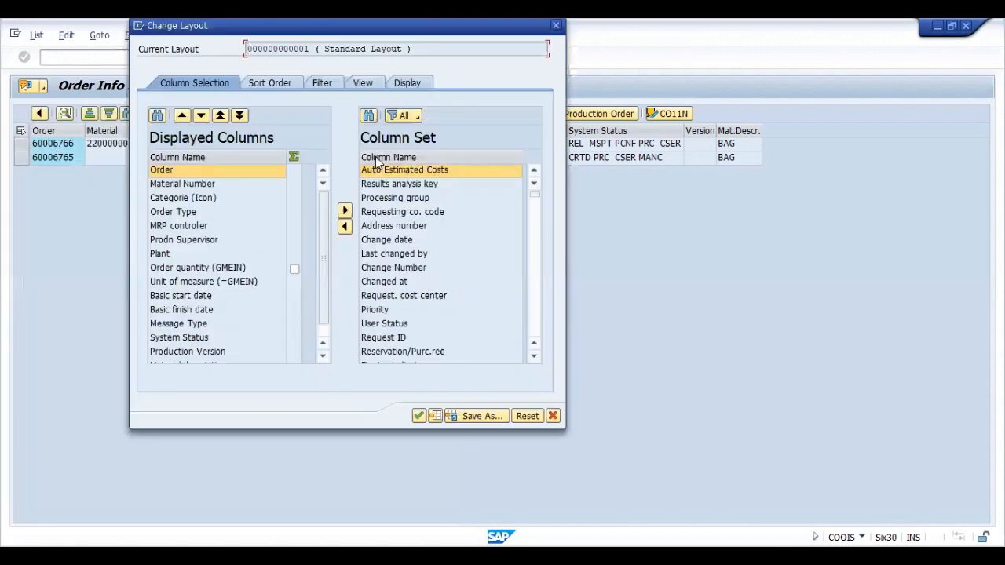
click(380, 158)
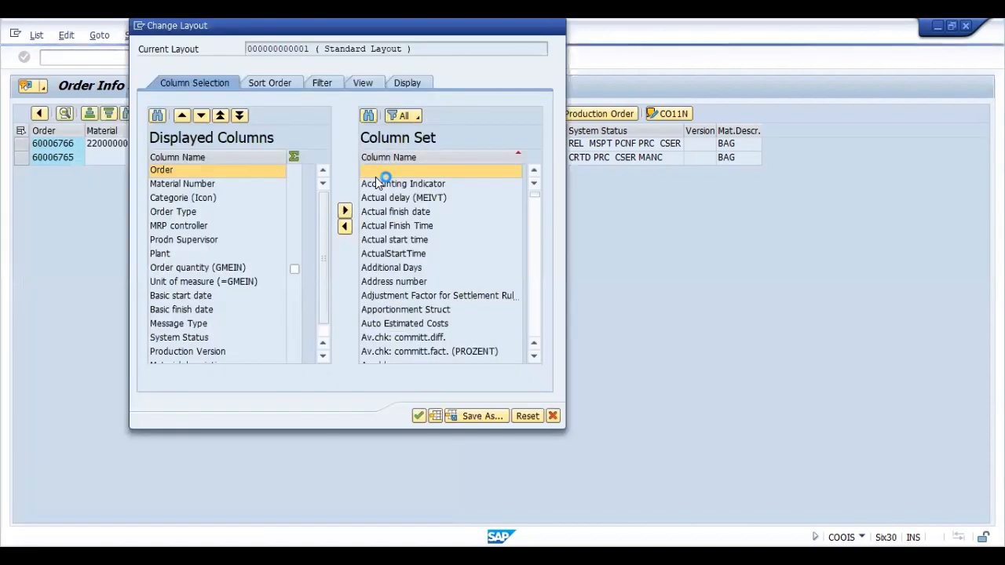
click(375, 185)
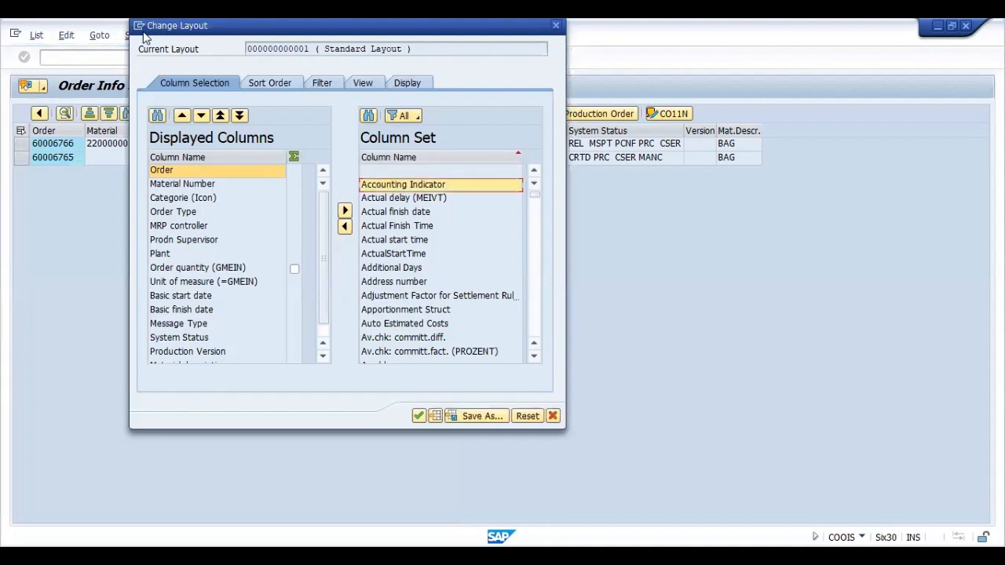
drag(144, 36, 83, 136)
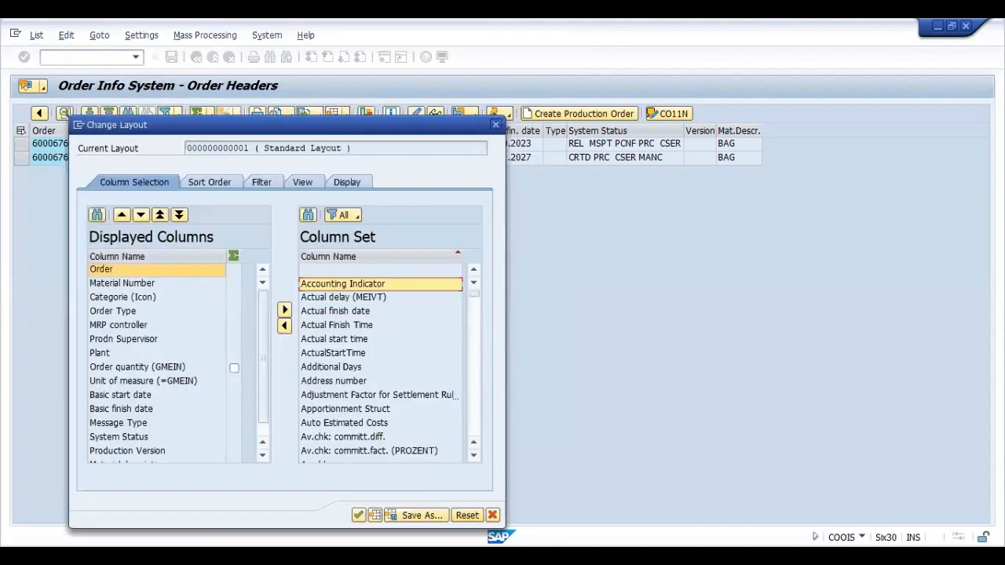
Step: Find CONF in the column set and add Confirmed quantity (GMEIN) to the displayed columns before Order quantity (GMEIN)
click(310, 221)
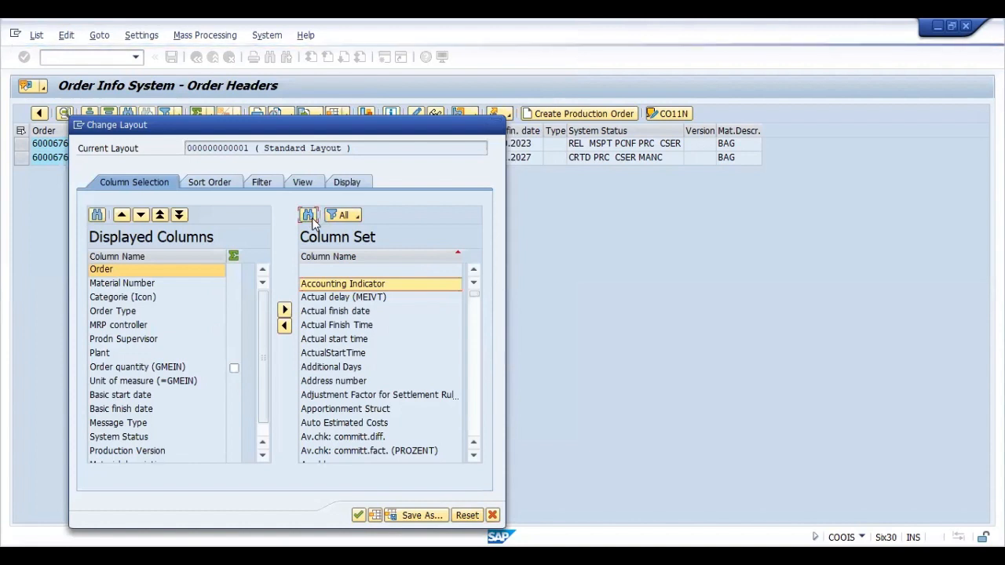
text(CONF)
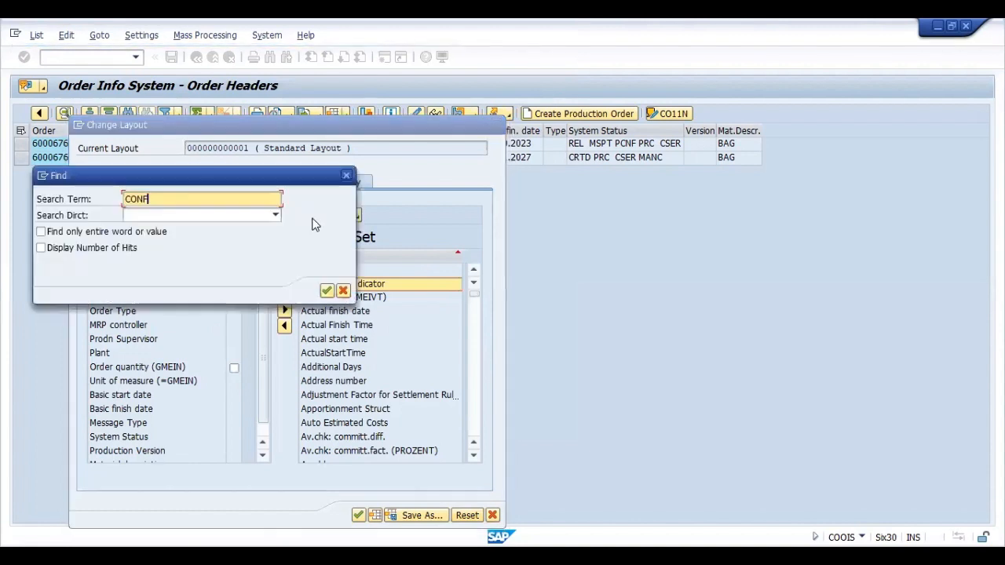
key(Return)
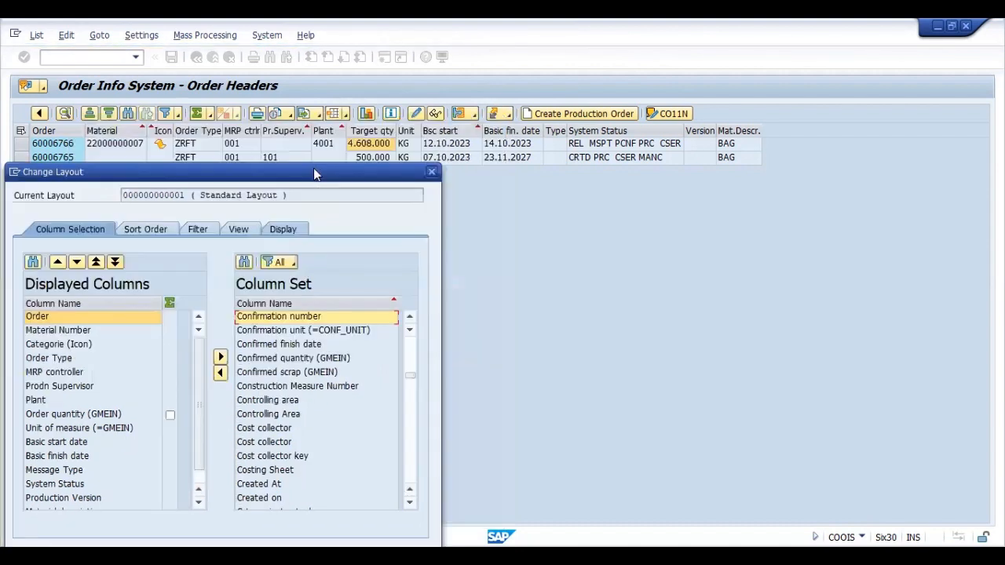
key(Down)
key(Down)
key(Down)
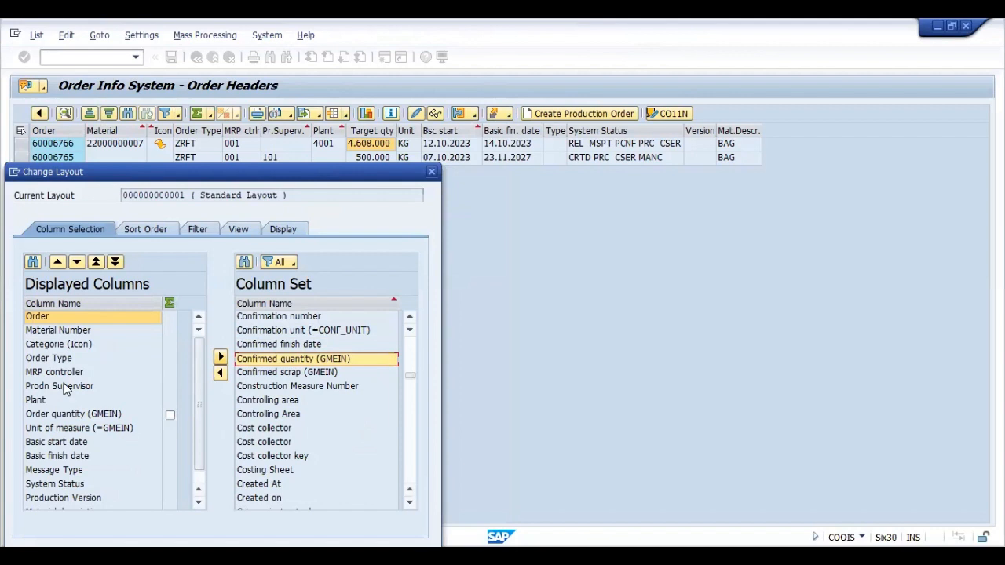
click(67, 416)
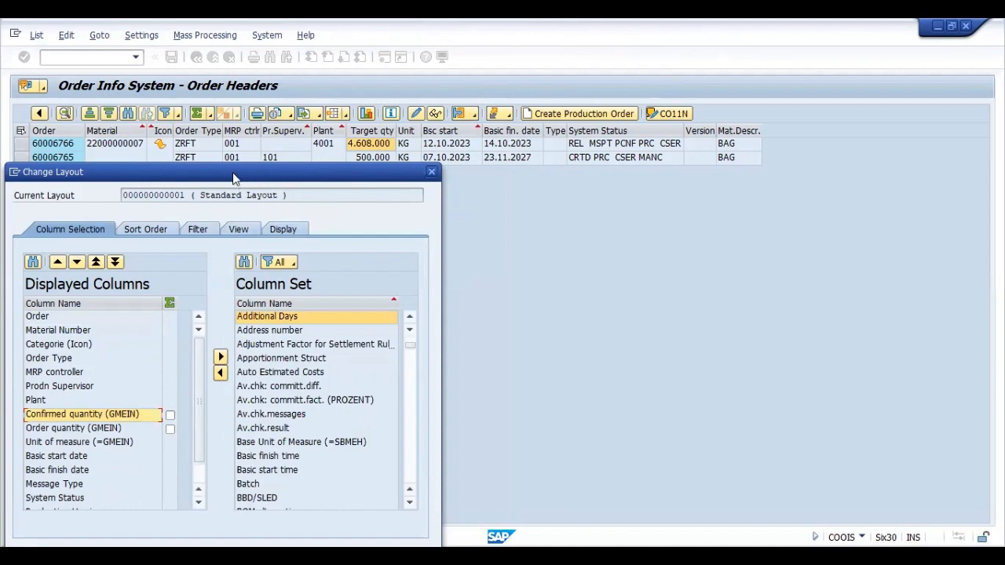
Step: Search the column set for DEL
drag(233, 179, 212, 122)
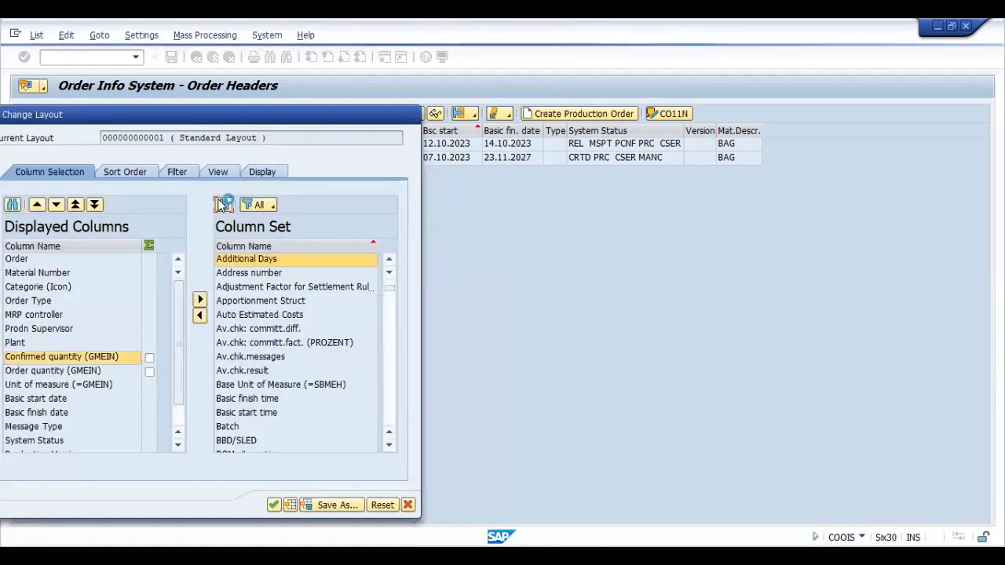
click(221, 204)
text(DEL)
key(Return)
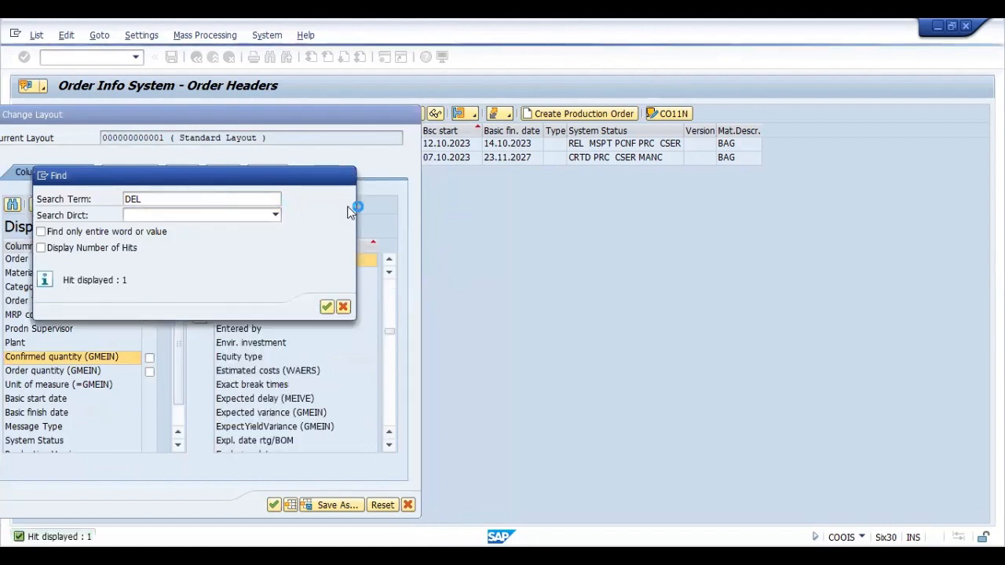
key(Escape)
Step: Close the search and look back through the alphabetical column set, from the entries around Deletion flag to the start of the list
key(Down)
key(Up)
key(Up)
key(Up)
key(Up)
key(Up)
key(Up)
key(Up)
key(Up)
key(Up)
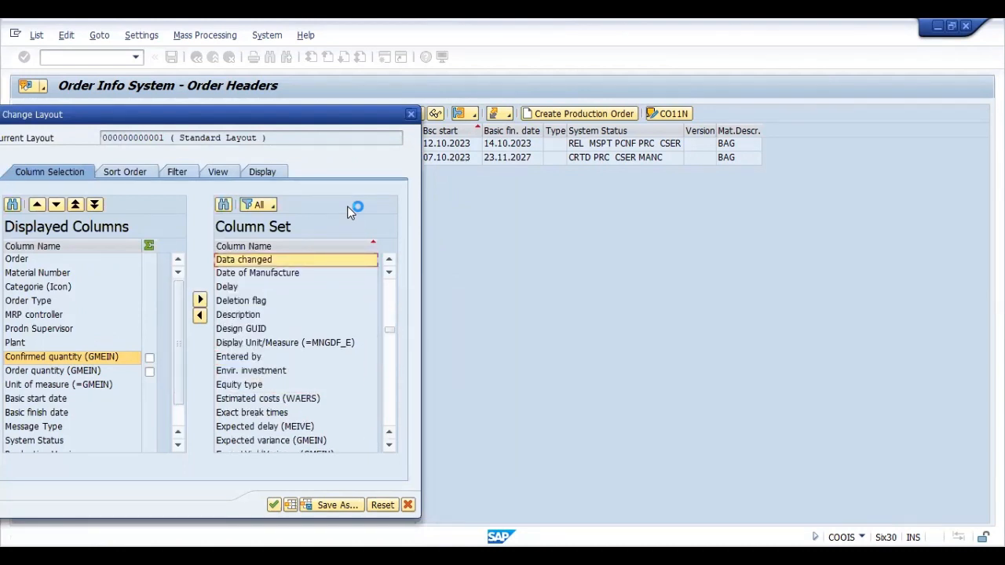
key(Down)
key(Up)
key(Up)
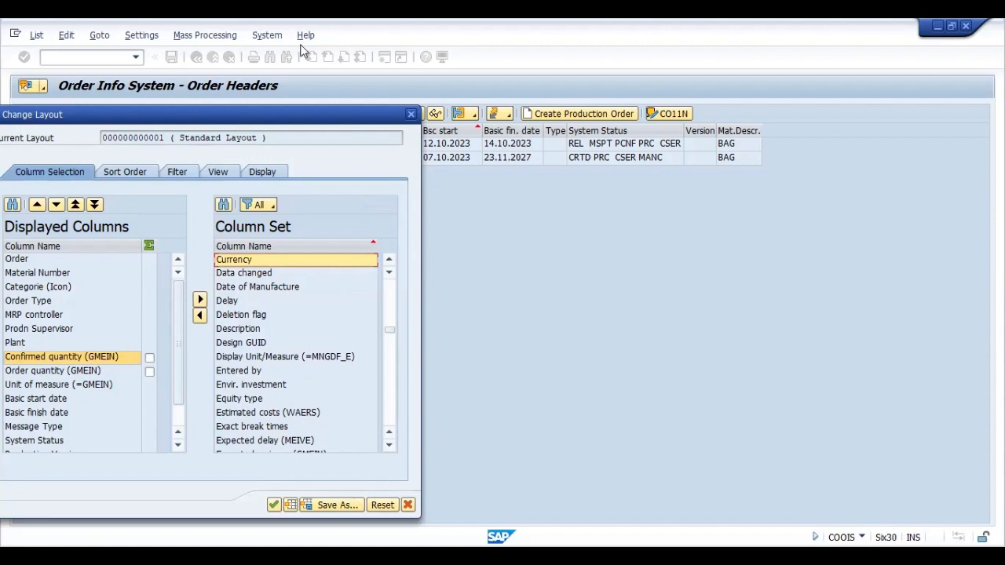
key(Up)
key(Up)
key(Up)
key(Up)
key(Up)
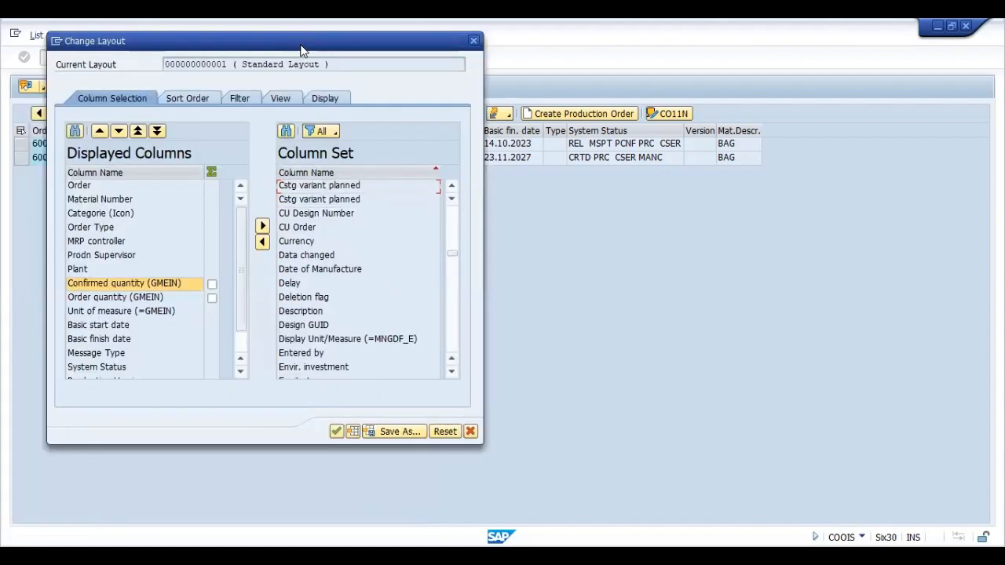
key(Up)
key(Up)
key(Up)
key(Up)
key(Up)
key(Up)
key(Up)
key(Up)
key(Up)
key(Up)
key(Up)
key(Up)
key(Up)
key(Up)
key(Up)
key(Up)
key(Up)
key(Up)
key(Up)
key(Up)
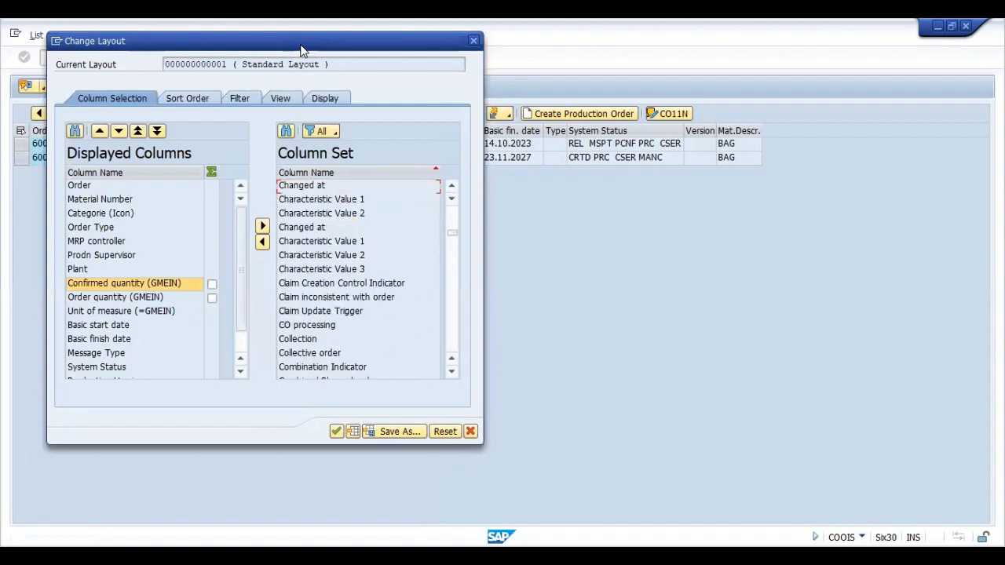
key(Up)
key(Up)
key(Up)
key(Up)
key(Up)
key(Up)
key(Up)
key(Up)
key(Up)
key(Up)
key(Up)
key(Up)
key(Up)
key(Up)
key(Up)
key(Up)
key(Up)
key(Up)
key(Up)
key(Up)
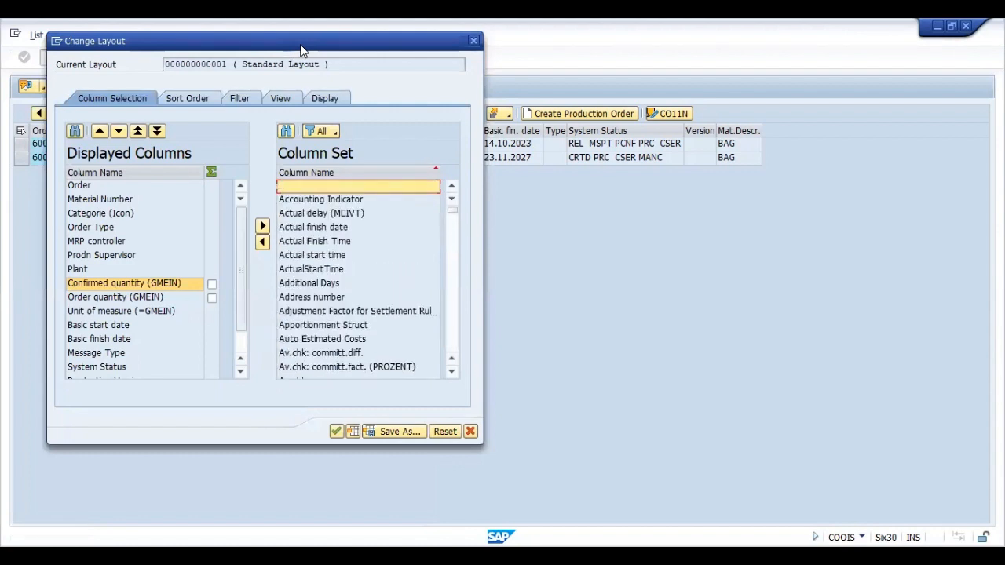
Step: Move the layout dialog clear of the order header rows and examine the column set from Accounting Indicator through Expected variance (GMEIN)
key(Down)
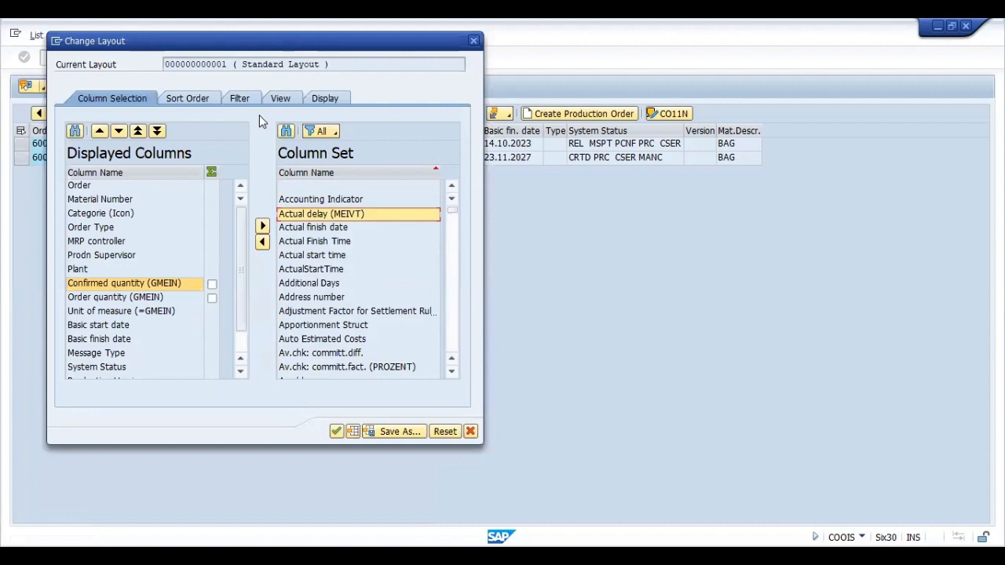
drag(367, 45, 271, 187)
key(Down)
key(Down)
key(Down)
key(Down)
key(Down)
key(Down)
key(Down)
key(Down)
key(Down)
key(Down)
key(Down)
key(Down)
key(Down)
key(Down)
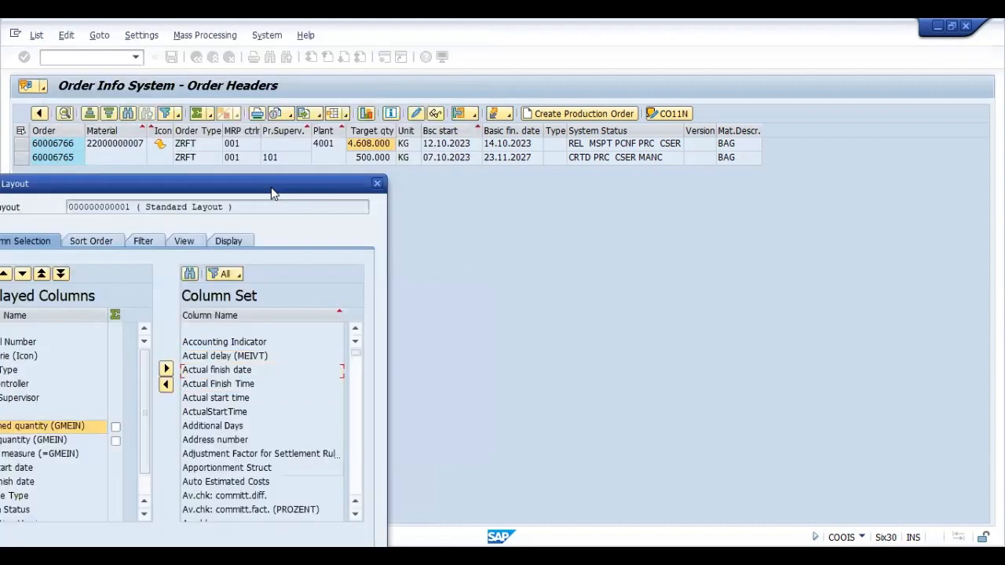
key(Down)
key(Down)
key(Down)
key(Down)
key(Down)
key(Down)
key(Down)
key(Down)
key(Down)
key(Down)
key(Down)
key(Down)
key(Down)
key(Down)
key(Down)
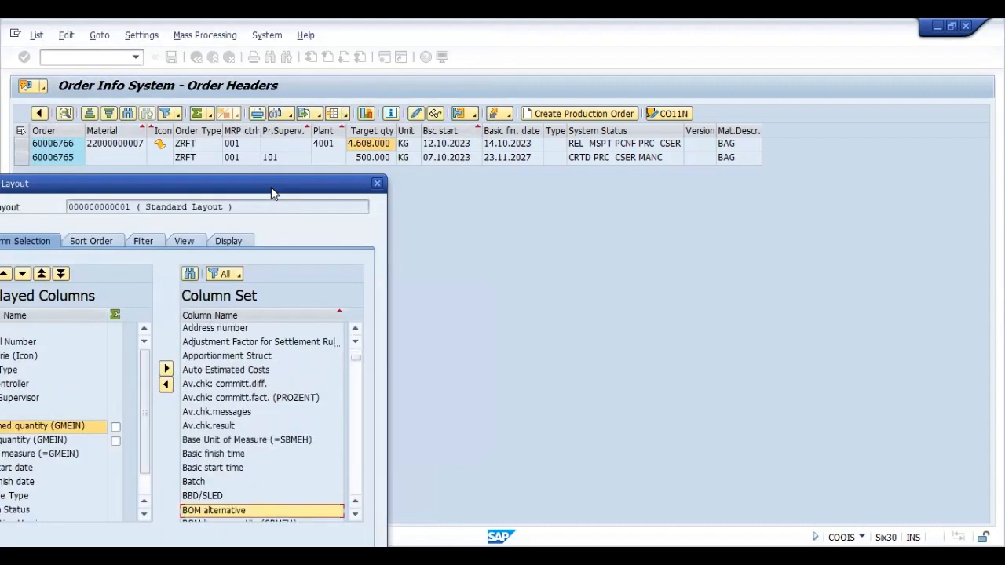
key(Down)
key(Down)
key(Down)
key(Down)
key(Down)
key(Down)
key(Down)
key(Down)
key(Down)
key(Down)
key(Down)
key(Down)
key(Down)
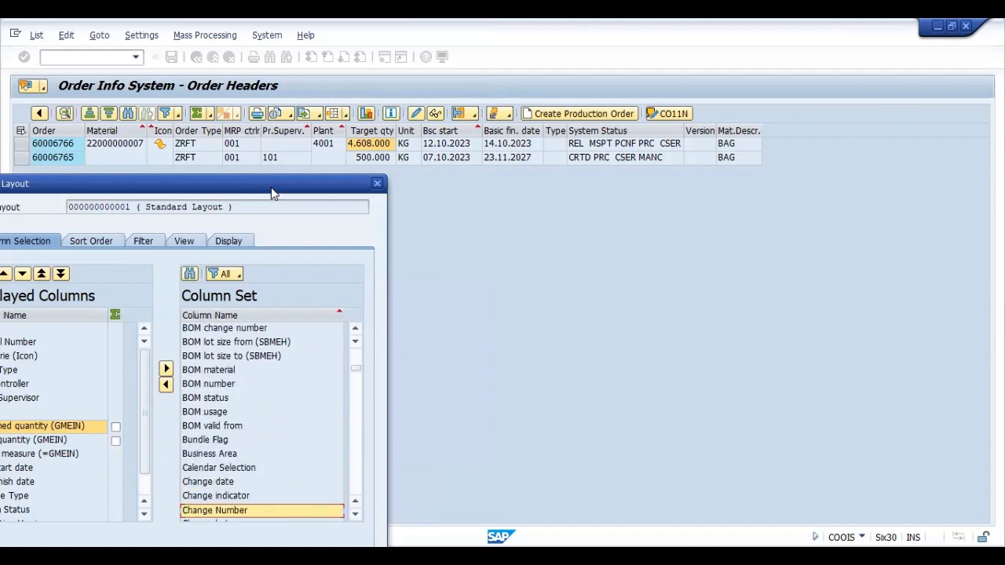
key(Down)
key(Down)
key(Down)
key(Down)
key(Down)
key(Down)
key(Down)
key(Down)
key(Down)
key(Down)
key(Down)
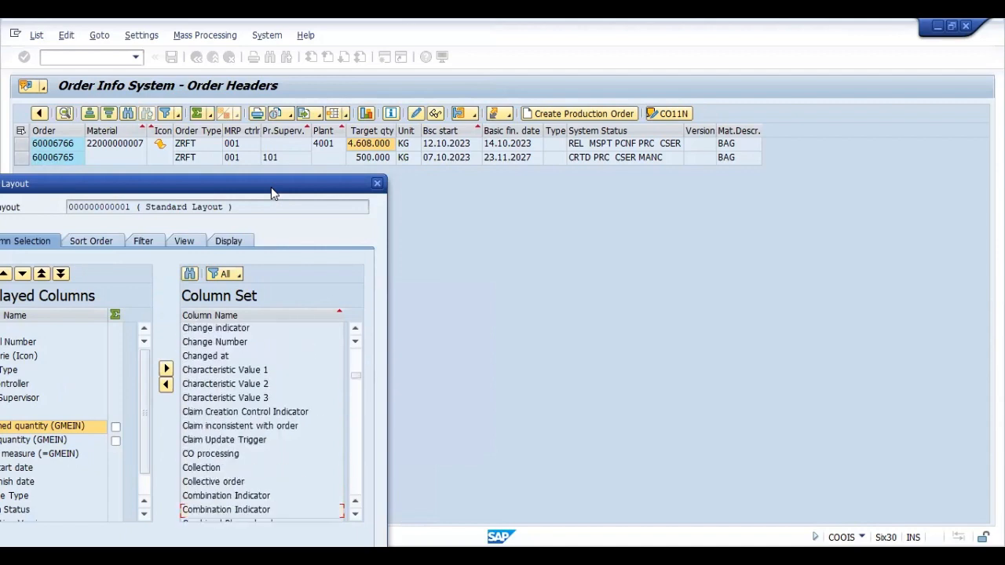
key(Down)
key(Down)
key(Down)
key(Down)
key(Down)
key(Down)
key(Down)
key(Down)
key(Down)
key(Down)
key(Down)
key(Down)
key(Down)
key(Down)
key(Down)
key(Down)
key(Down)
key(Down)
key(Down)
key(Down)
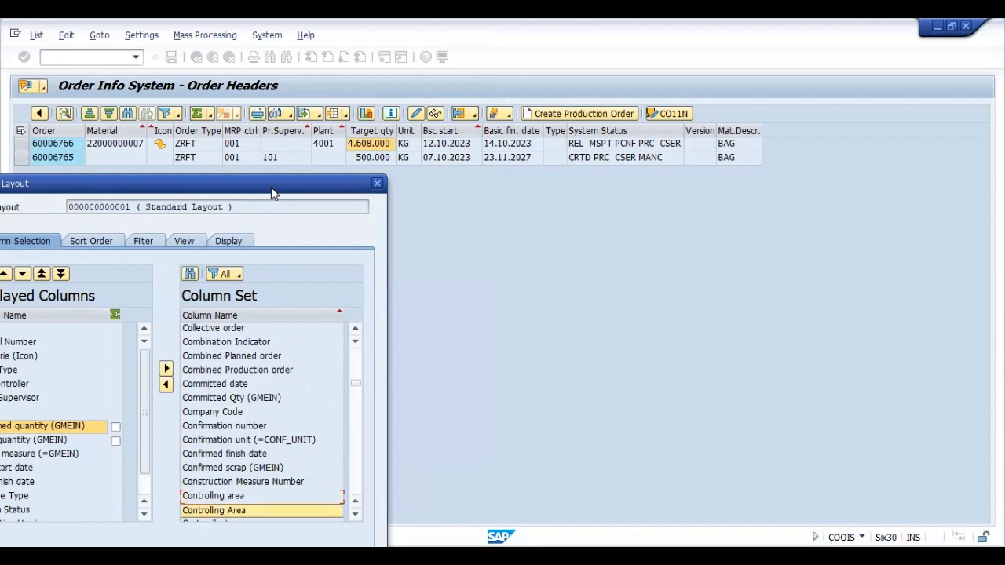
key(Down)
key(Down)
key(Down)
key(Down)
key(Down)
key(Down)
key(Down)
key(Down)
key(Down)
key(Down)
key(Down)
key(Down)
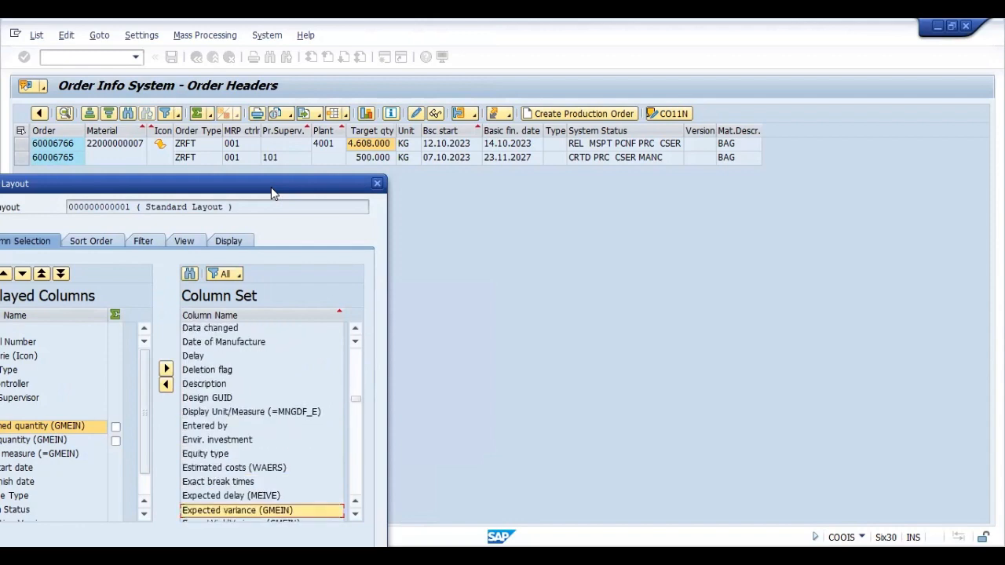
Step: Examine the column set from Expected variance (GMEIN) through Recovery Indicator, then close the layout dialog
key(Down)
key(Down)
key(Down)
key(Down)
key(Down)
key(Down)
key(Down)
key(Down)
key(Down)
key(Down)
key(Down)
key(Down)
key(Down)
key(Down)
key(Down)
key(Down)
key(Down)
key(Down)
key(Down)
key(Down)
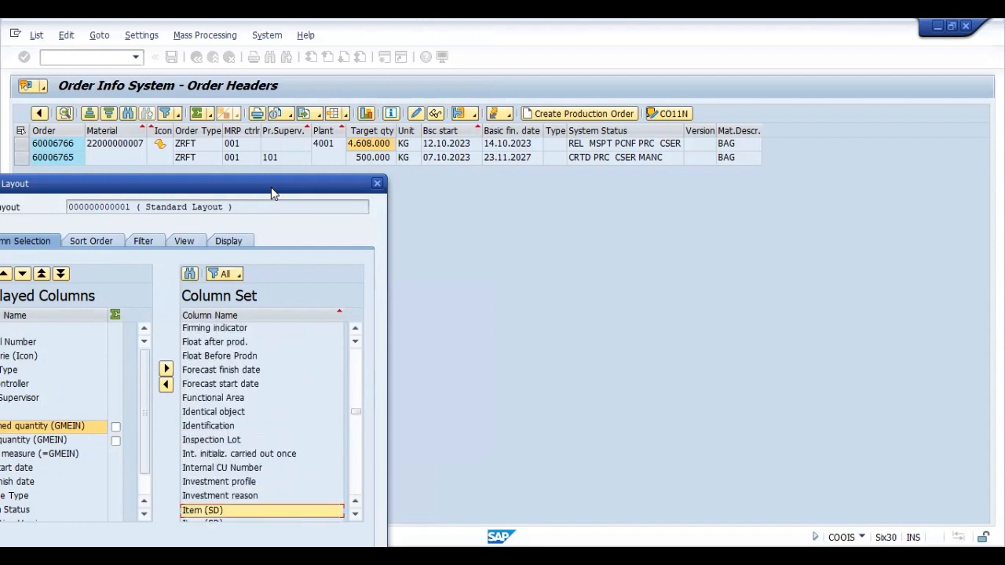
key(Down)
key(Down)
key(Down)
key(Down)
key(Down)
key(Down)
key(Down)
key(Down)
key(Down)
key(Down)
key(Down)
key(Down)
key(Down)
key(Down)
key(Down)
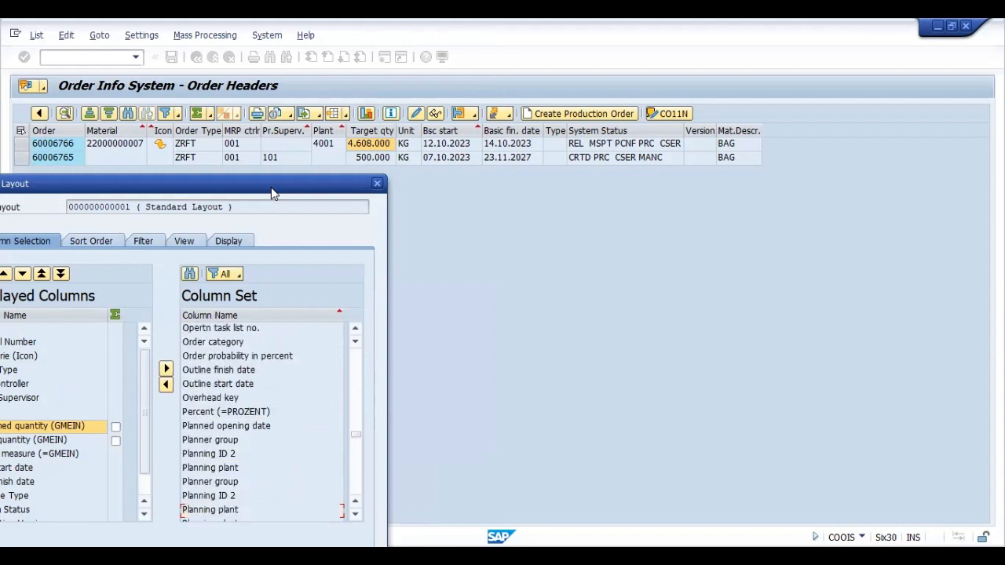
key(Down)
key(Down)
key(Down)
key(Down)
key(Down)
key(Down)
key(Down)
key(Down)
key(Down)
key(Down)
key(Down)
key(Down)
key(Down)
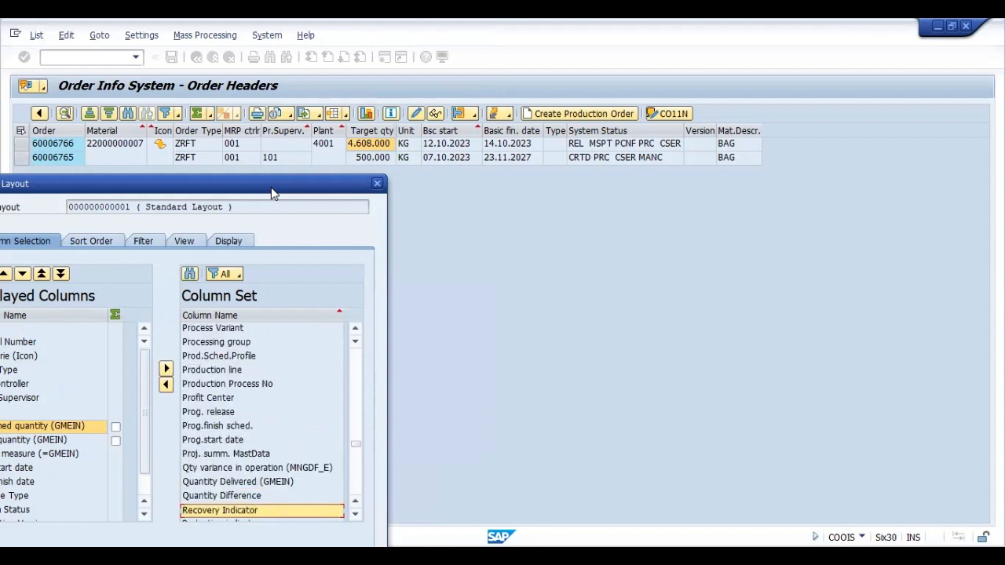
key(Return)
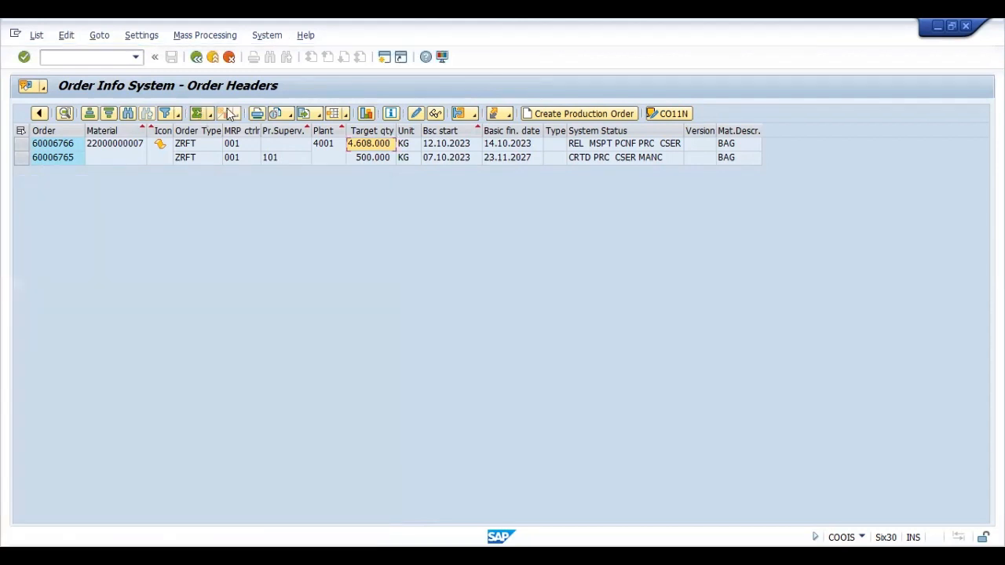
Step: Reopen the current layout for changing and sort its column set alphabetically by column name
click(345, 114)
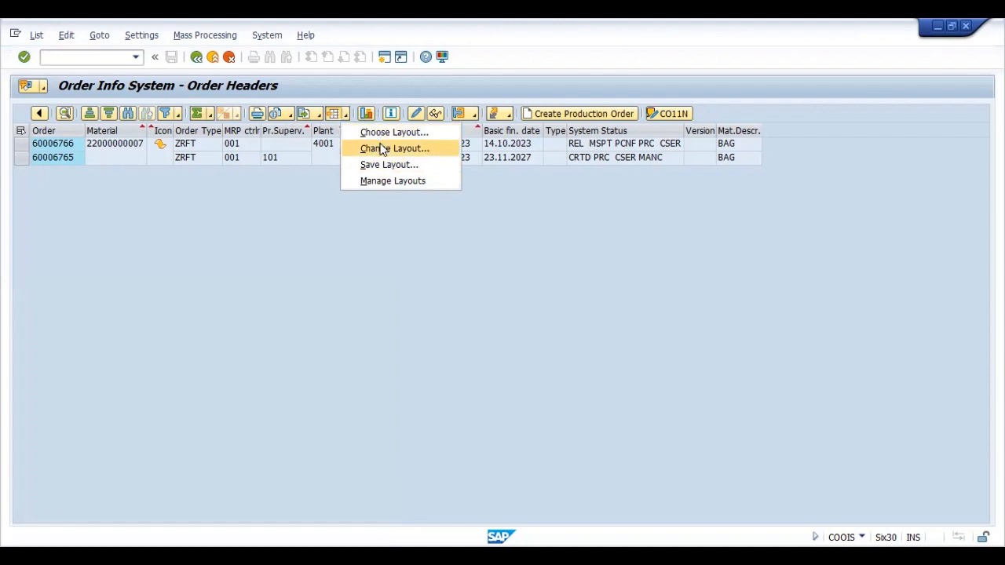
click(381, 149)
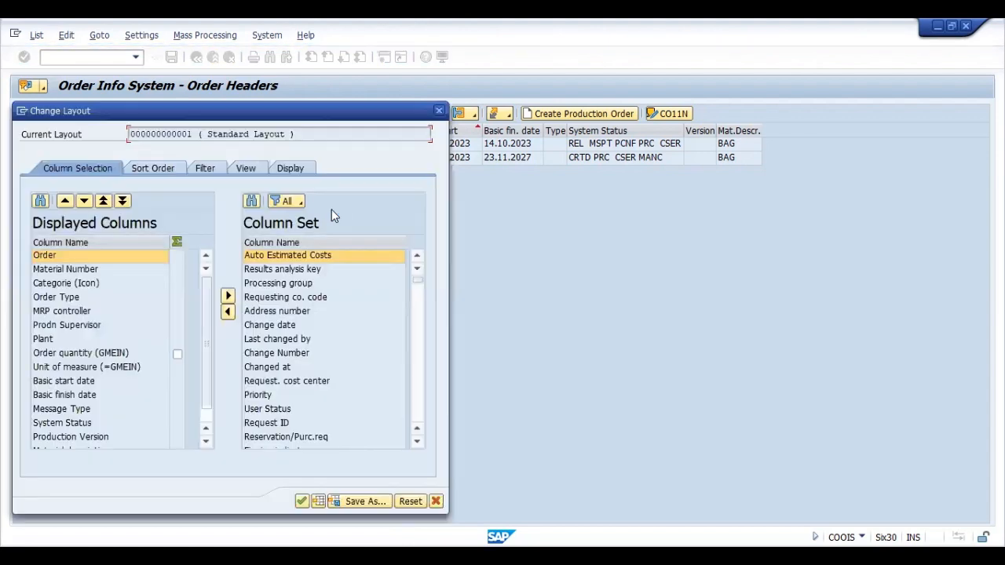
click(254, 202)
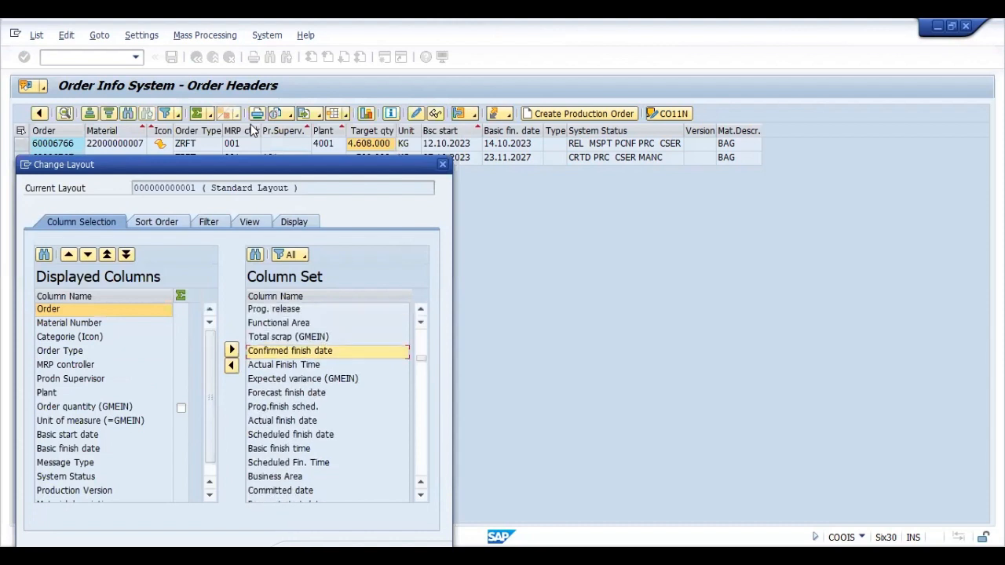
click(298, 296)
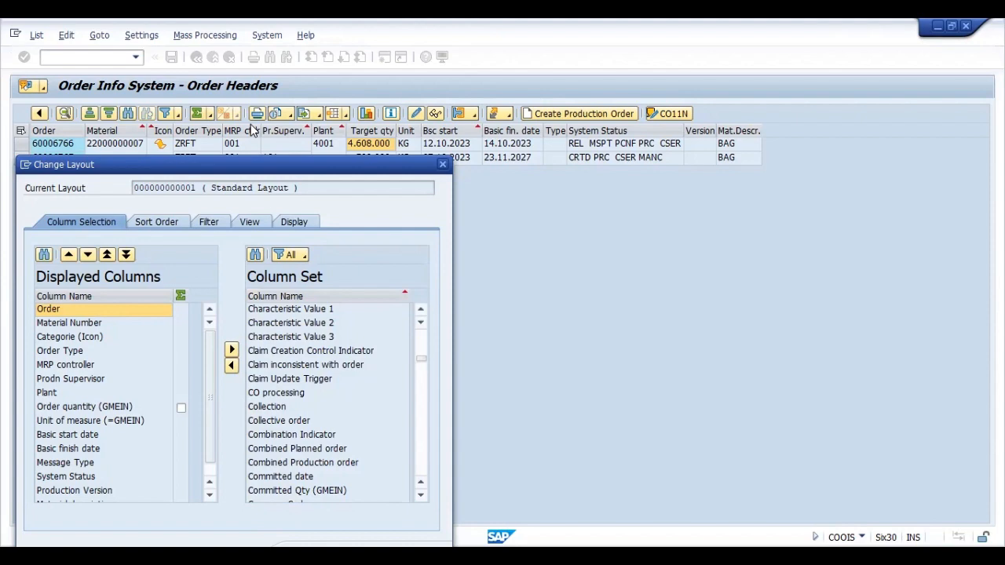
Step: Find Confirmed quantity (GMEIN) in the sorted column set and add it to the displayed columns
key(Page_Up)
key(Page_Up)
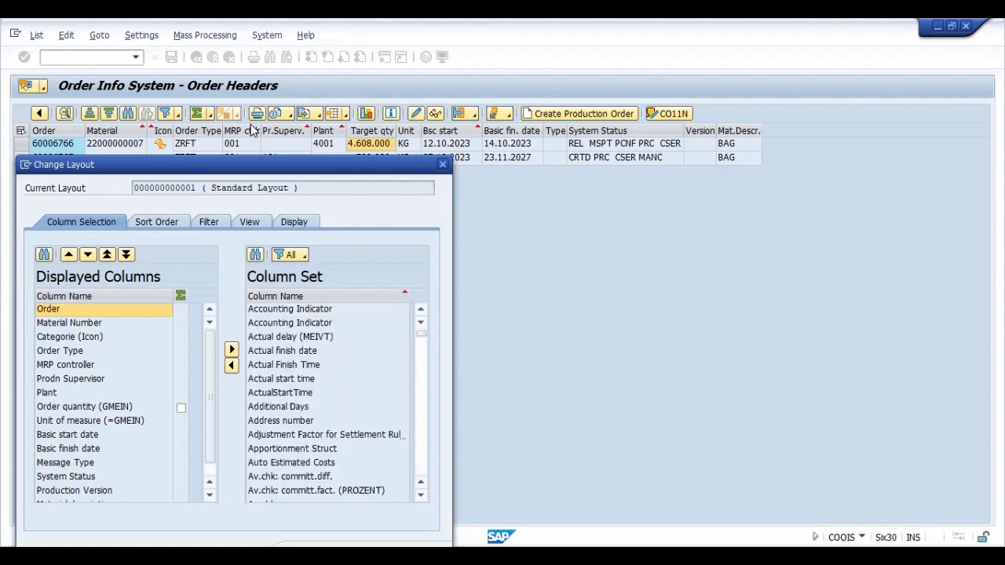
scroll(251, 129, down, 2)
scroll(251, 129, down, 4)
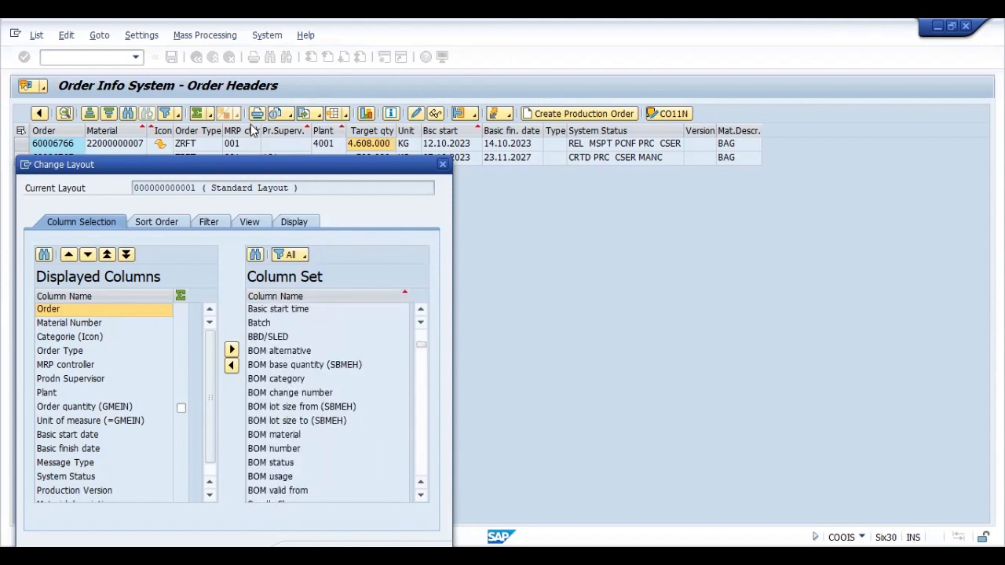
scroll(251, 129, down, 8)
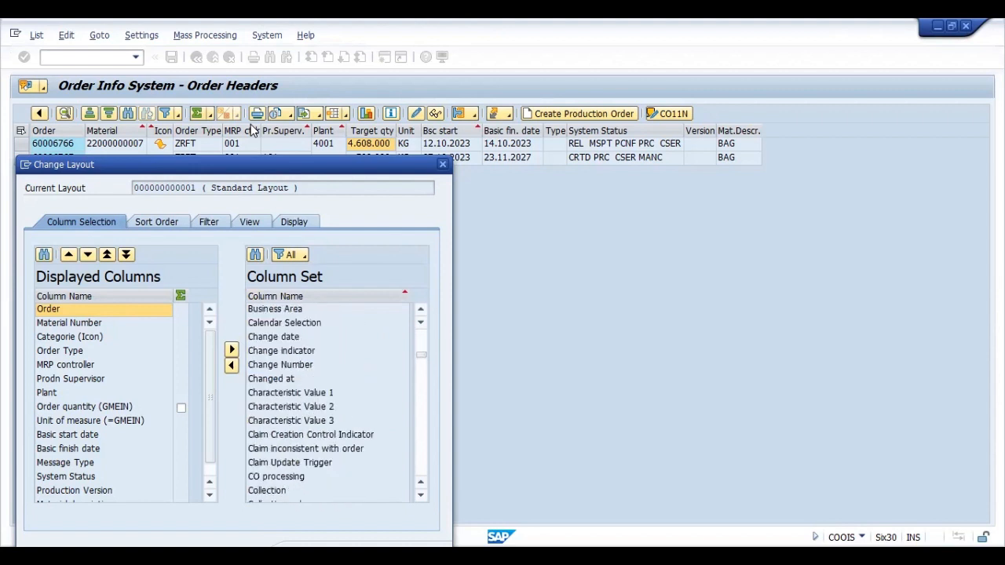
scroll(251, 130, down, 2)
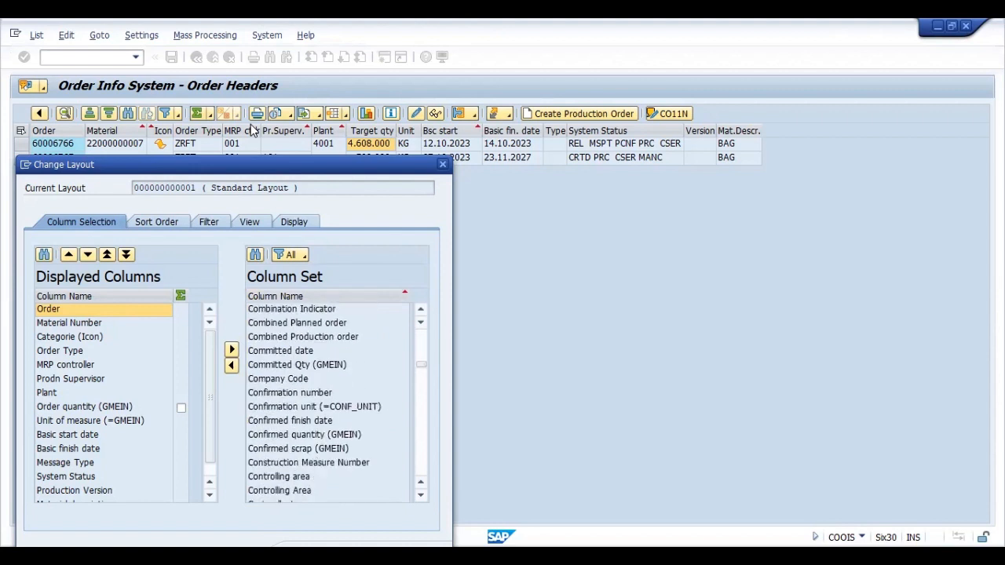
click(317, 436)
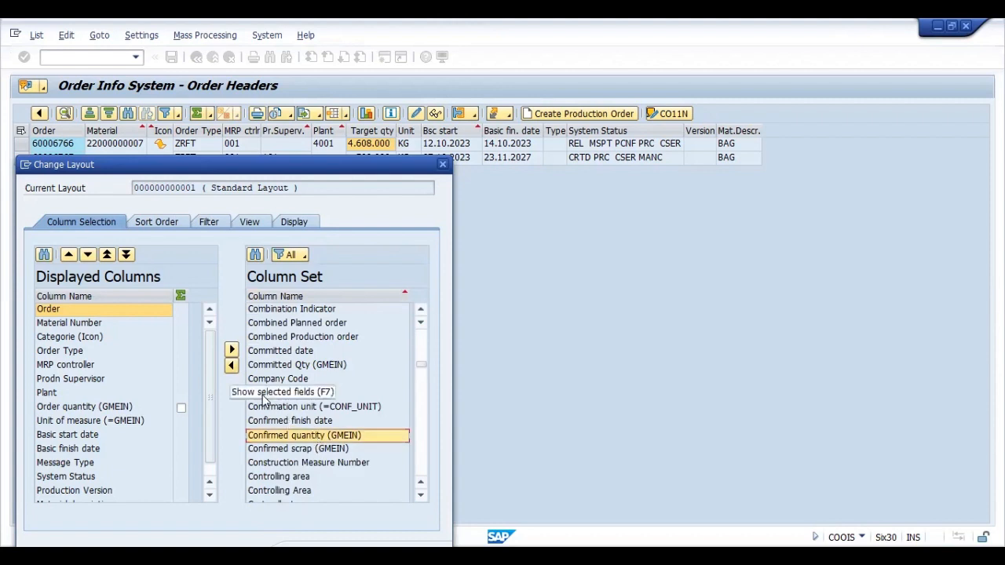
double_click(303, 437)
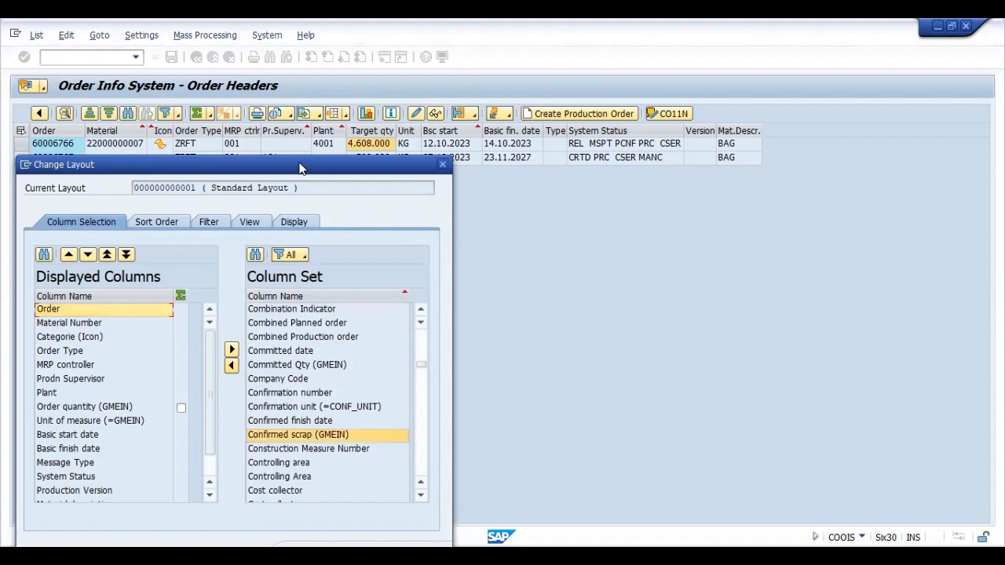
Step: Insert Confirmed scrap (GMEIN) before Order quantity (GMEIN) in the displayed columns and apply the layout to the order header list
drag(299, 169, 289, 130)
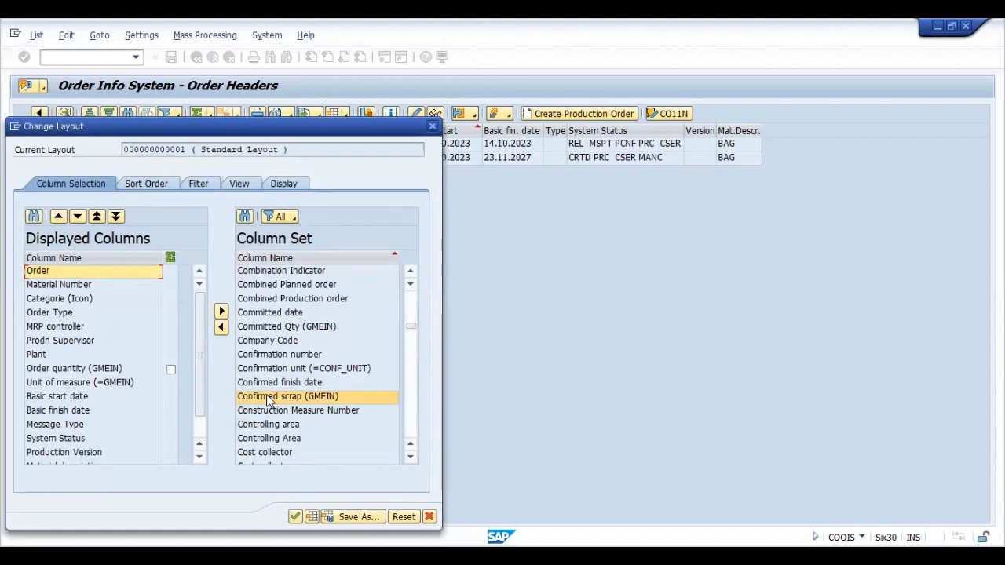
click(66, 371)
click(222, 328)
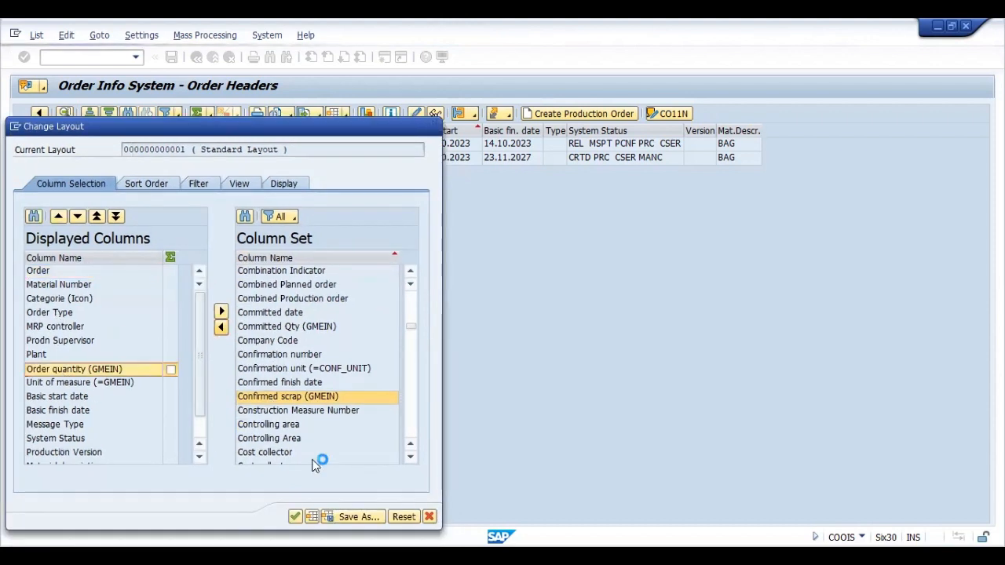
click(295, 516)
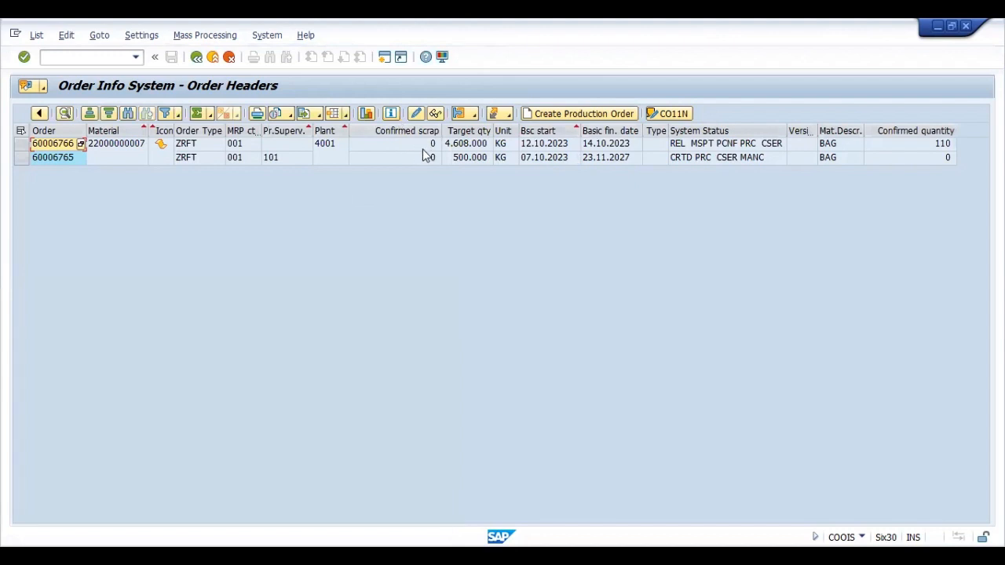
Step: Move the Confirmed quantity column between Confirmed scrap and Target qty in the order header list
click(416, 149)
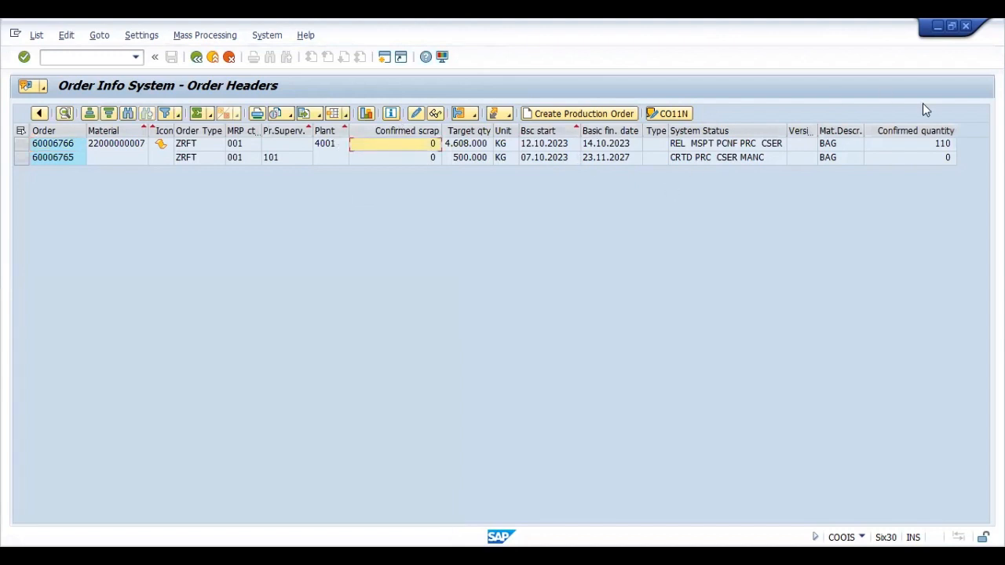
click(946, 131)
drag(947, 133, 588, 205)
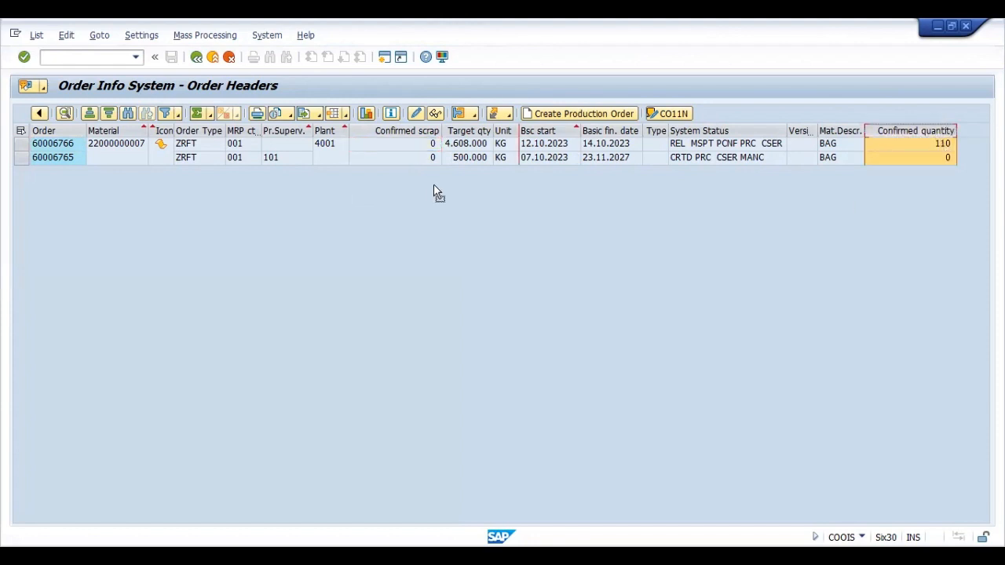
drag(442, 176, 470, 165)
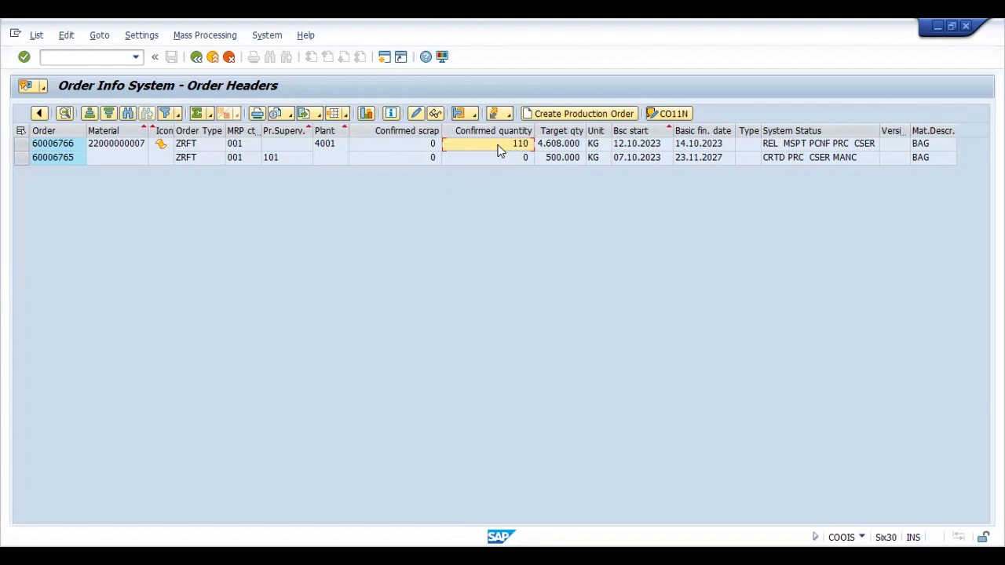
click(551, 144)
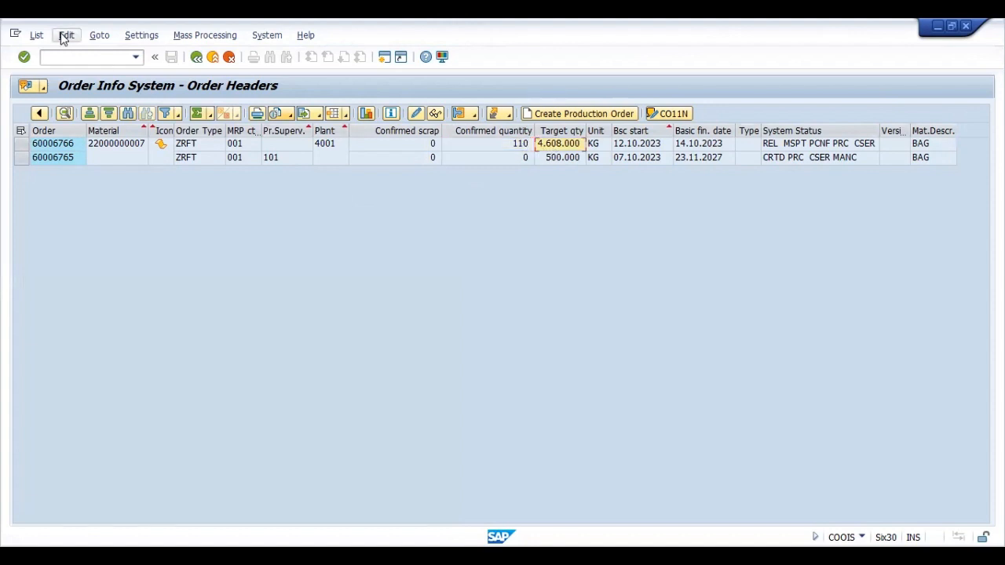
Step: Leave the order list back to SAP Easy Access and start transaction COOIS again
click(197, 59)
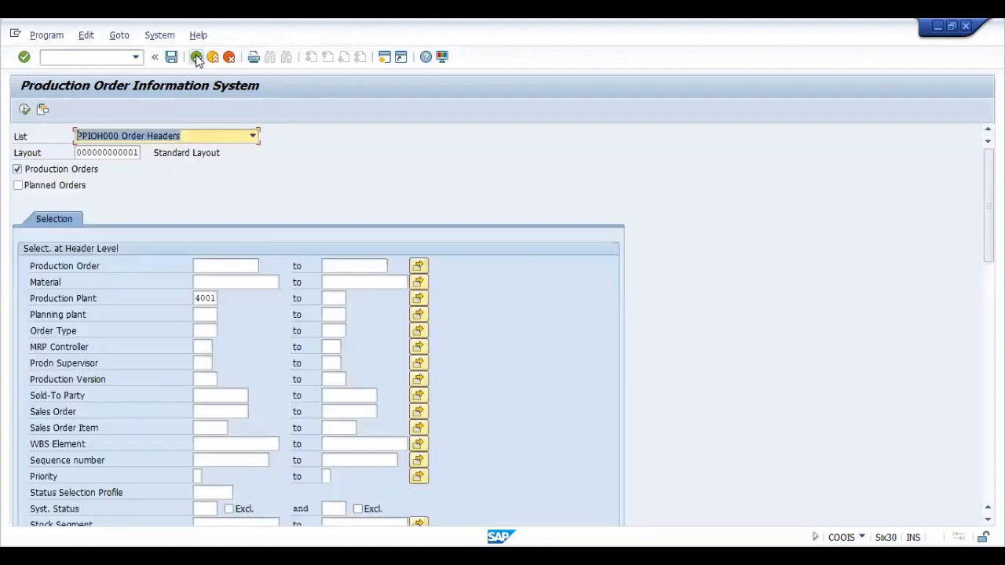
click(197, 58)
text(COOIS)
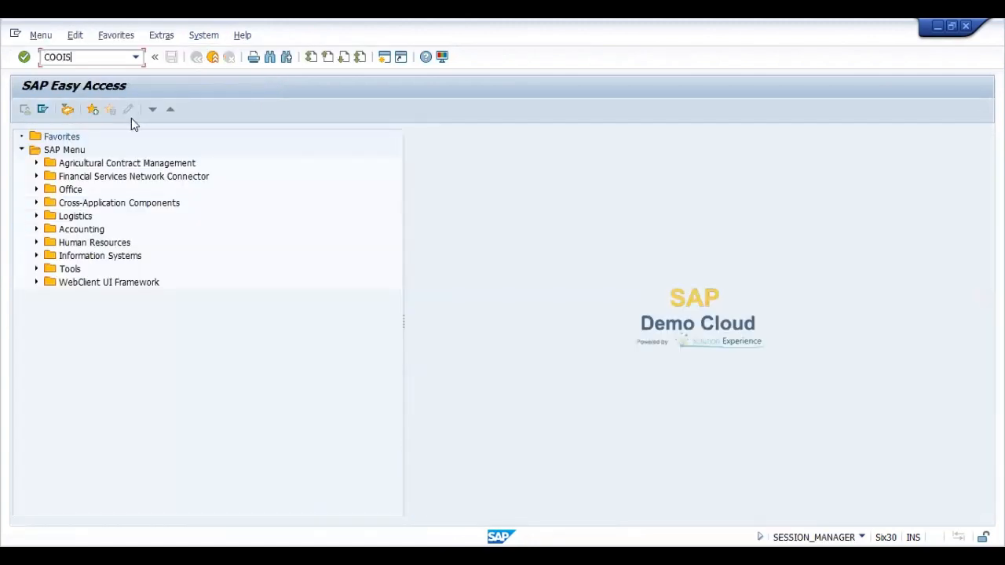
key(Return)
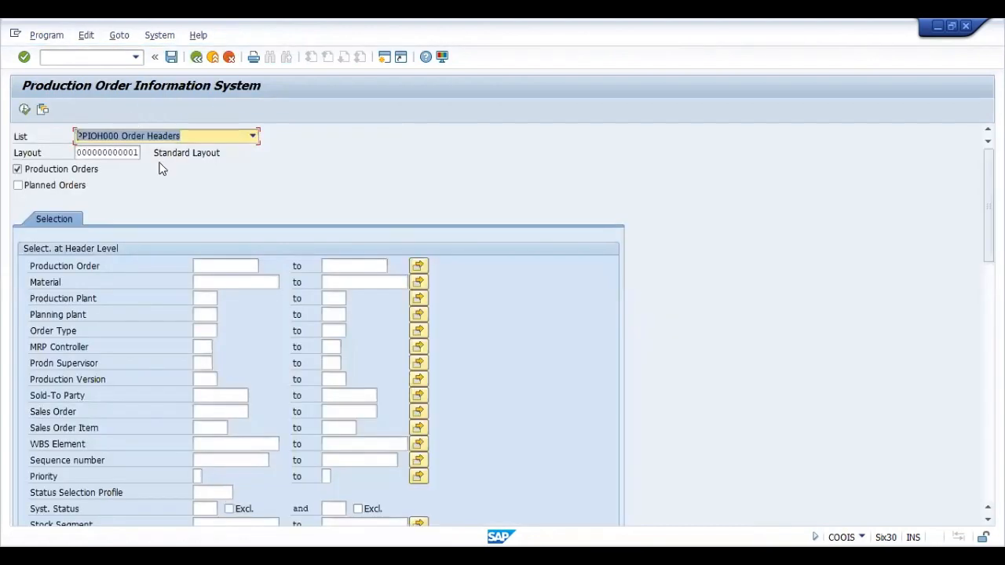
Step: Run the PPIOR000 Confirmations list for production plant 4001 and check the yield, user and order of the confirmation entries
click(200, 298)
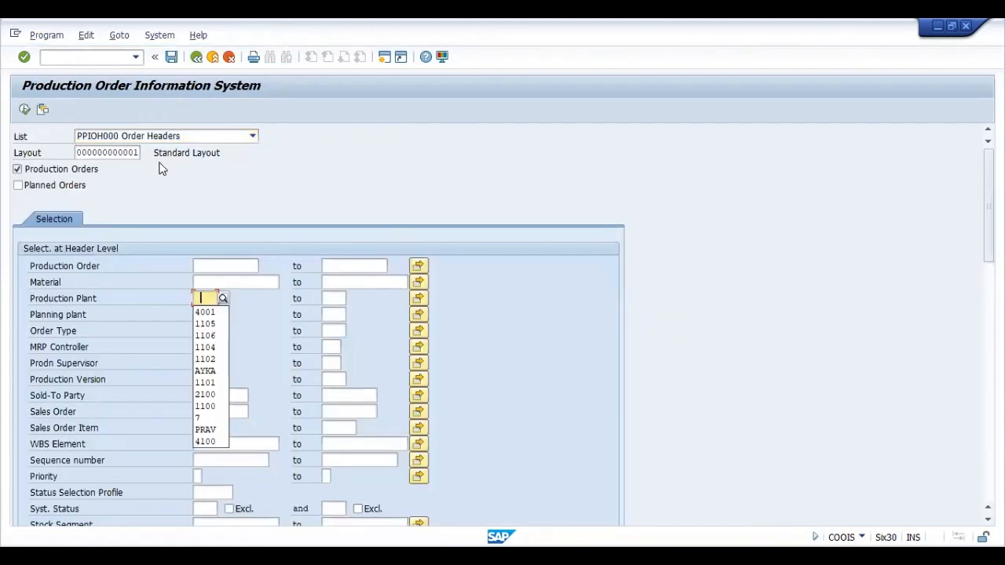
key(Down)
key(Return)
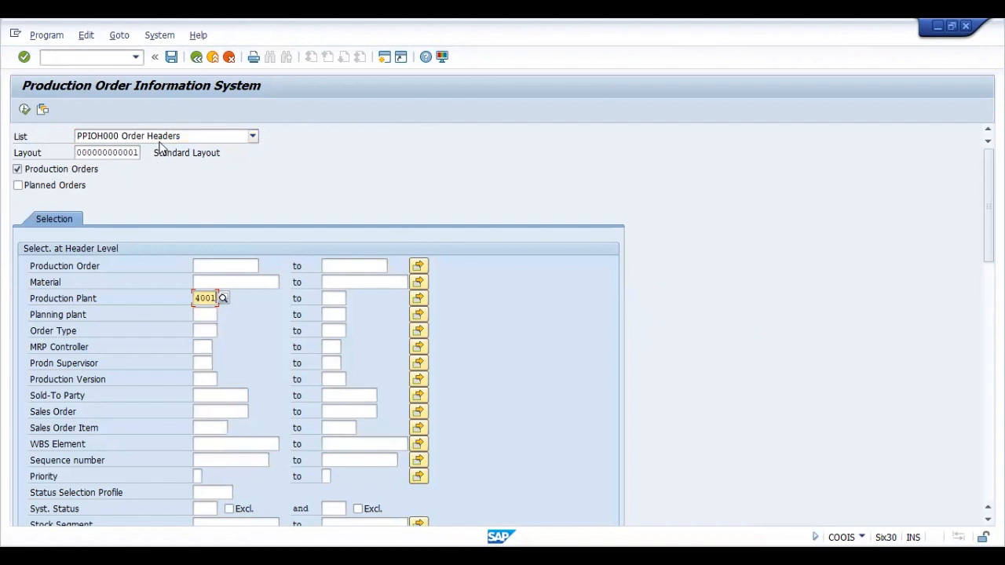
click(162, 139)
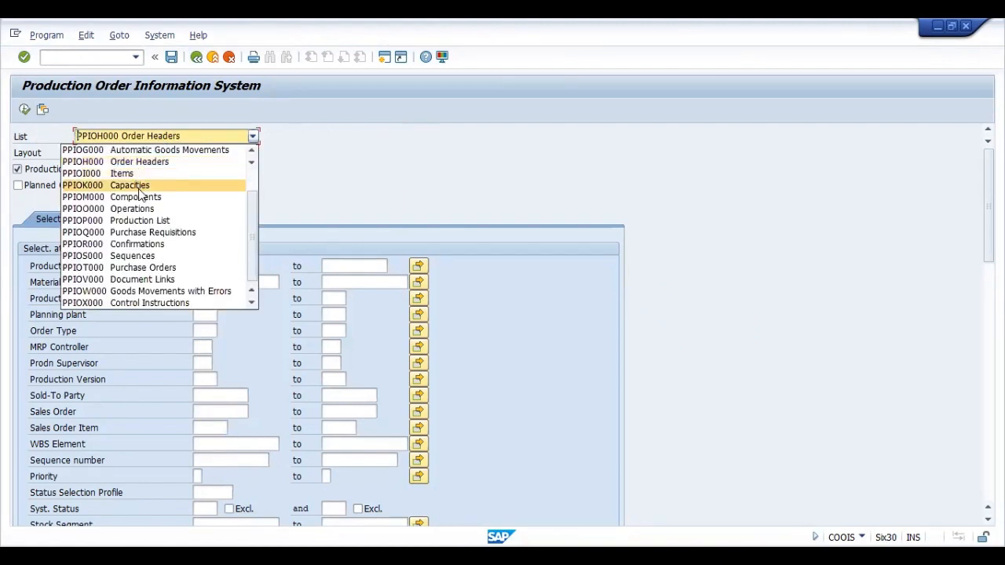
click(138, 240)
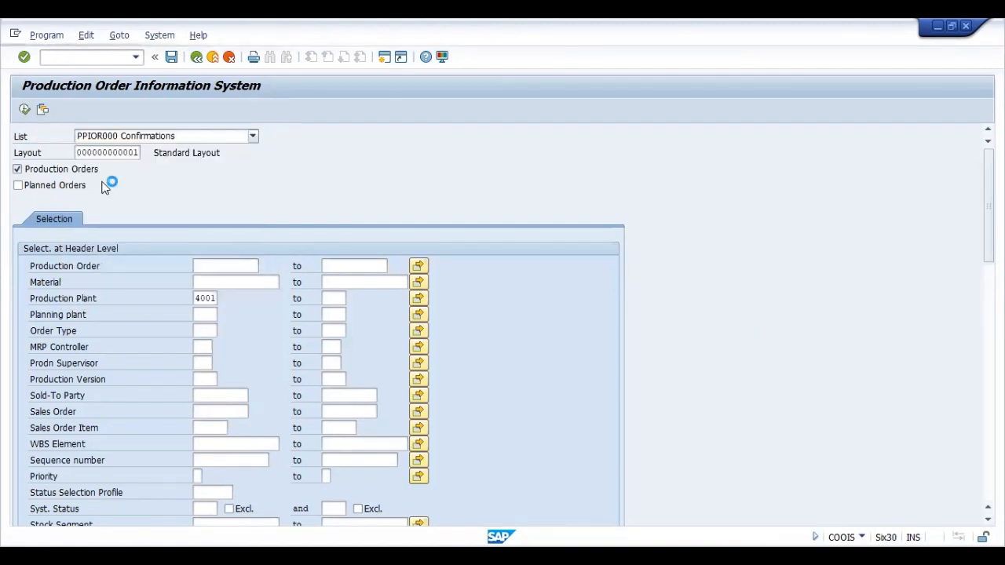
click(23, 110)
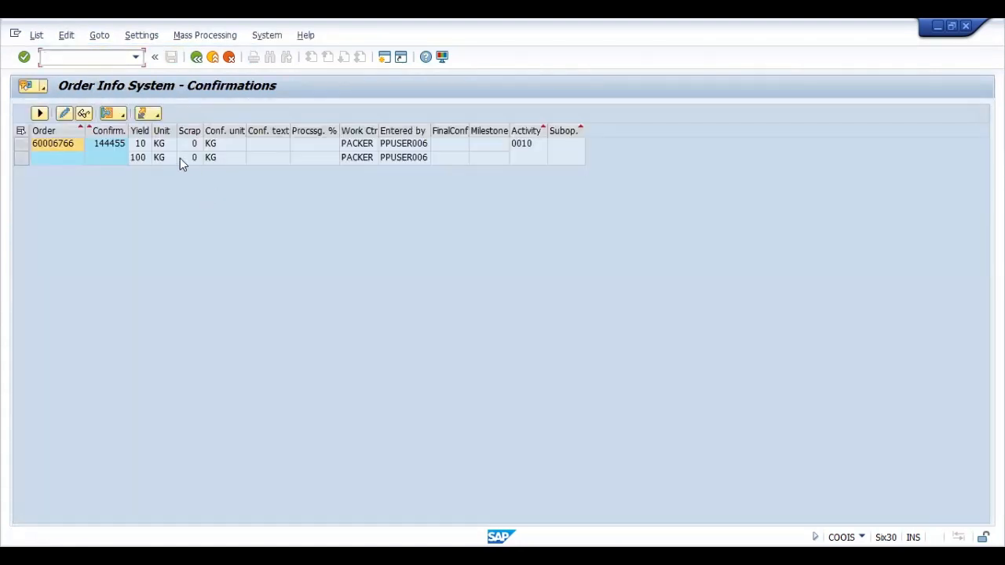
click(137, 149)
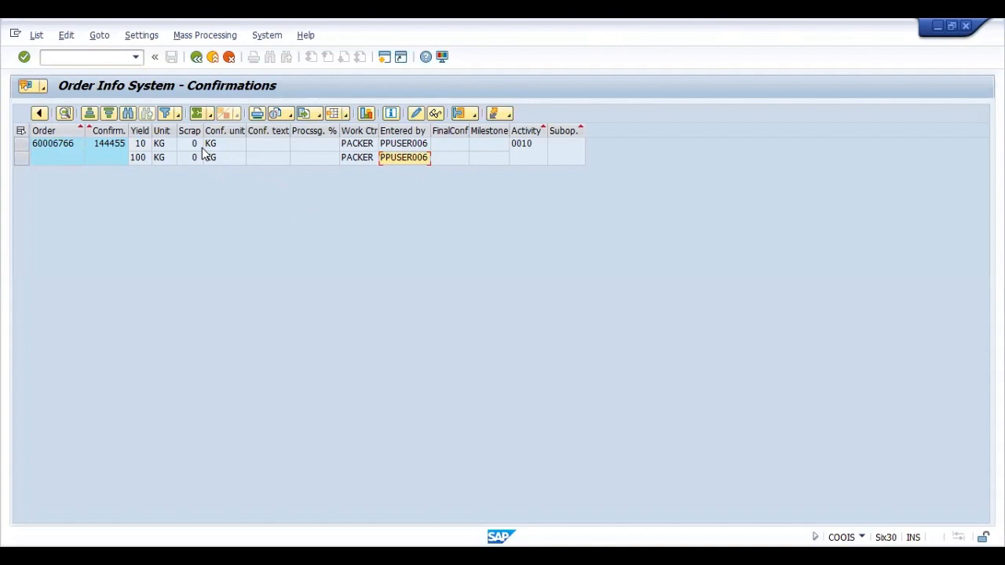
click(56, 149)
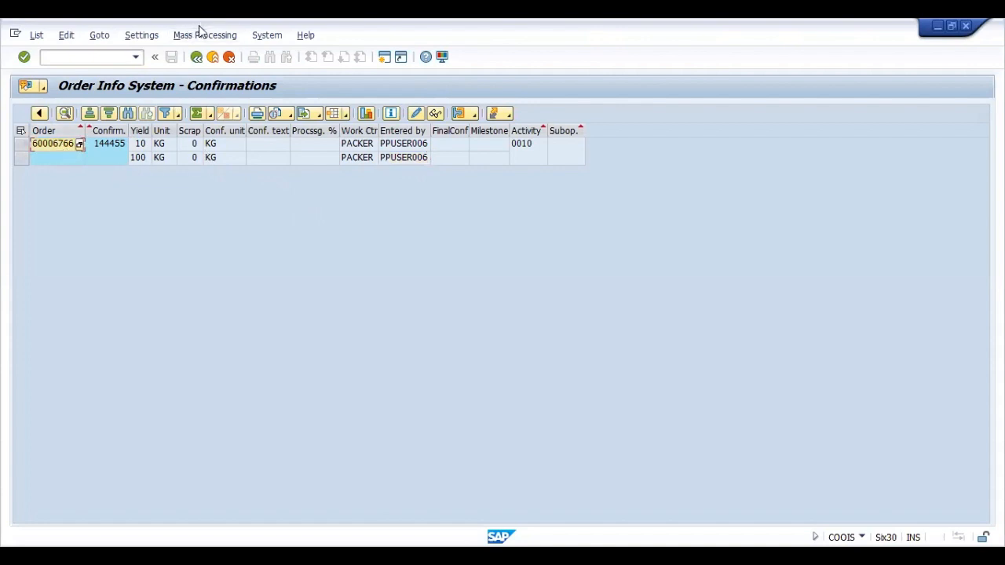